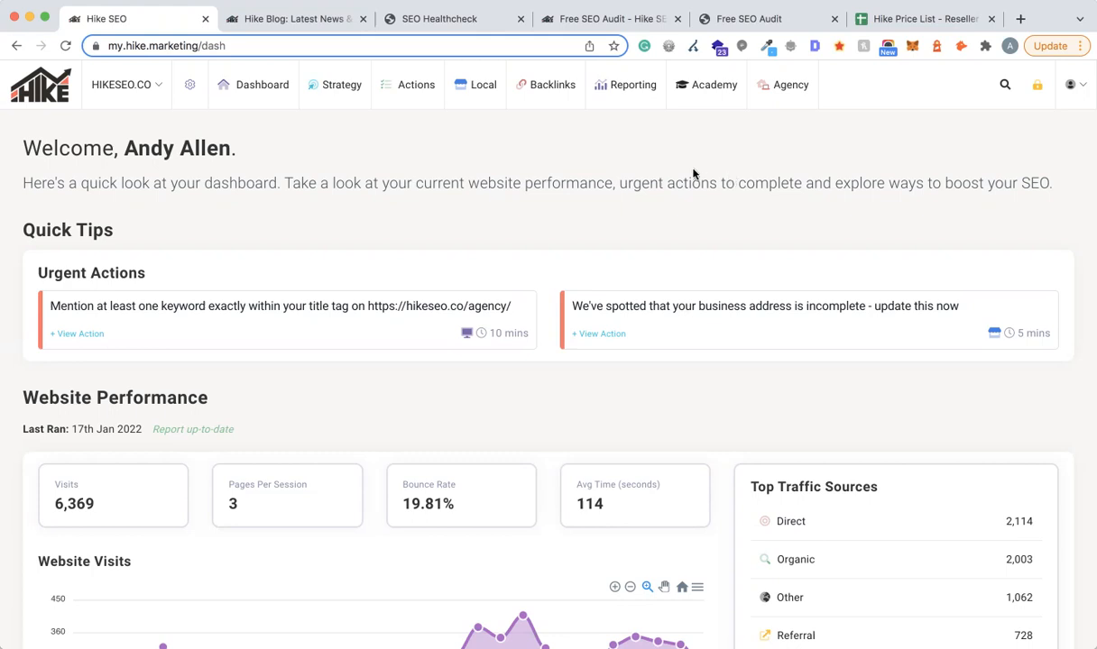
Look over the Reporting and Local tool options on the Hike dashboard, with a brief visit to the Hike blog.
mouse_move(341, 100)
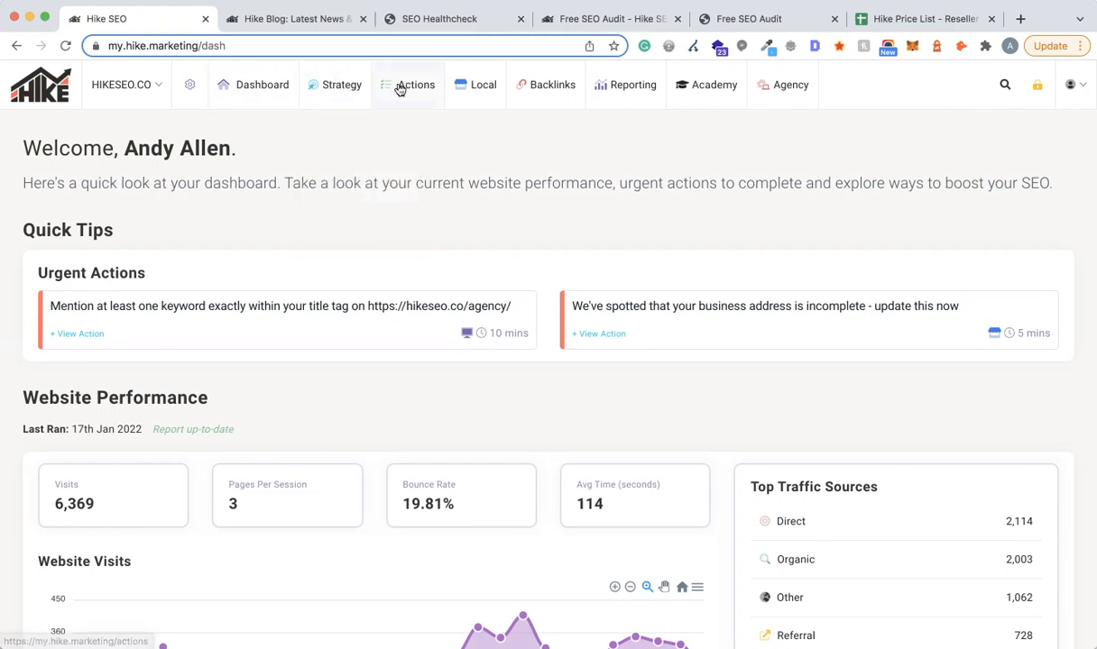
mouse_move(619, 91)
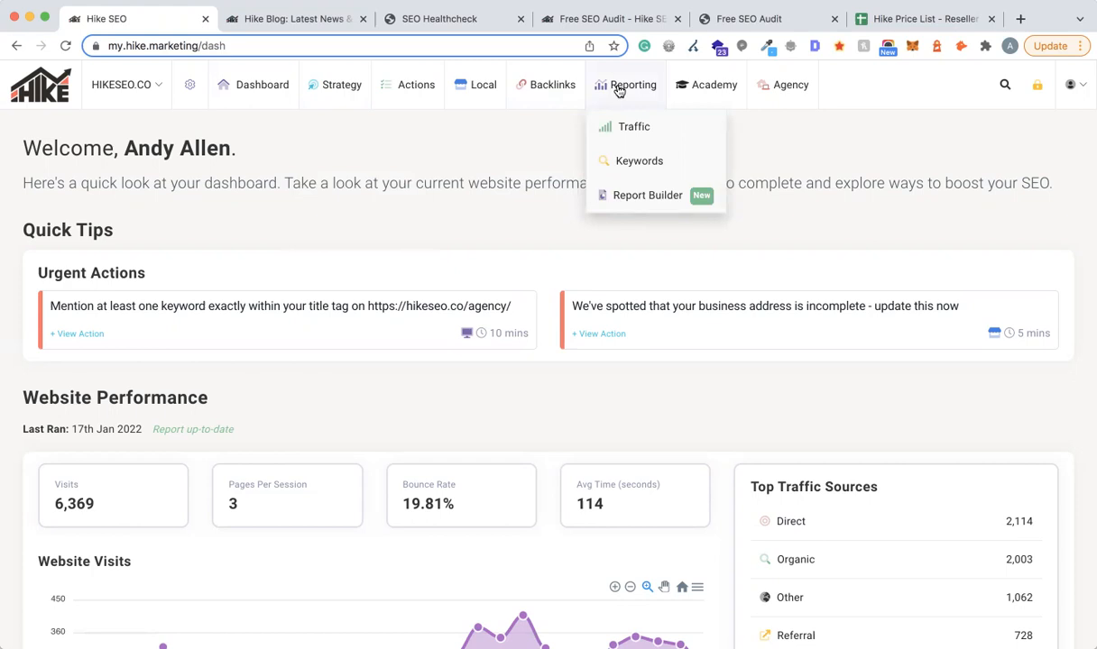
click(298, 20)
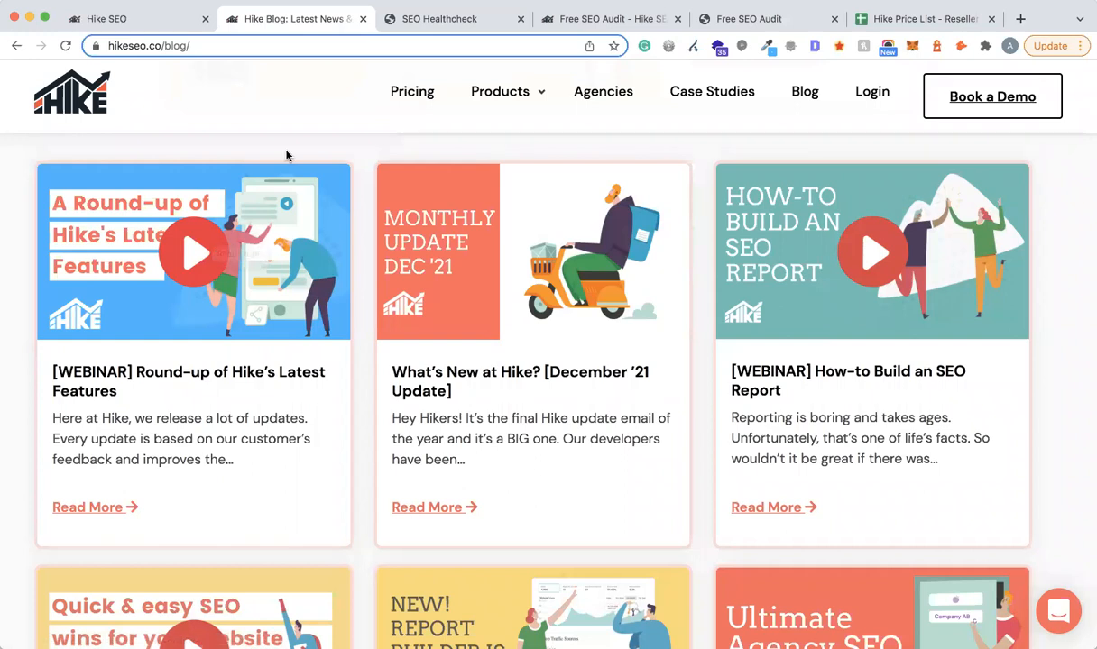
click(154, 20)
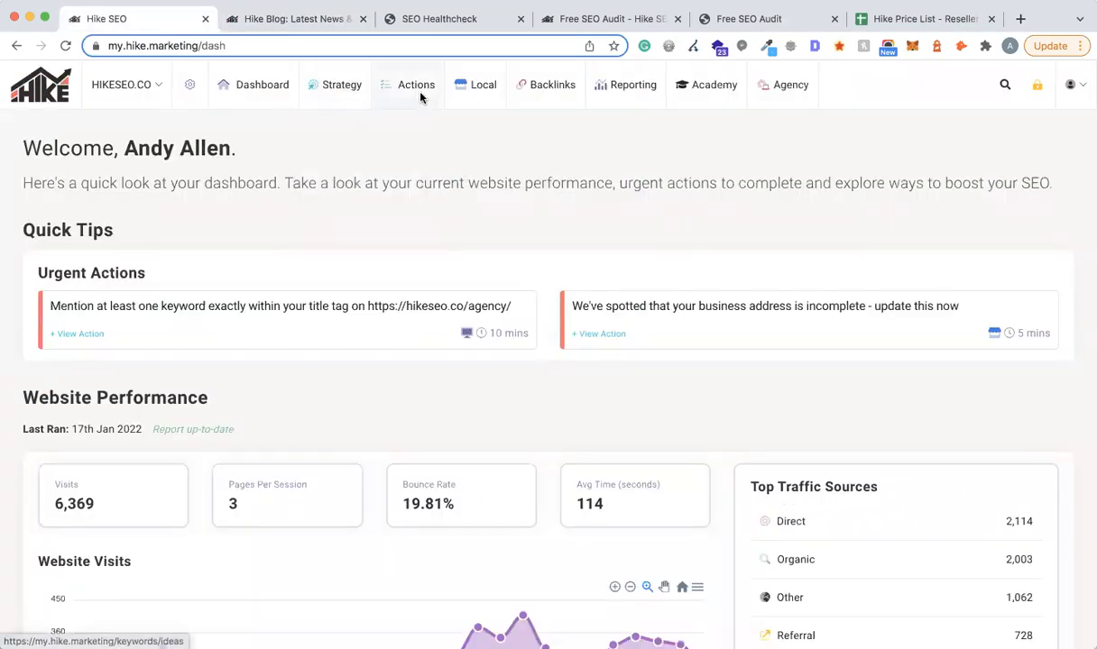
mouse_move(486, 94)
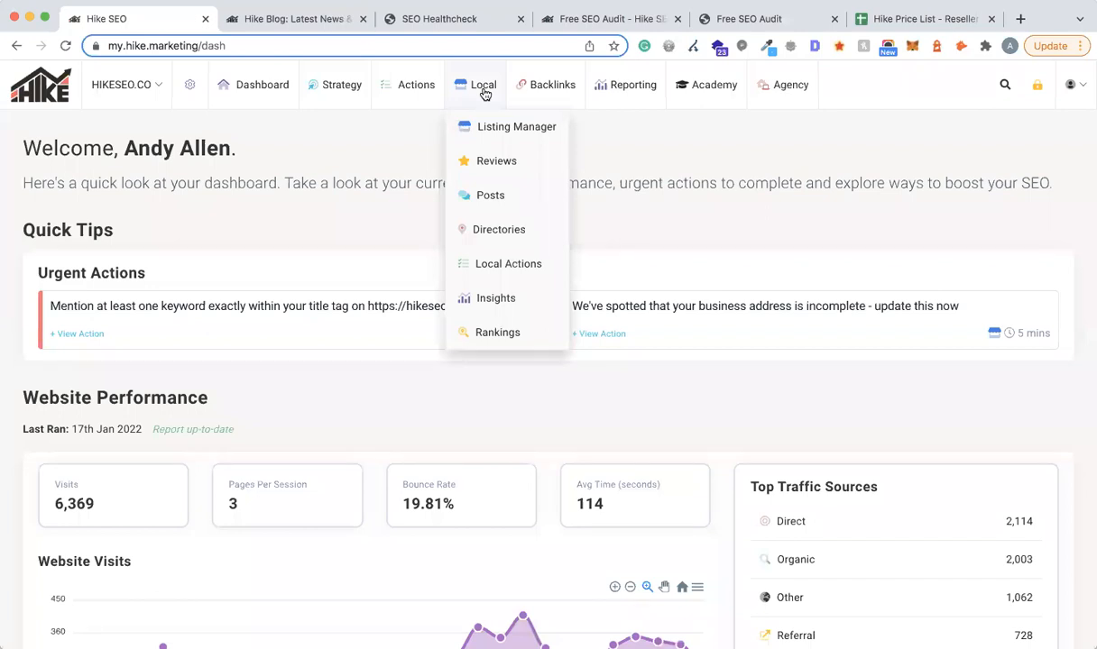
Browse the Hike blog posts and open the article "Hike's Resource Guide For New SEO Agencies".
click(251, 18)
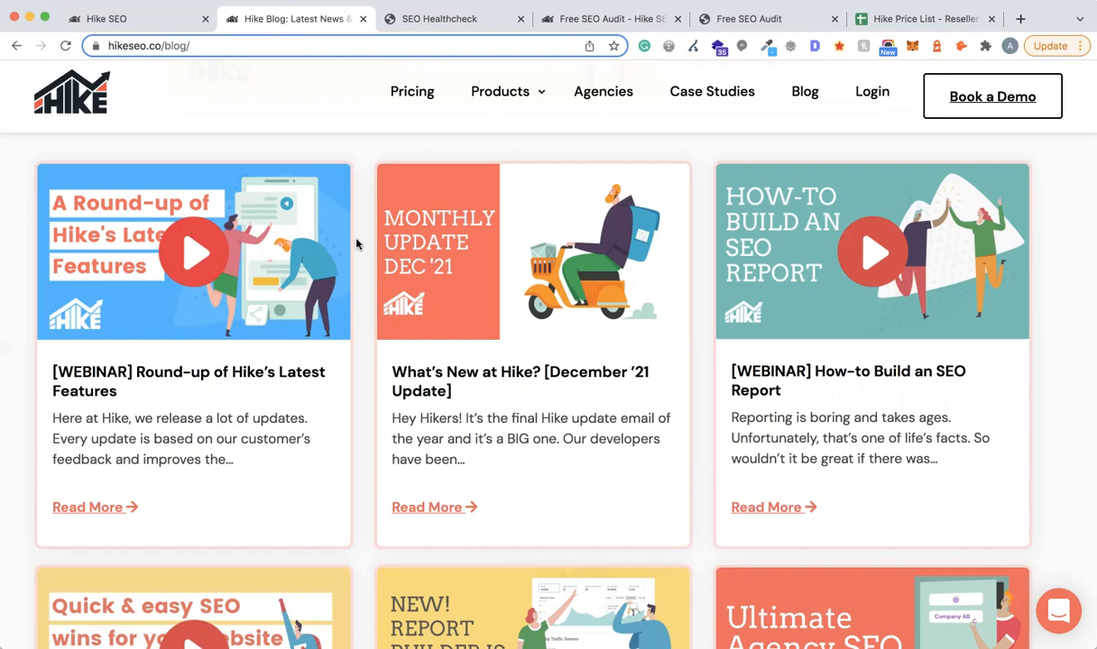
scroll(356, 244, down, 1)
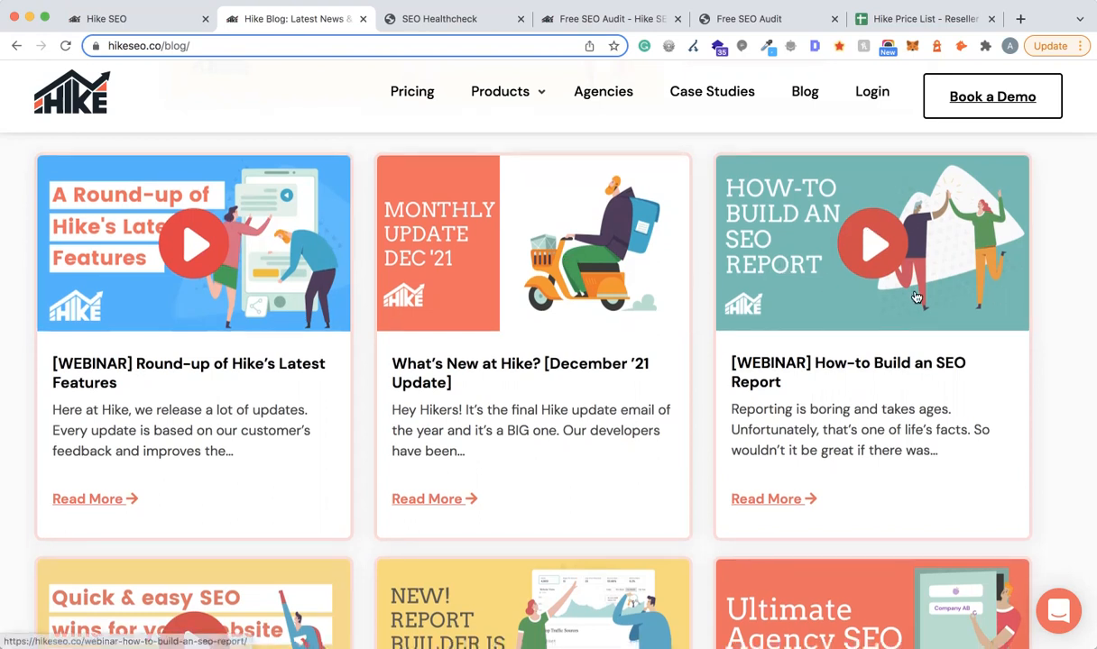
scroll(914, 298, down, 1)
scroll(690, 405, down, 5)
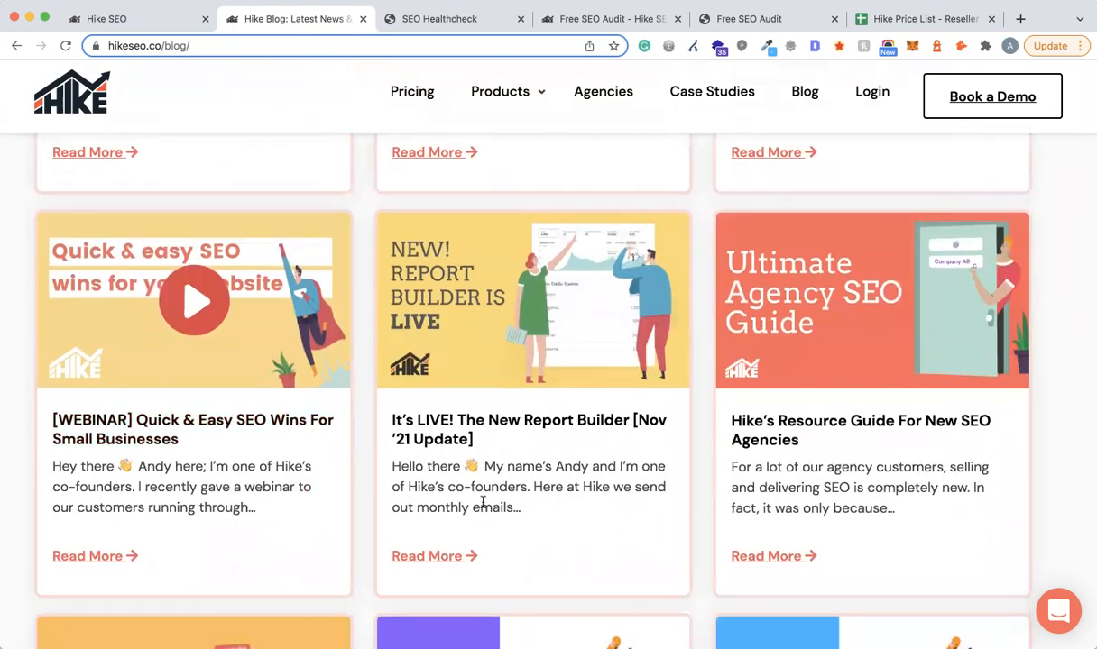
scroll(947, 350, down, 2)
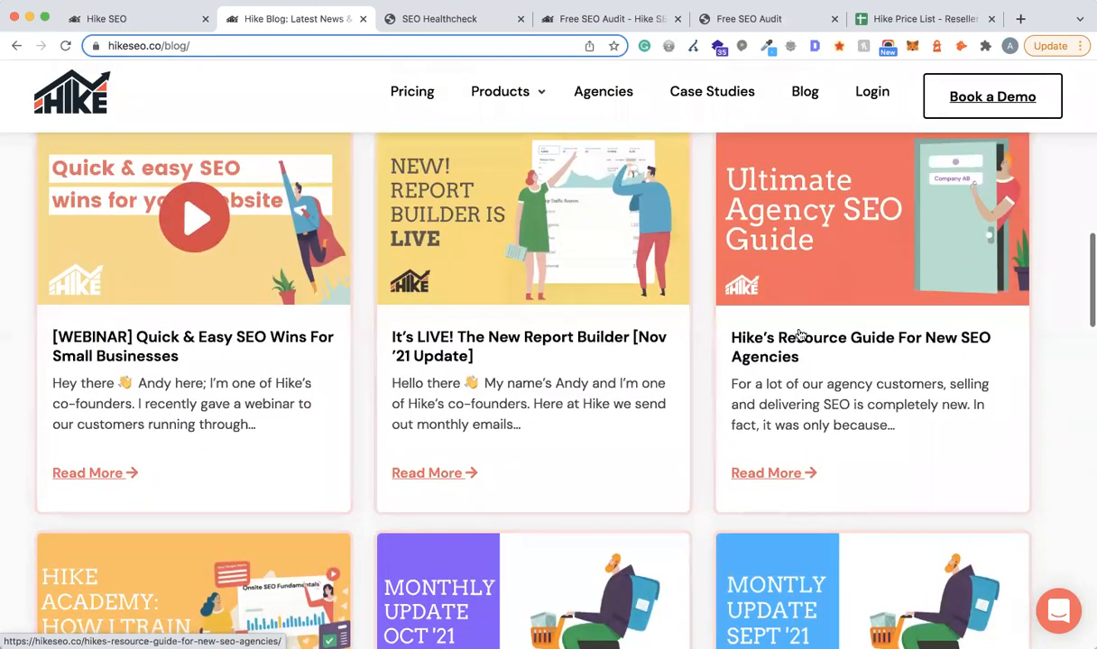
scroll(801, 352, up, 1)
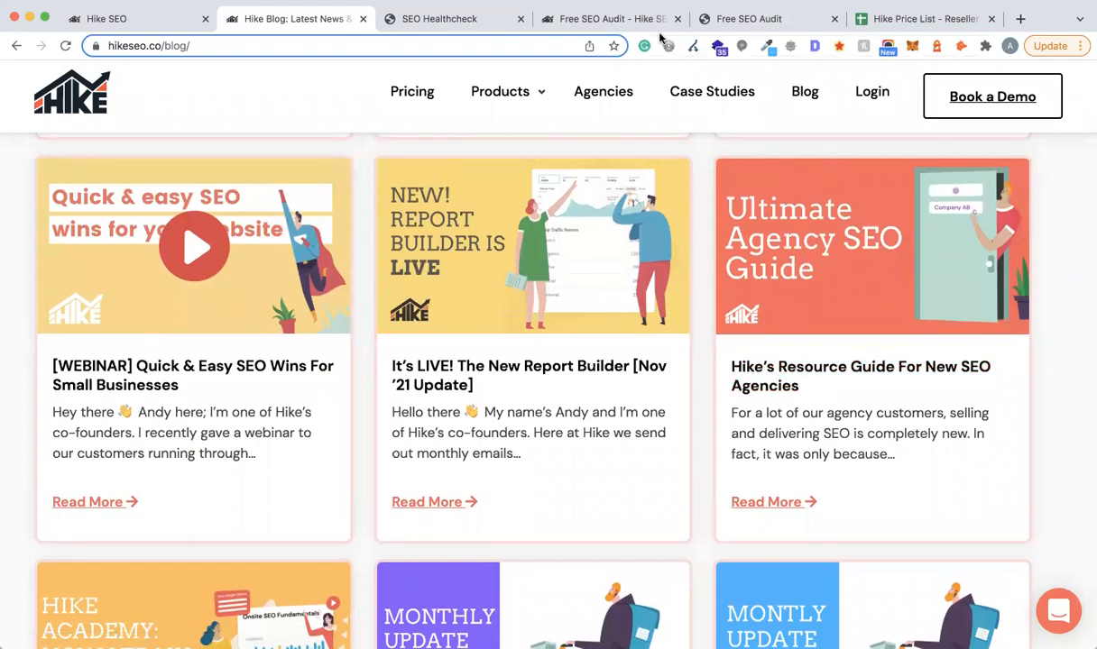
click(799, 370)
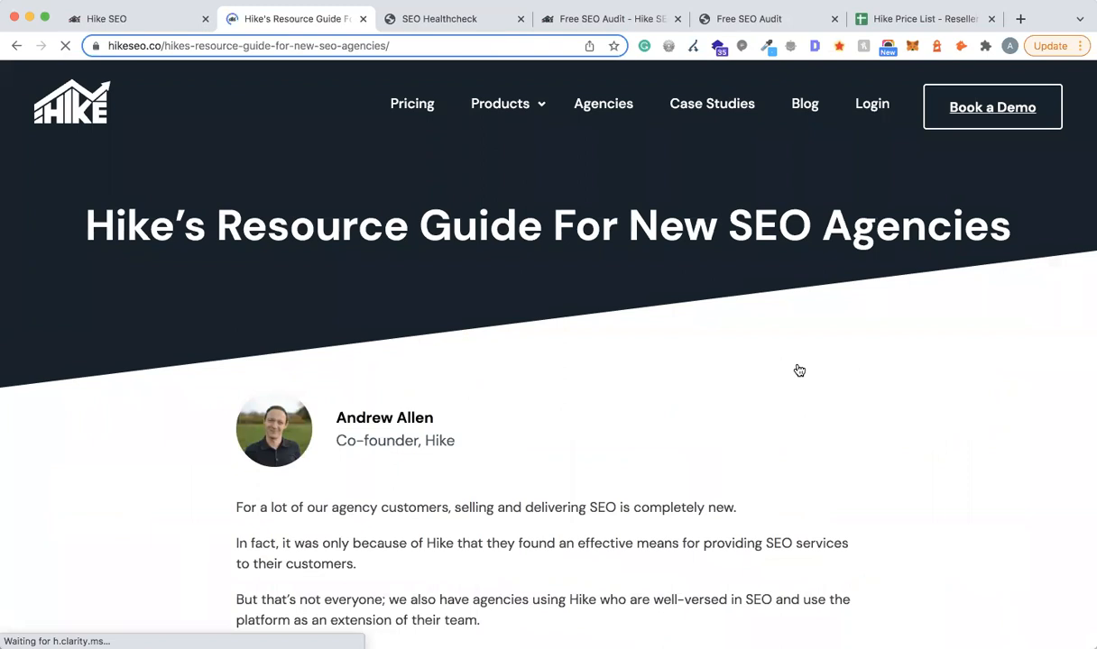
Skim the agency resource guide from its webinar videos and sales documents down to the Blog Posts links.
scroll(799, 371, down, 5)
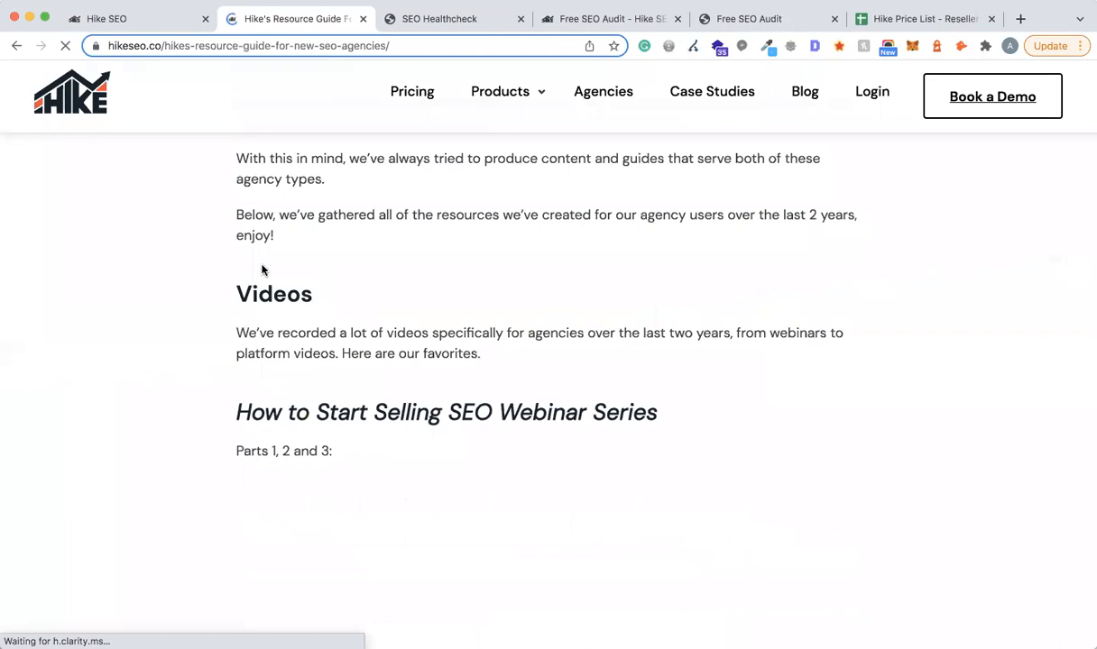
scroll(663, 309, down, 2)
scroll(805, 336, down, 5)
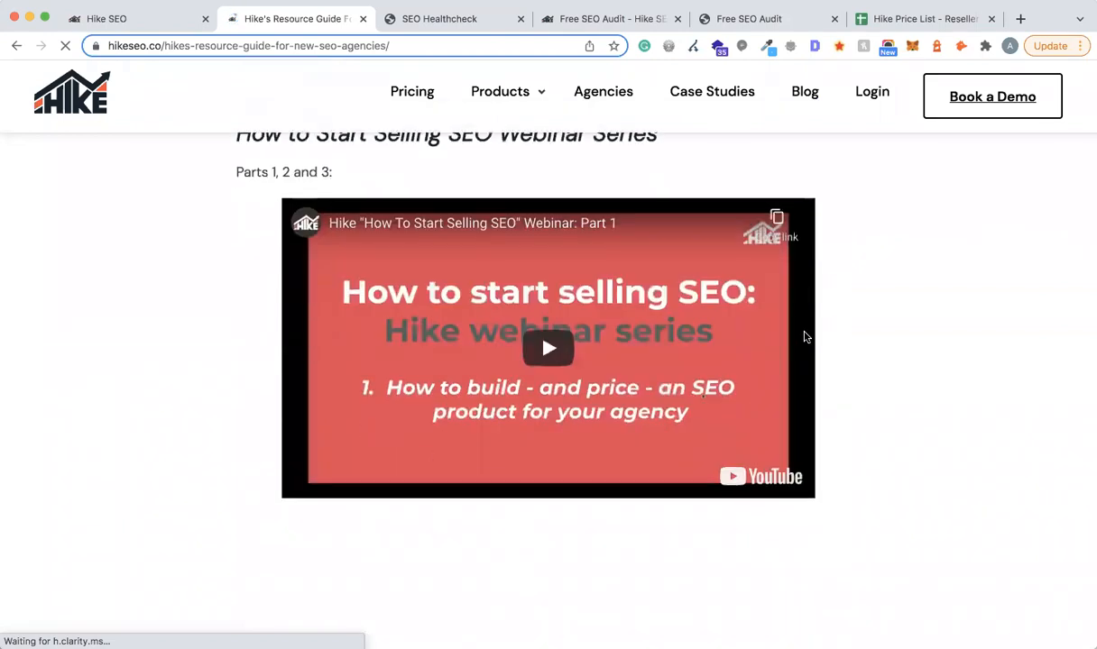
scroll(774, 435, down, 8)
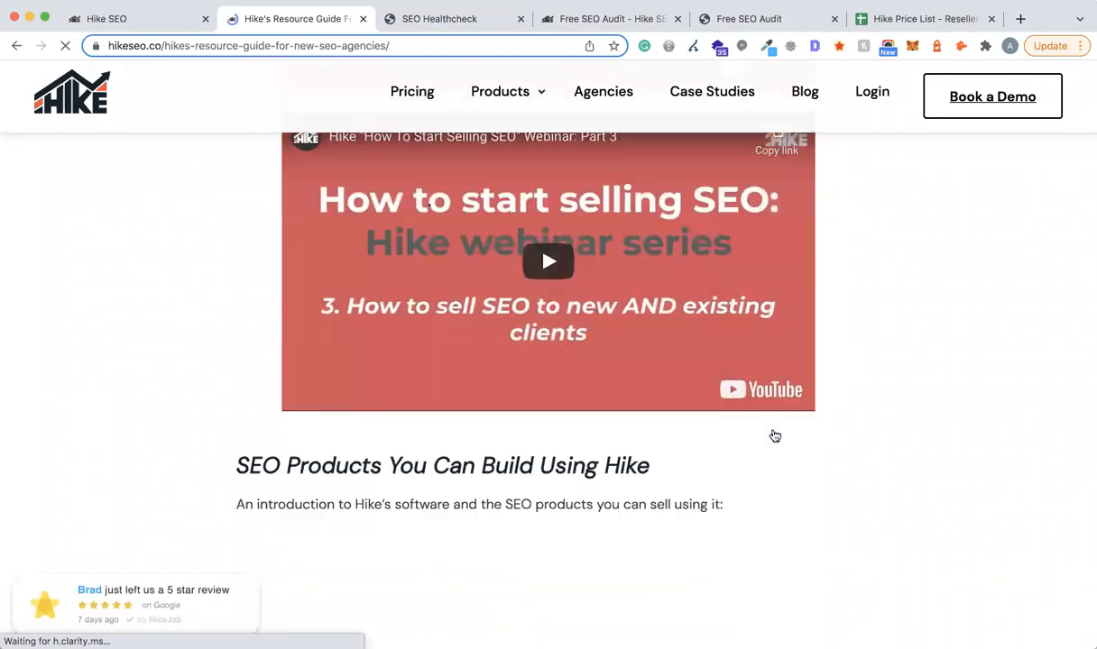
scroll(839, 415, down, 1)
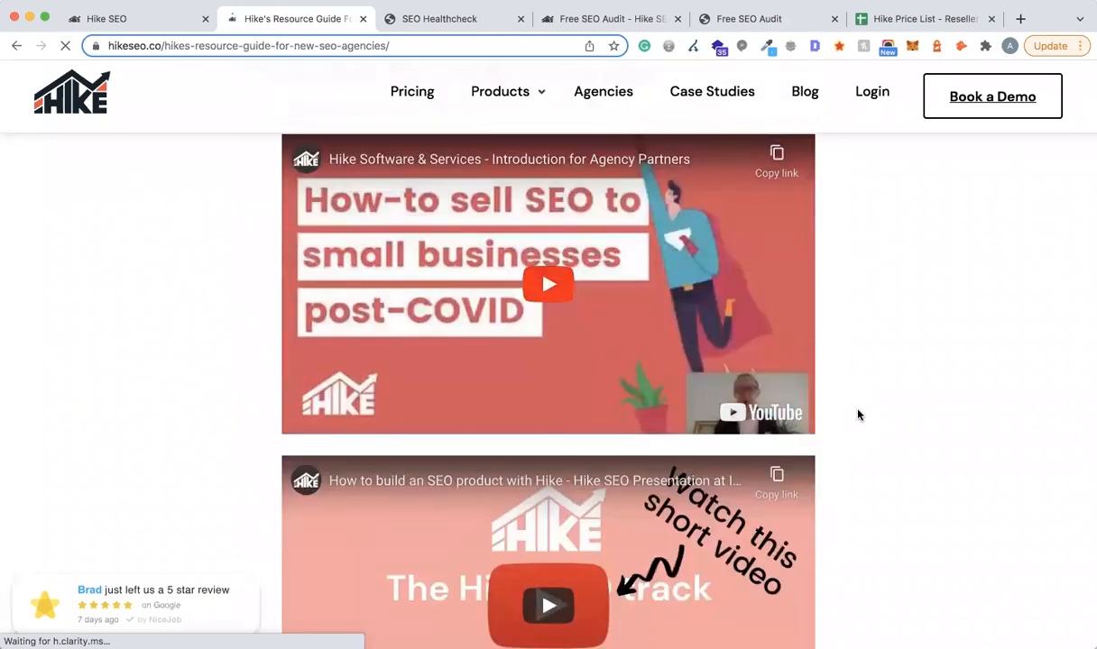
scroll(857, 415, down, 2)
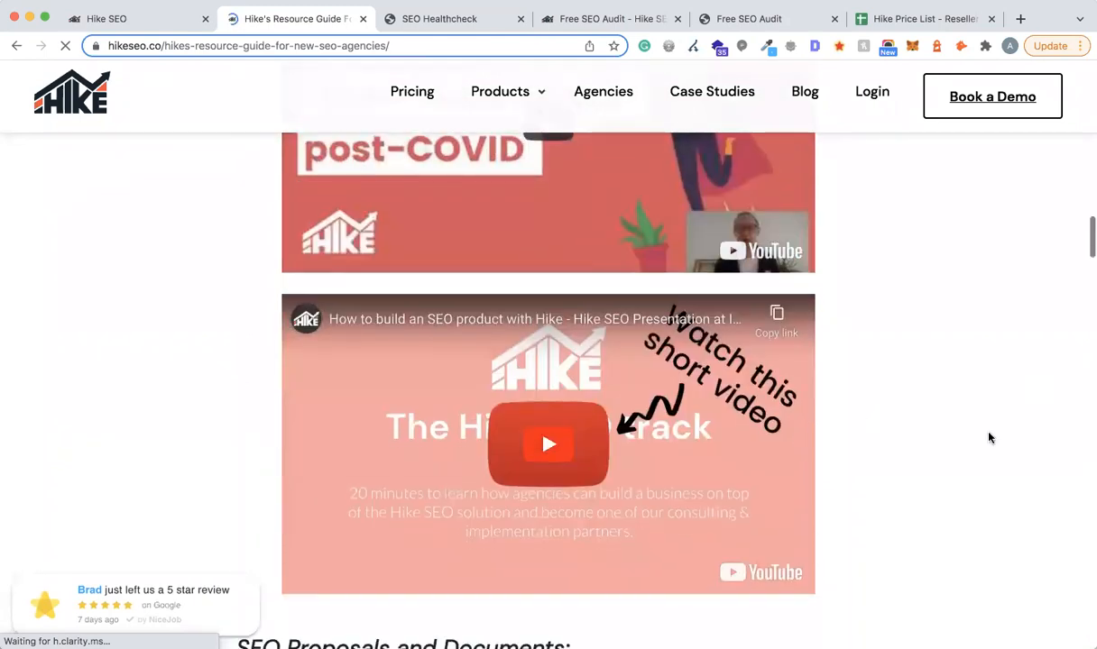
scroll(992, 433, down, 4)
scroll(1012, 415, down, 11)
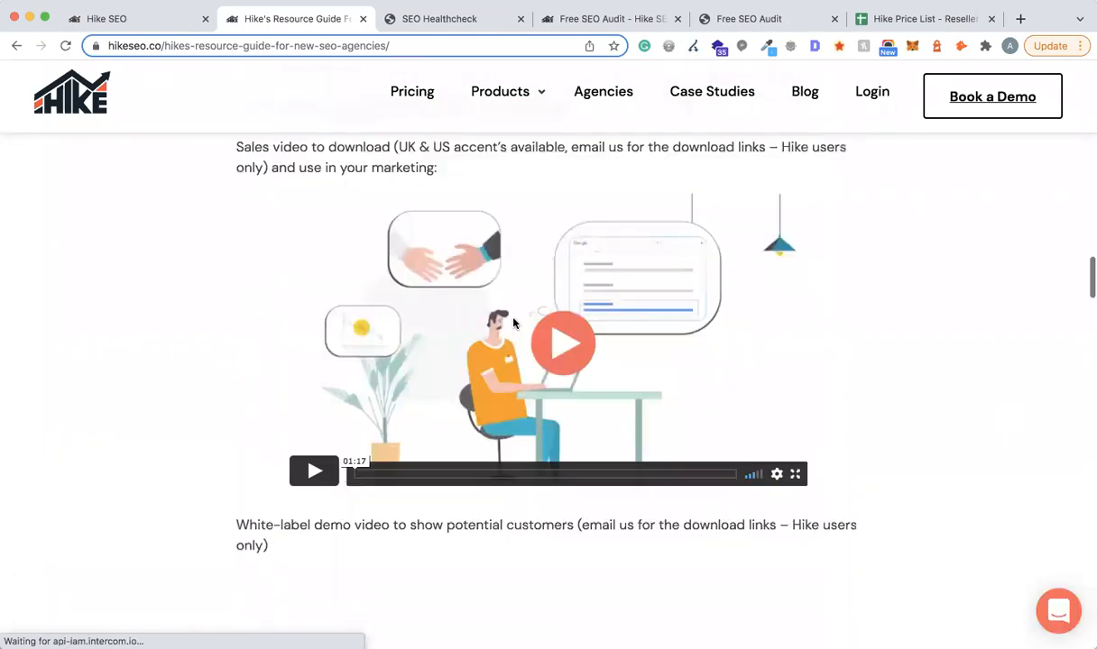
scroll(974, 413, down, 12)
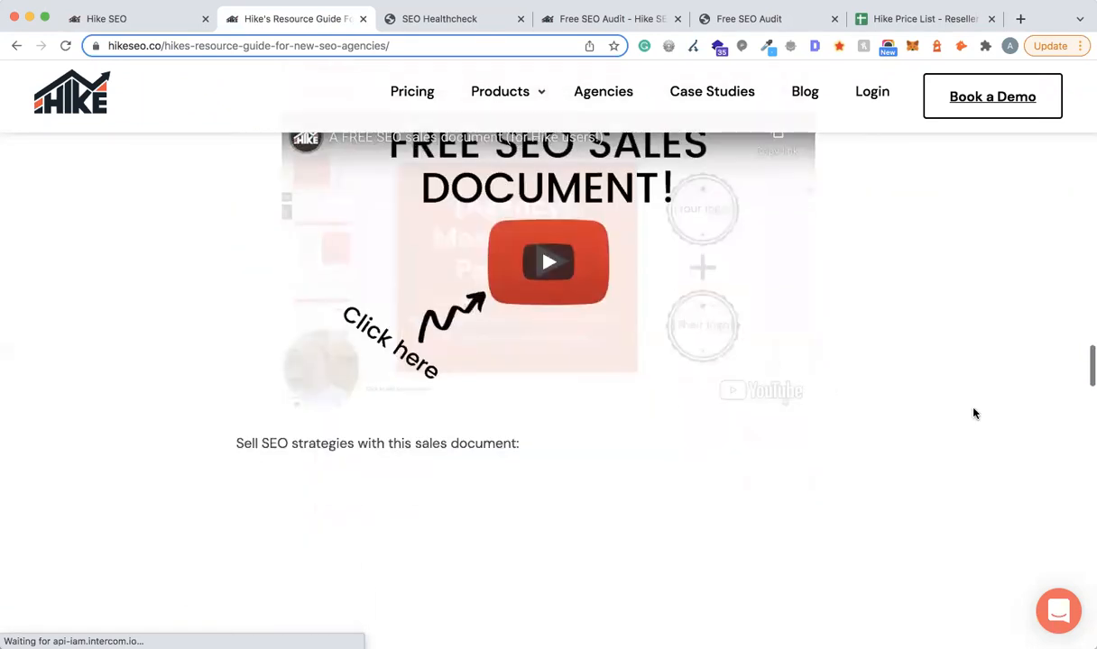
scroll(973, 413, down, 4)
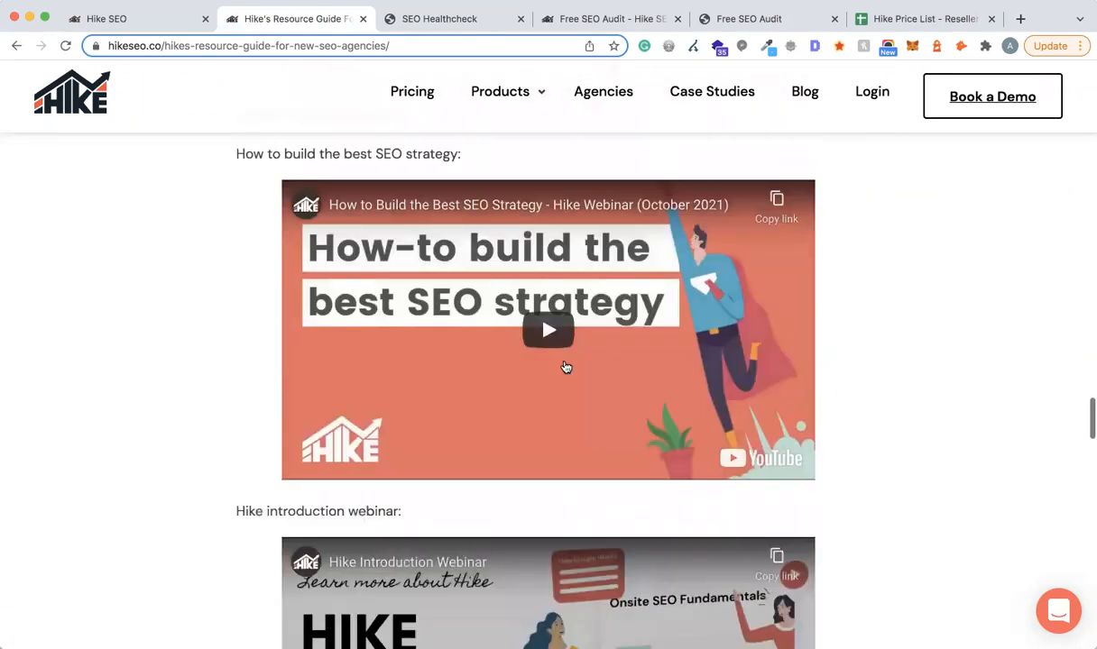
scroll(946, 502, down, 3)
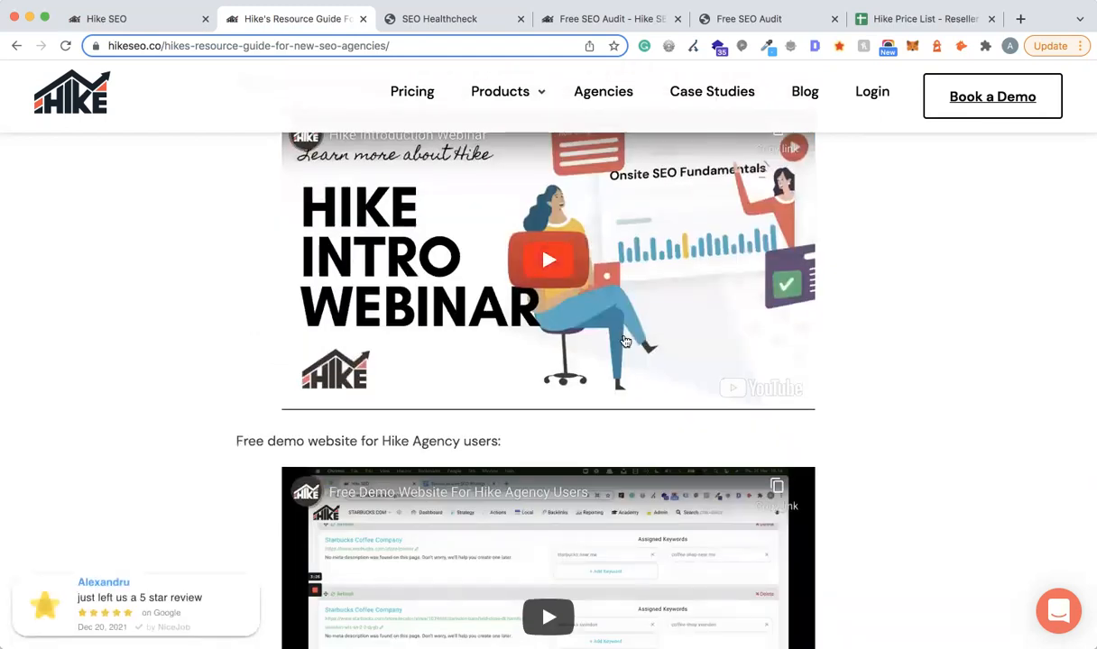
scroll(624, 341, down, 7)
scroll(624, 341, down, 1)
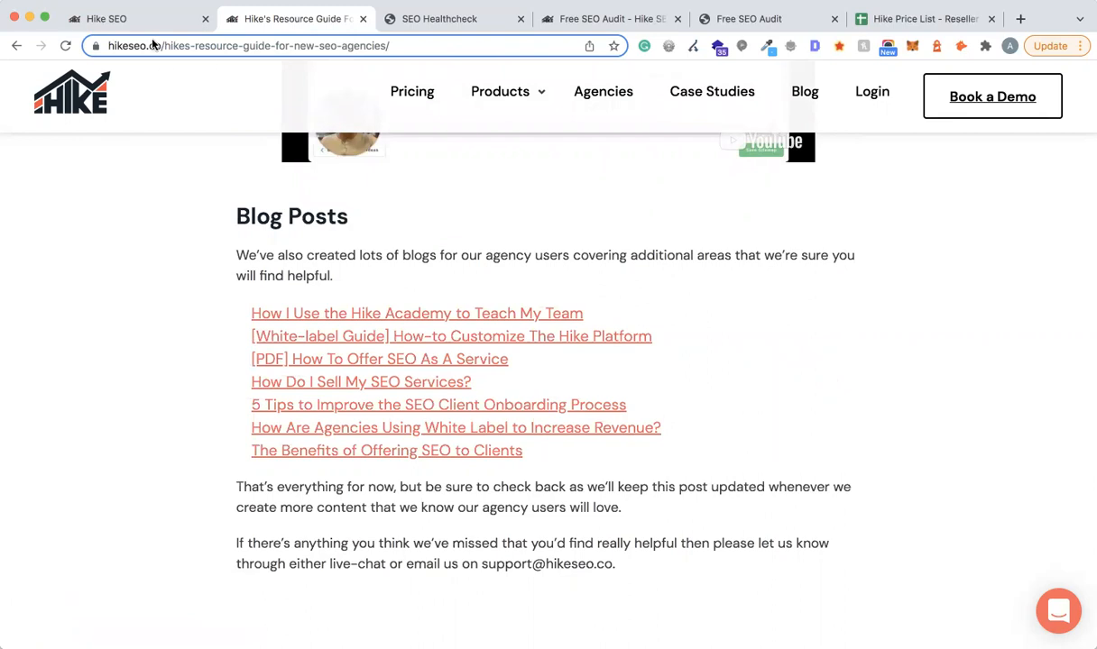
Return to the Hike dashboard and bring up the Free SEO Audit page with its report request form.
click(120, 20)
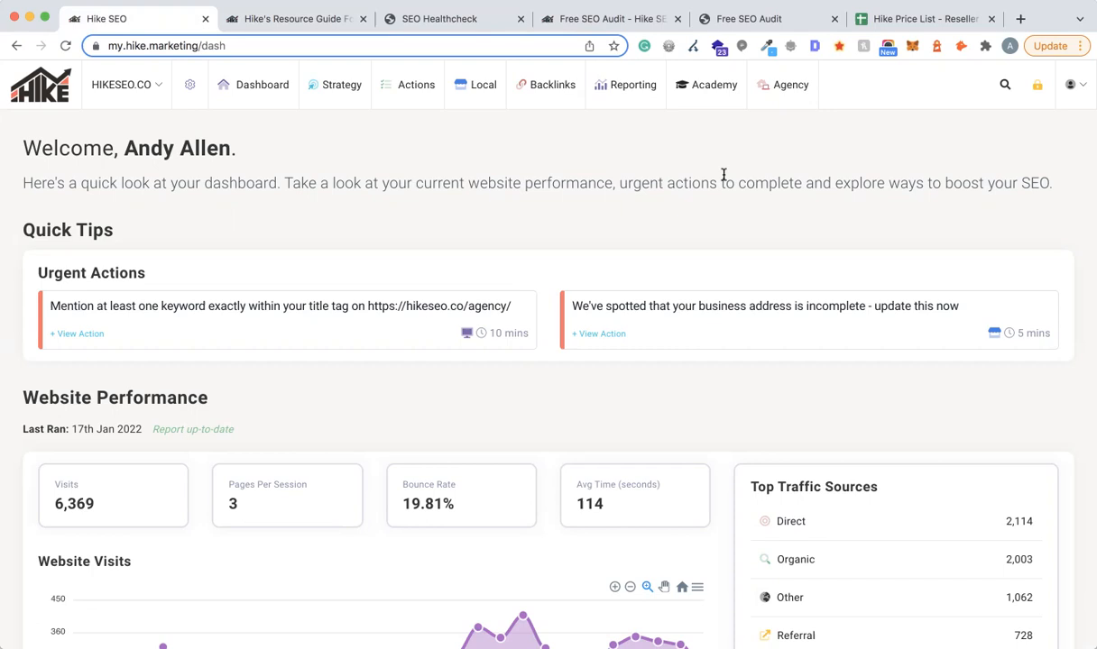
click(583, 18)
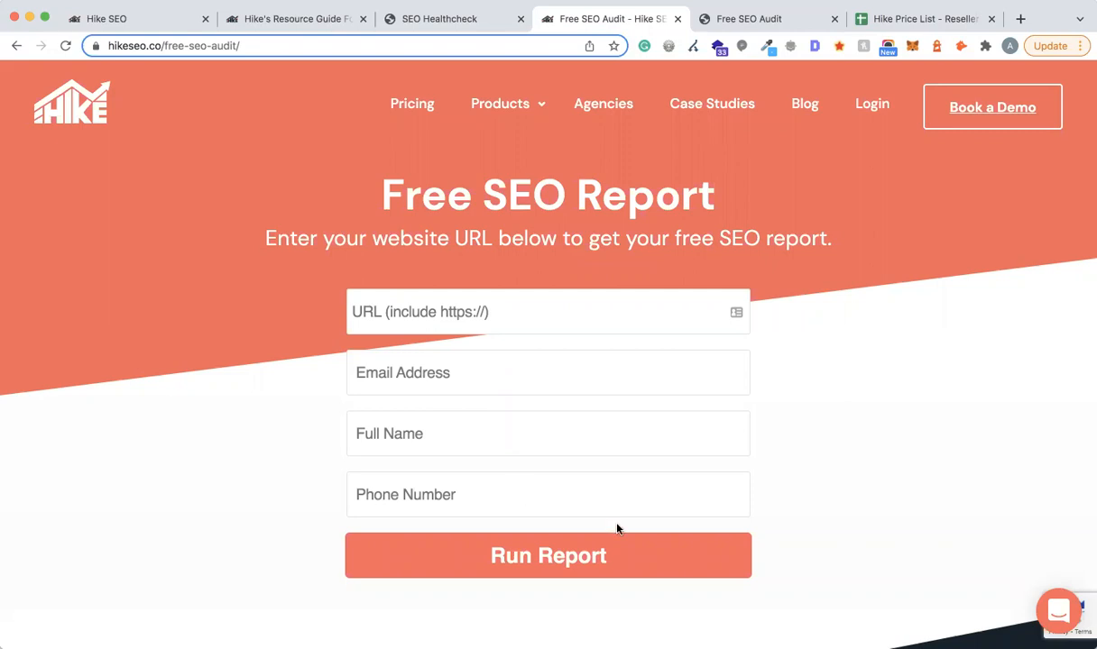
Open the woodhallmortgages.co.uk SEO Healthcheck report and examine its introduction, overall score and category scores.
click(473, 24)
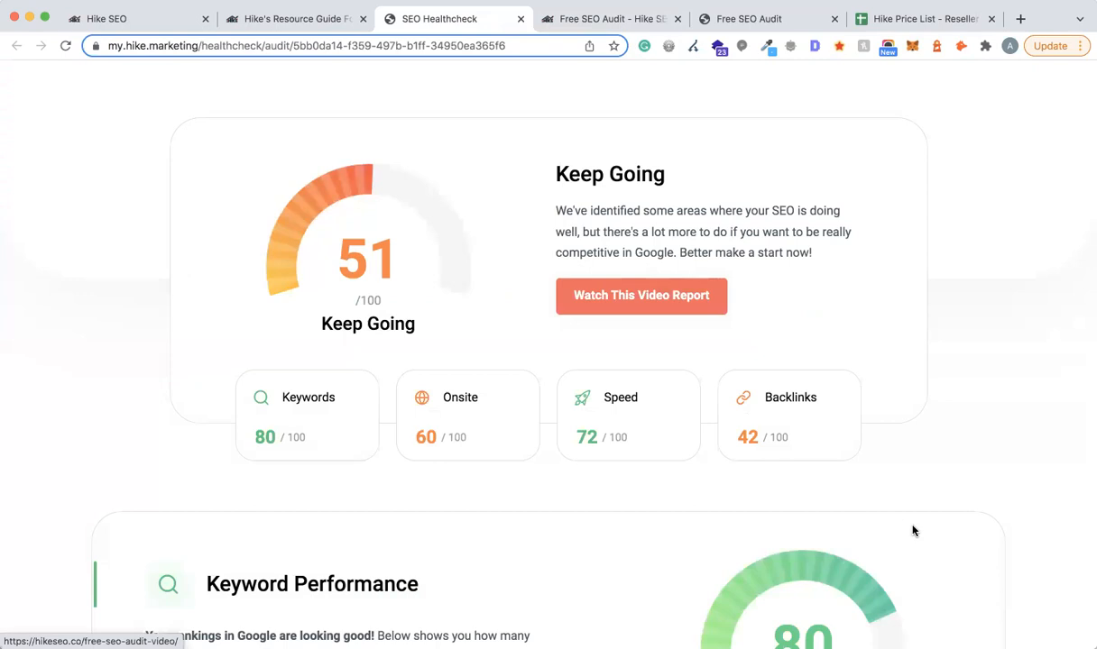
scroll(977, 261, up, 5)
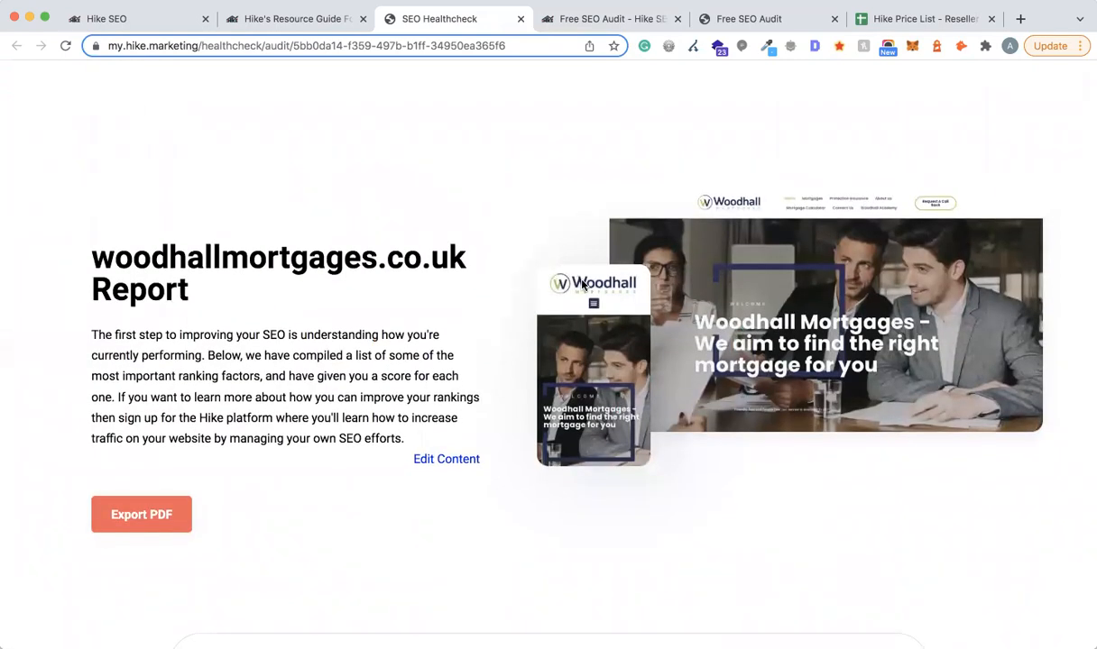
scroll(583, 284, down, 8)
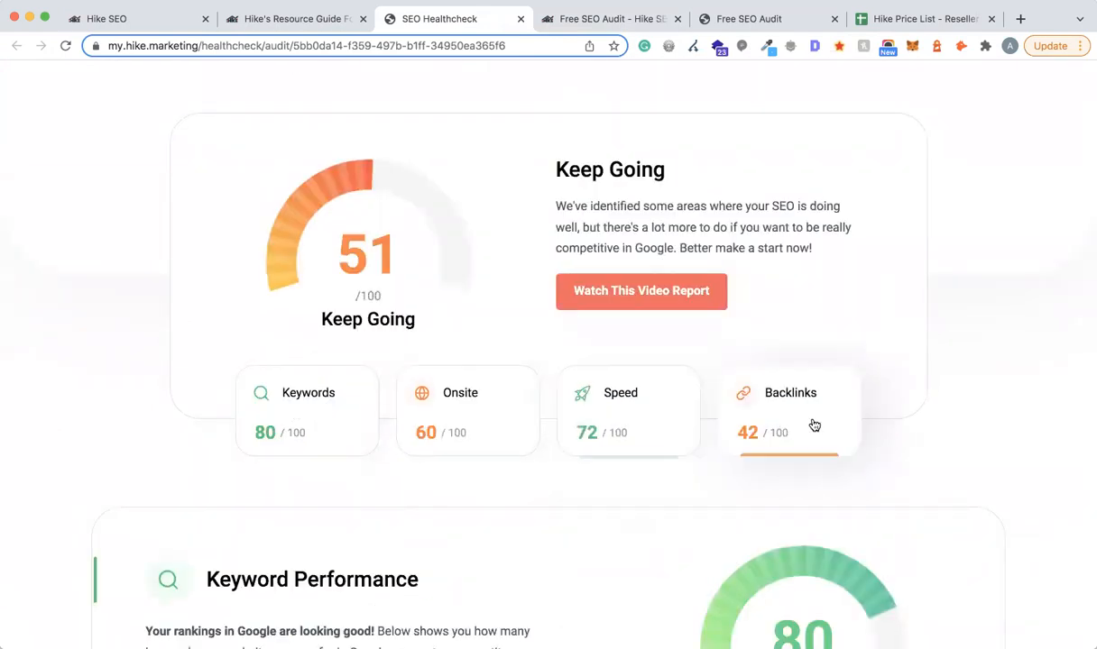
scroll(920, 423, down, 5)
scroll(268, 295, up, 2)
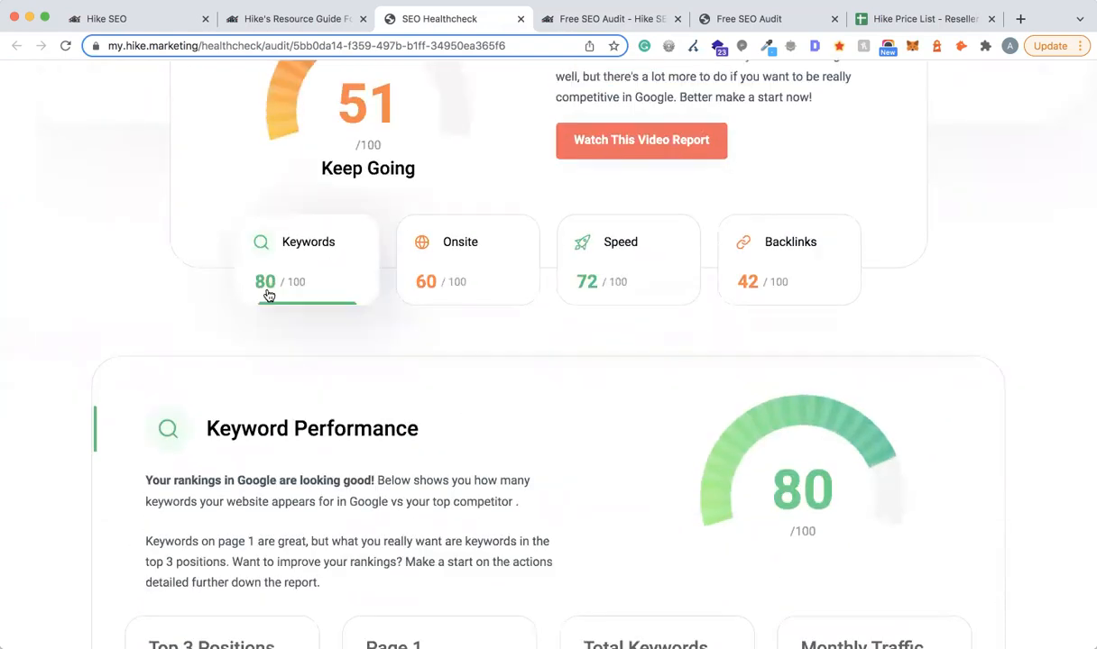
Go to the report's Keywords section, examine the keyword performance figures and return to the start of the report.
click(299, 265)
scroll(447, 285, down, 1)
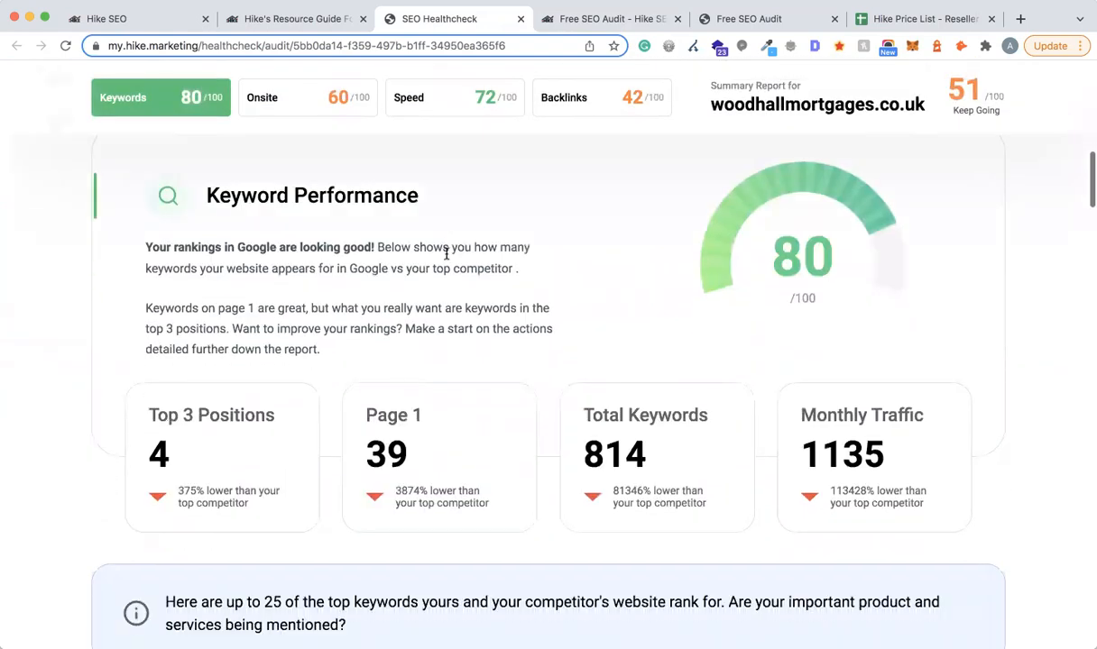
scroll(673, 255, down, 5)
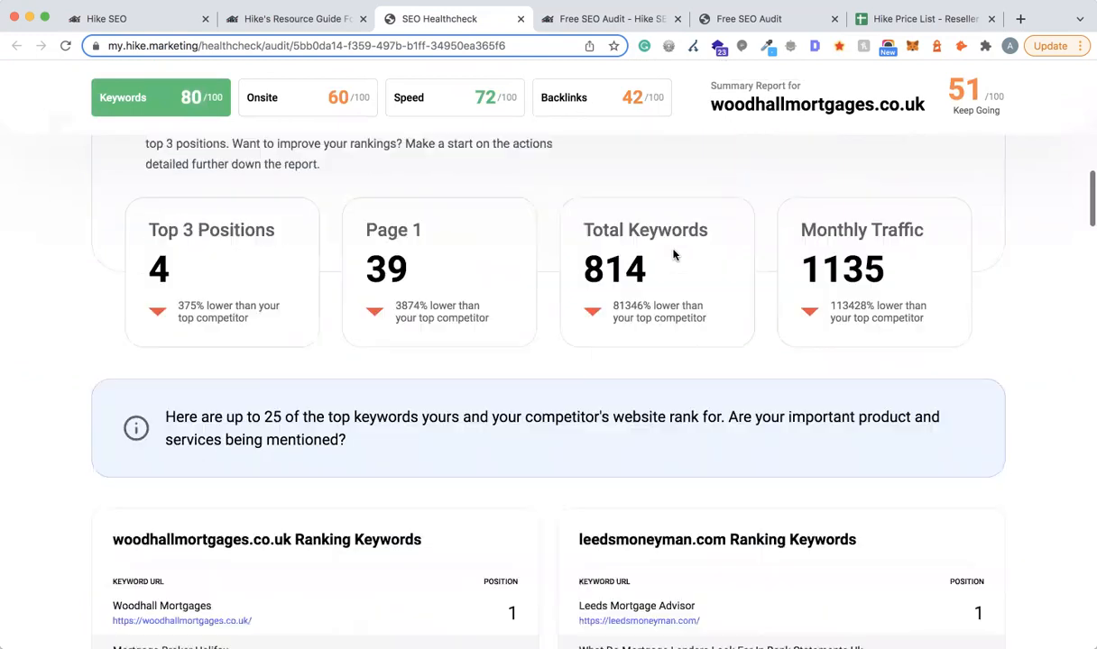
scroll(673, 256, up, 5)
scroll(673, 255, up, 10)
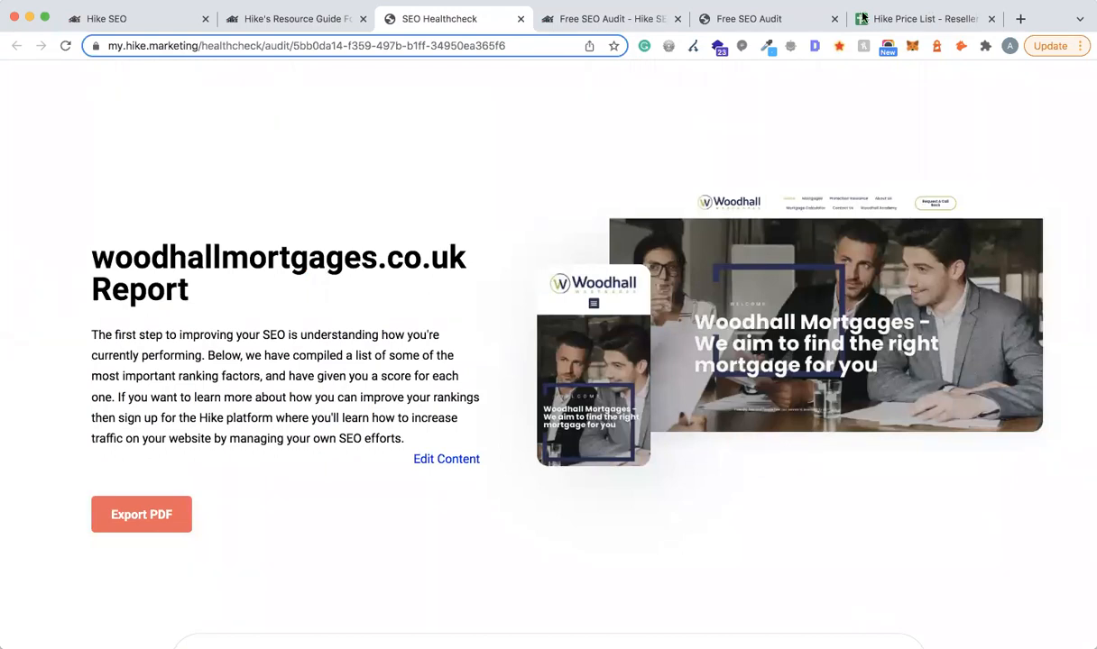
Revisit the Free SEO Report form and go through the woodhallmortgages.co.uk report down to the ranking keywords comparison.
click(586, 18)
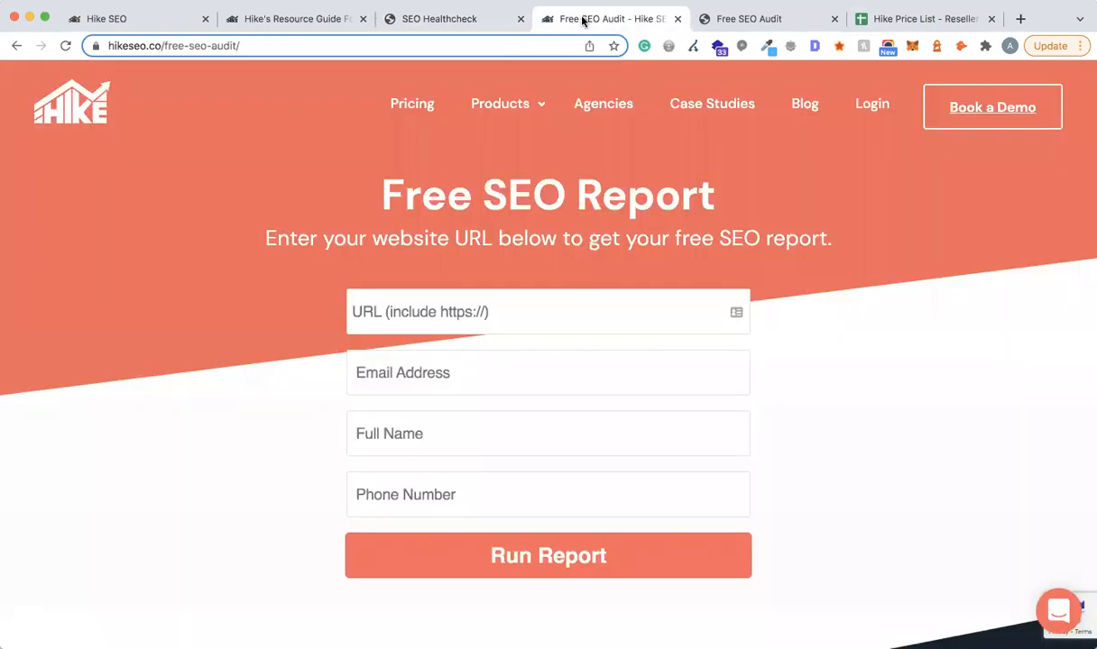
click(431, 19)
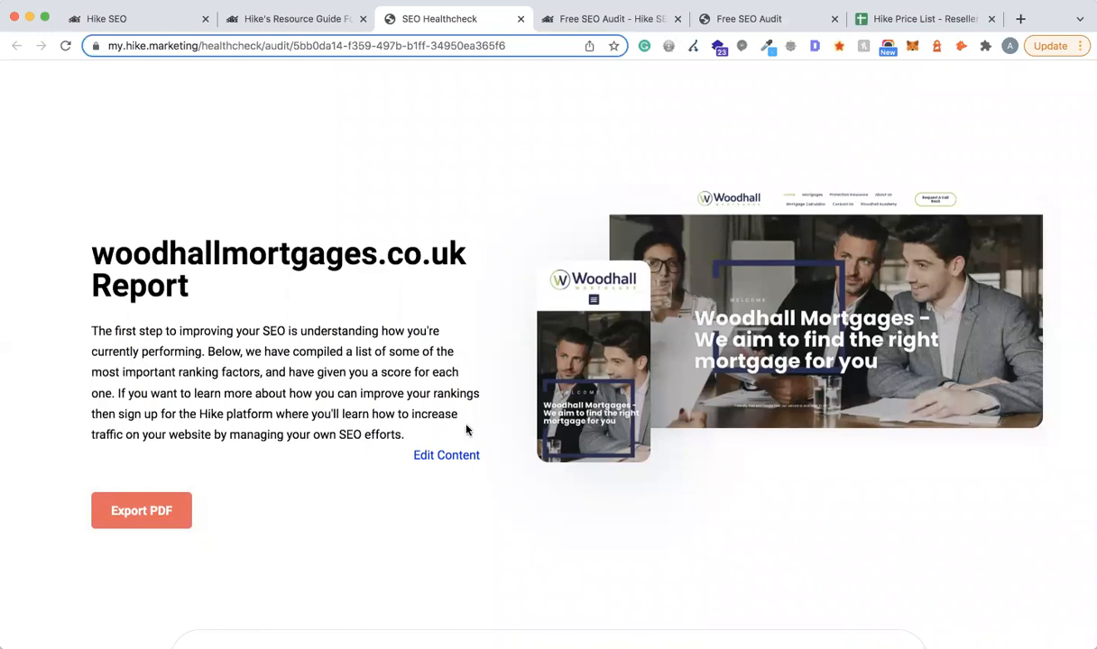
scroll(466, 431, down, 6)
scroll(467, 430, down, 10)
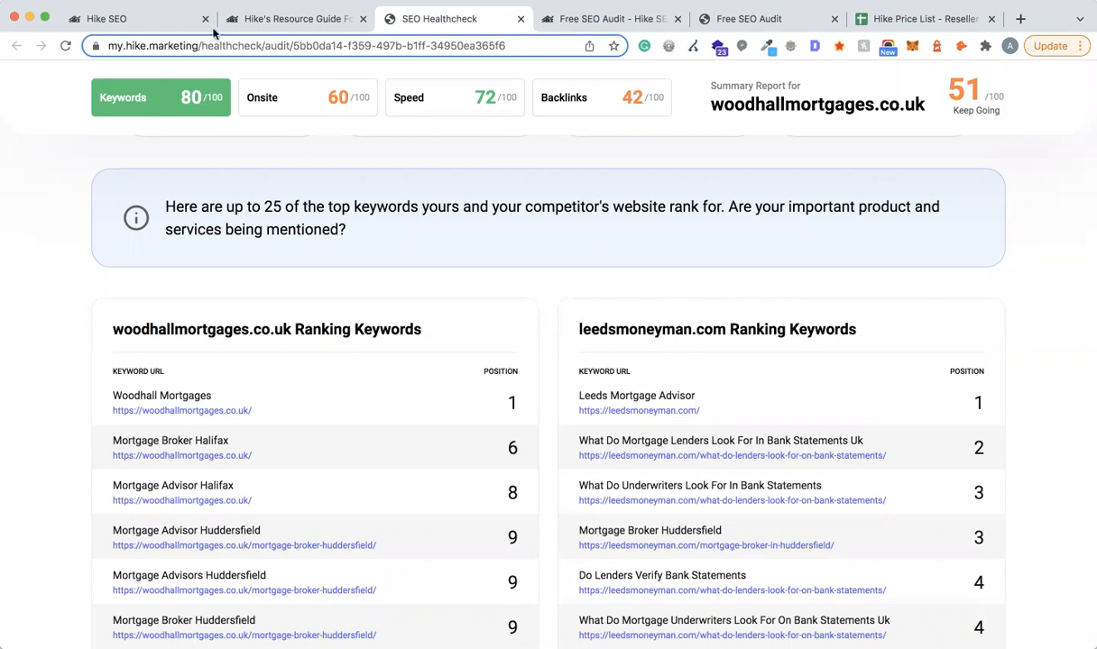
click(152, 19)
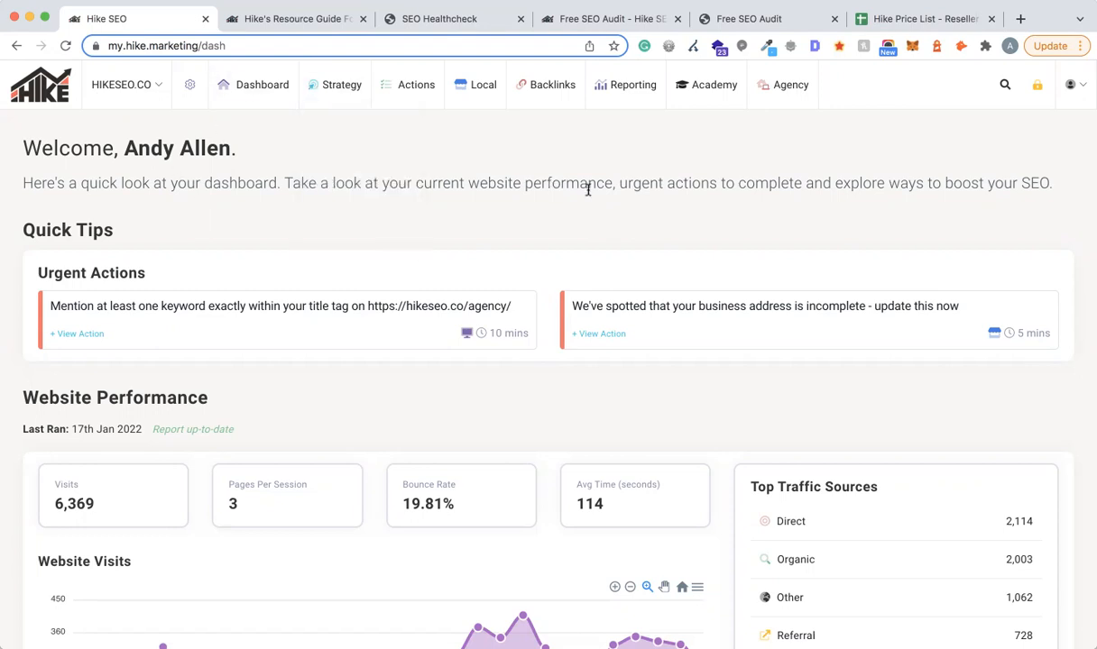
click(448, 27)
click(196, 45)
click(200, 45)
double_click(224, 45)
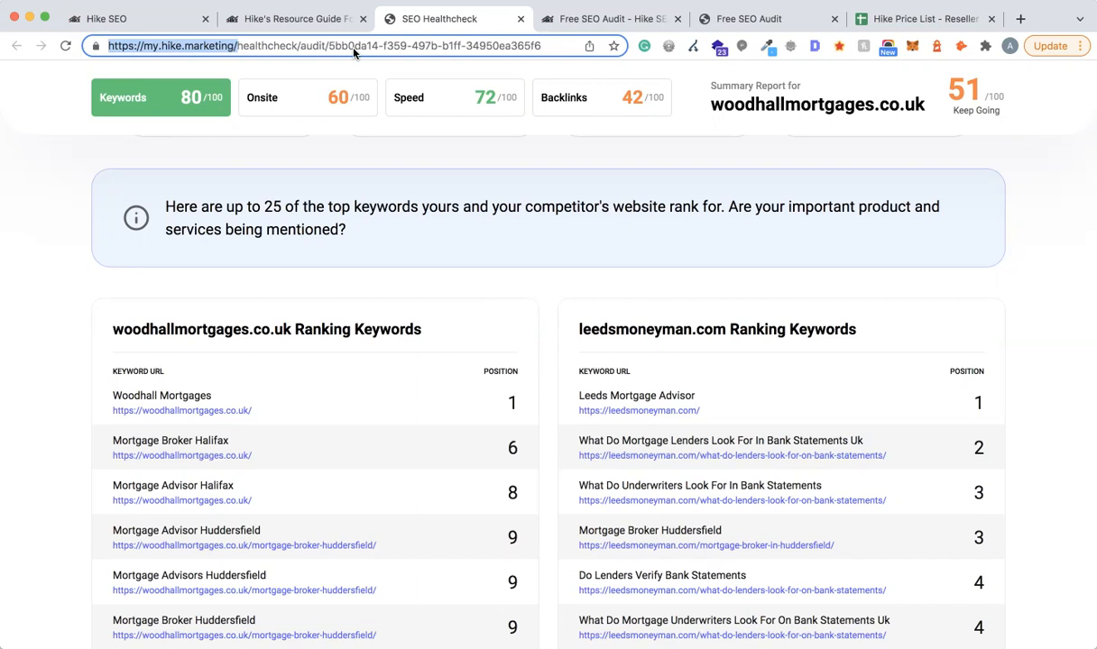
Open the Audit Tool section of the Hike account settings and look over its Embed Registration Form options.
click(144, 19)
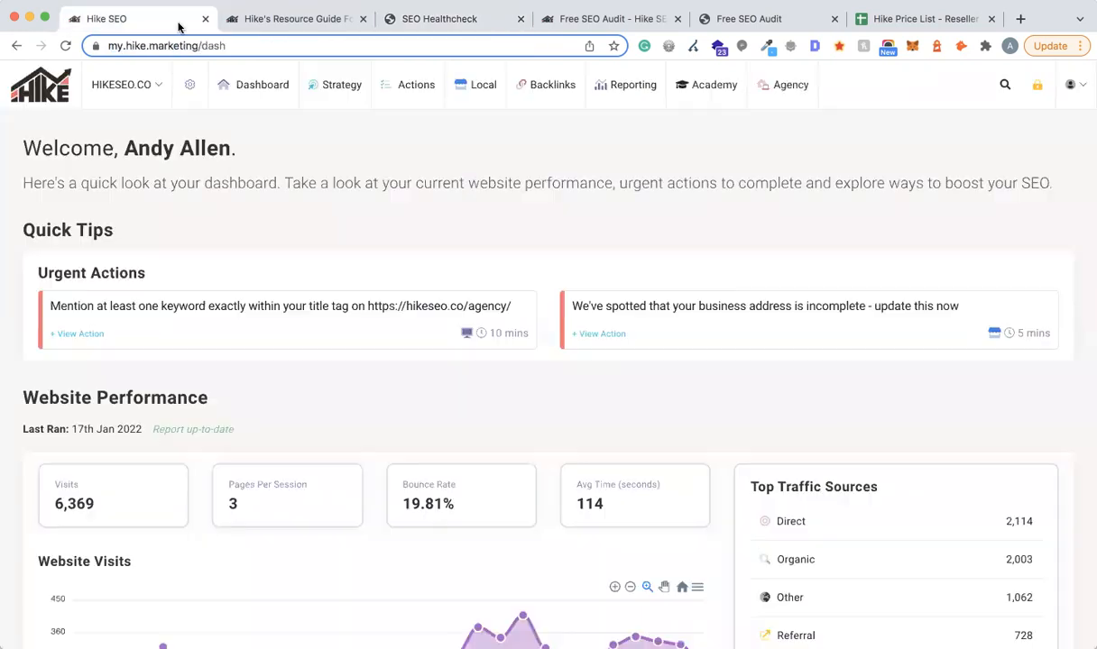
click(1069, 87)
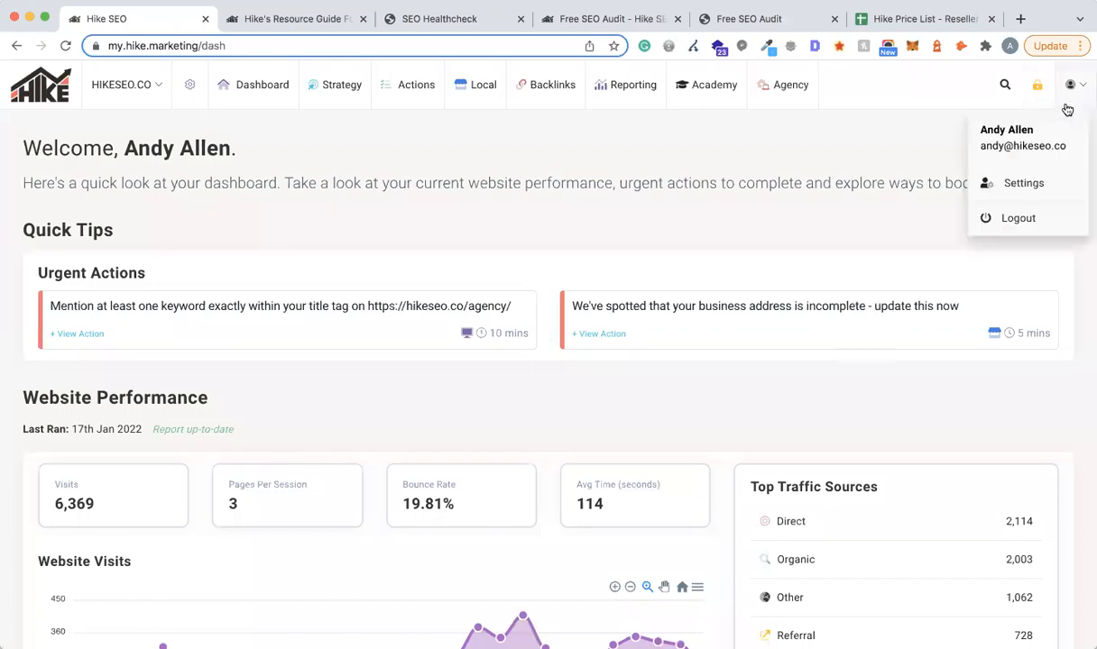
click(1026, 186)
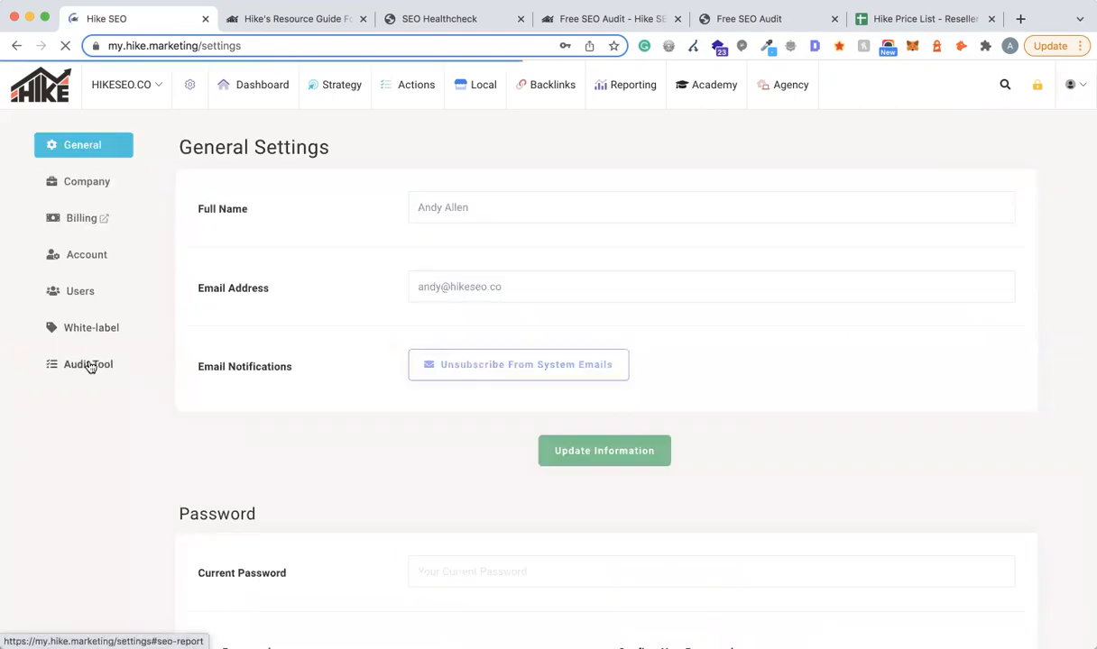
click(90, 366)
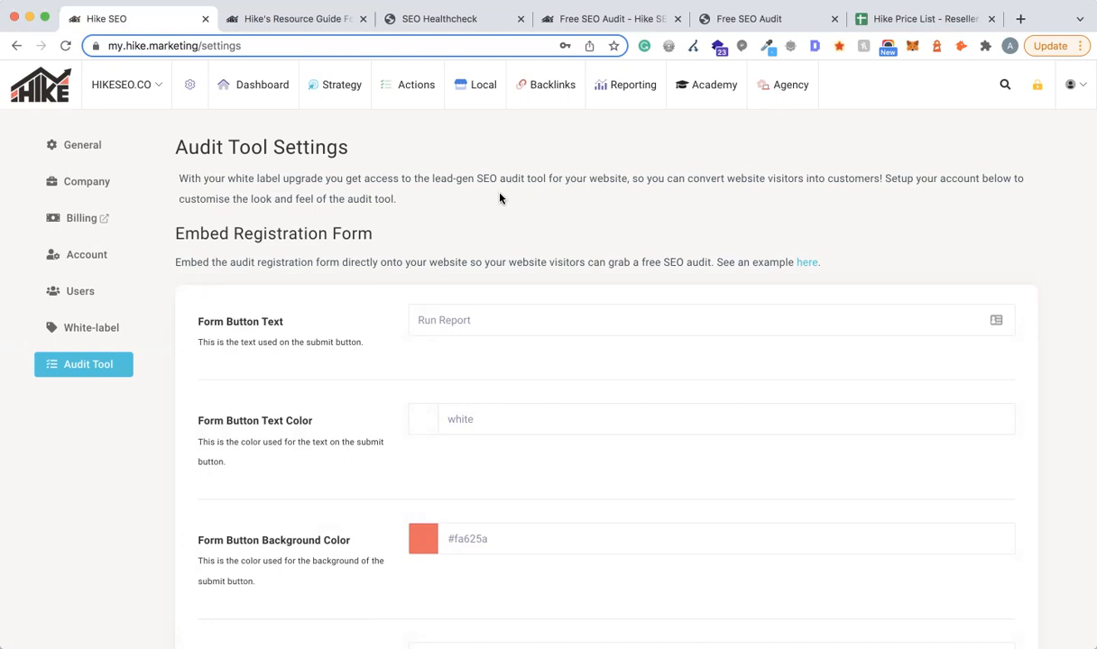
scroll(501, 194, down, 2)
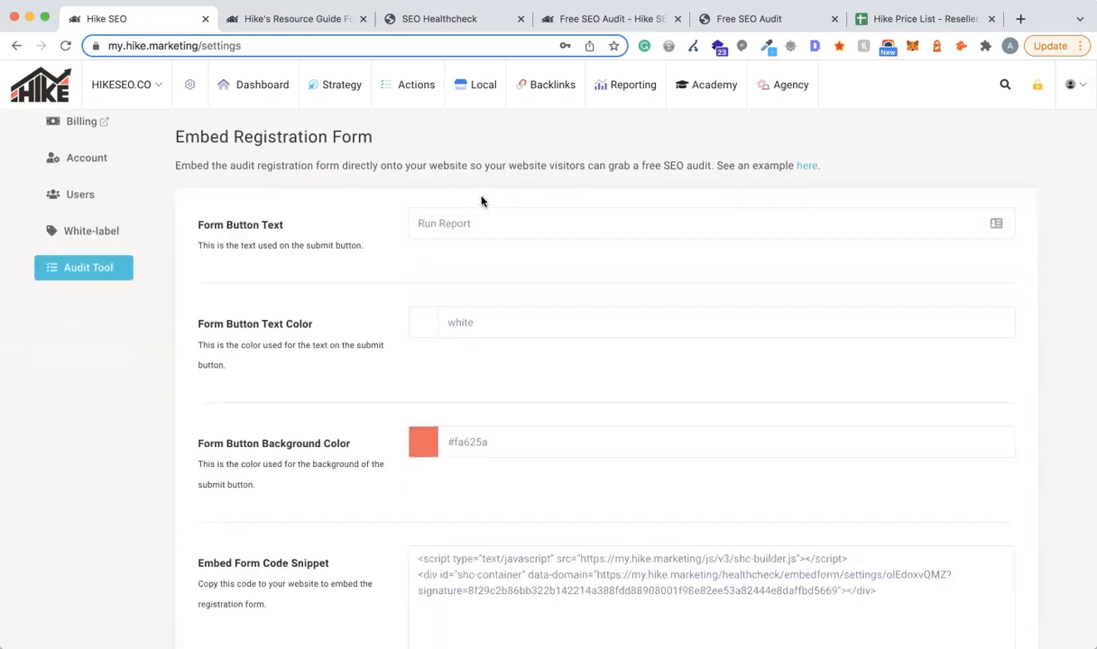
Place the Free SEO Audit page directly after the Hike SEO page and close Hike's Resource Guide.
click(592, 19)
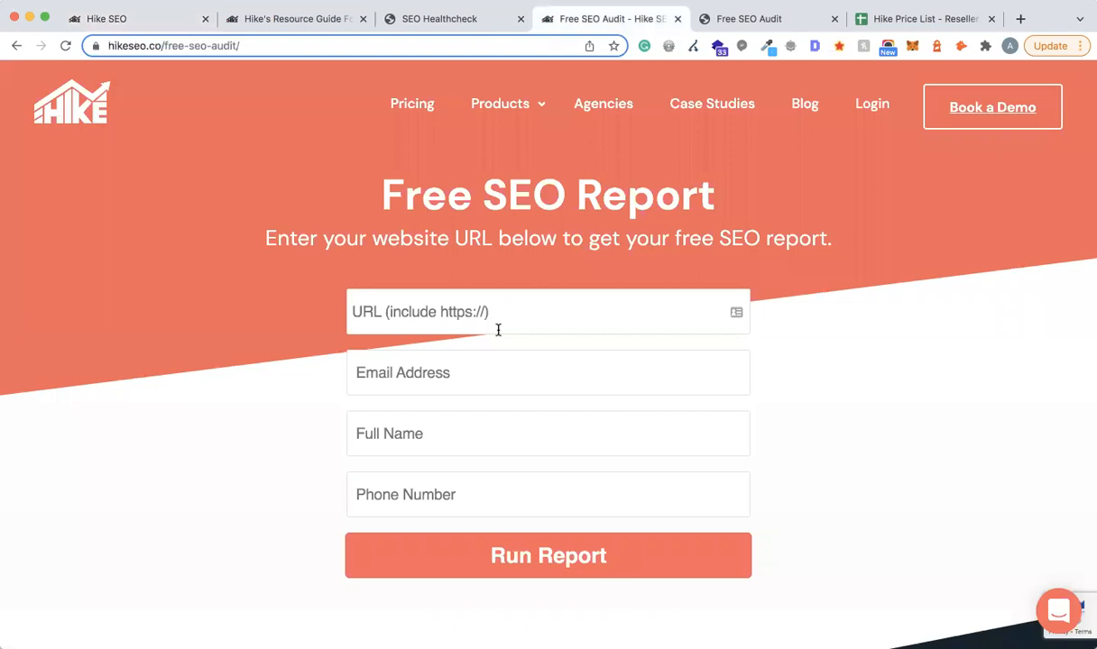
drag(549, 27, 307, 34)
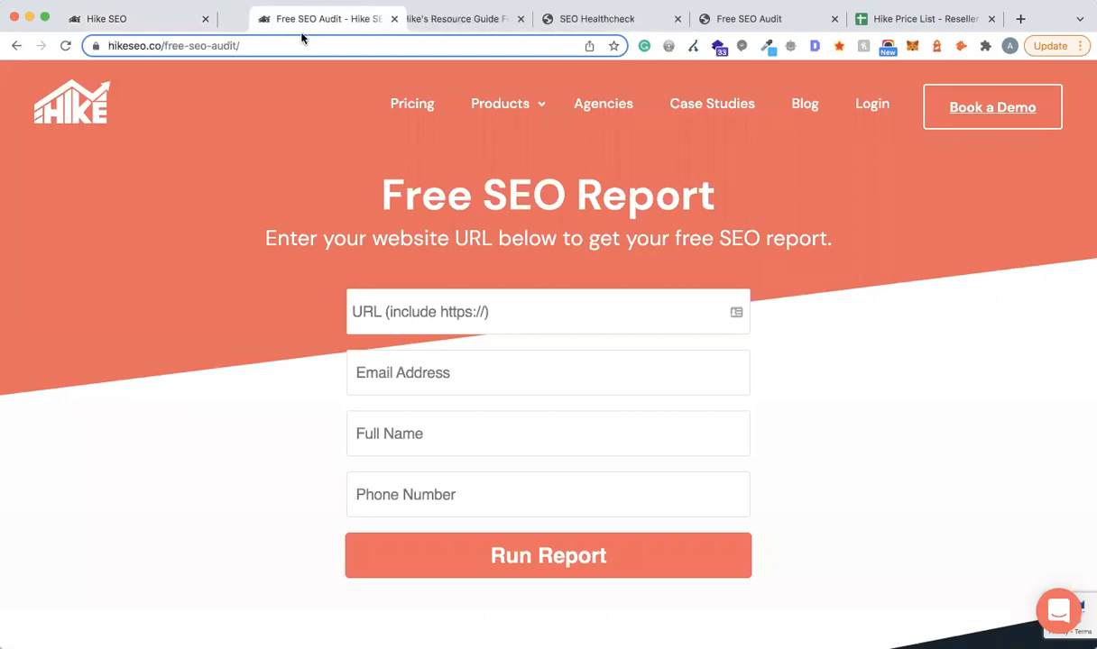
click(497, 18)
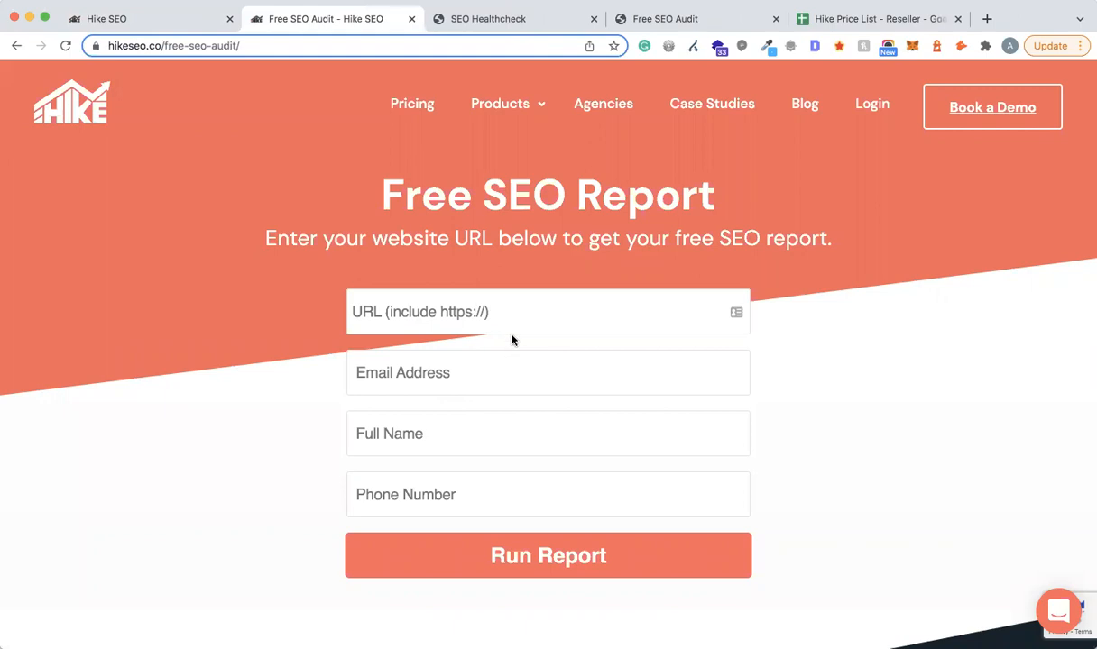
Inspect the Embed Form Code Snippet in the Audit Tool settings and highlight the URL field's placeholder on the live Free SEO Report form.
click(169, 20)
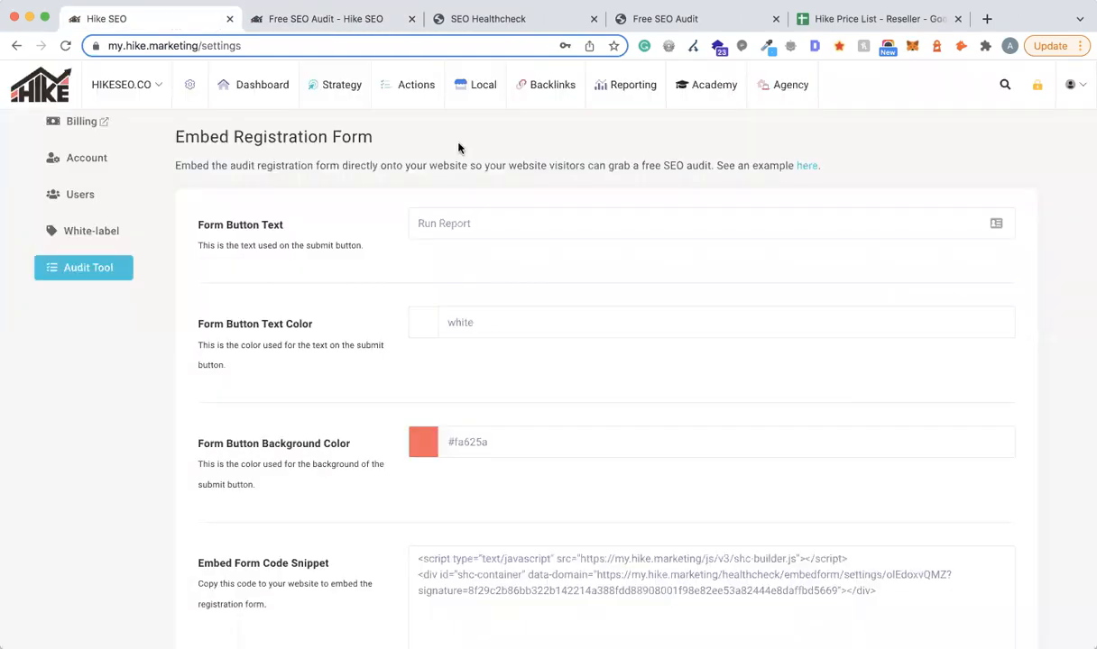
scroll(512, 499, down, 1)
click(512, 499)
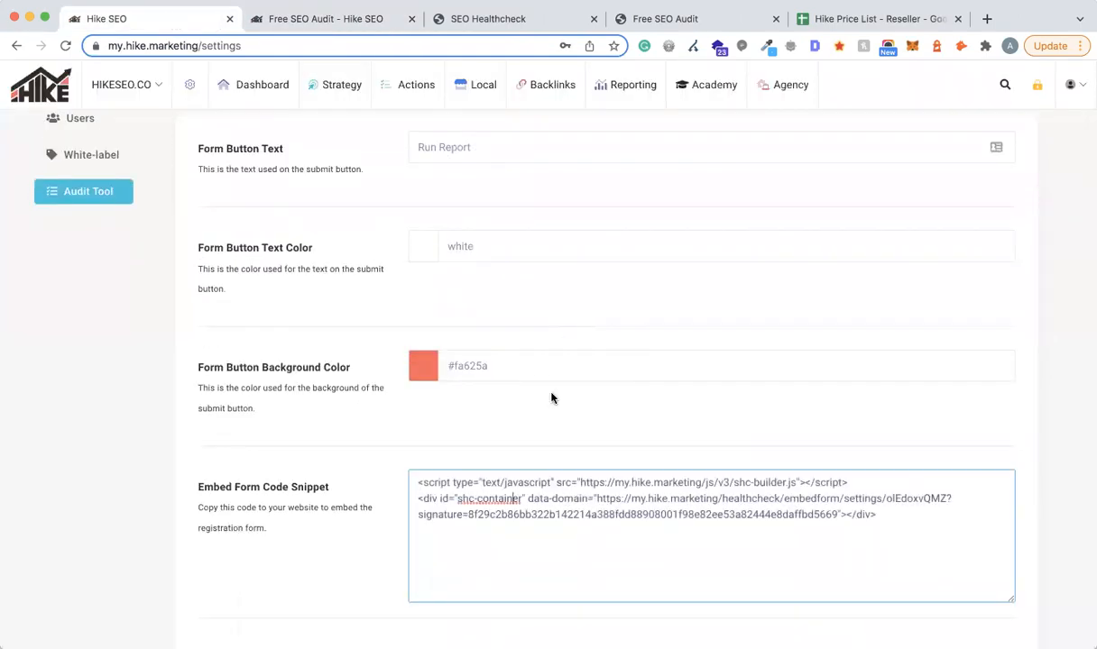
scroll(553, 397, up, 1)
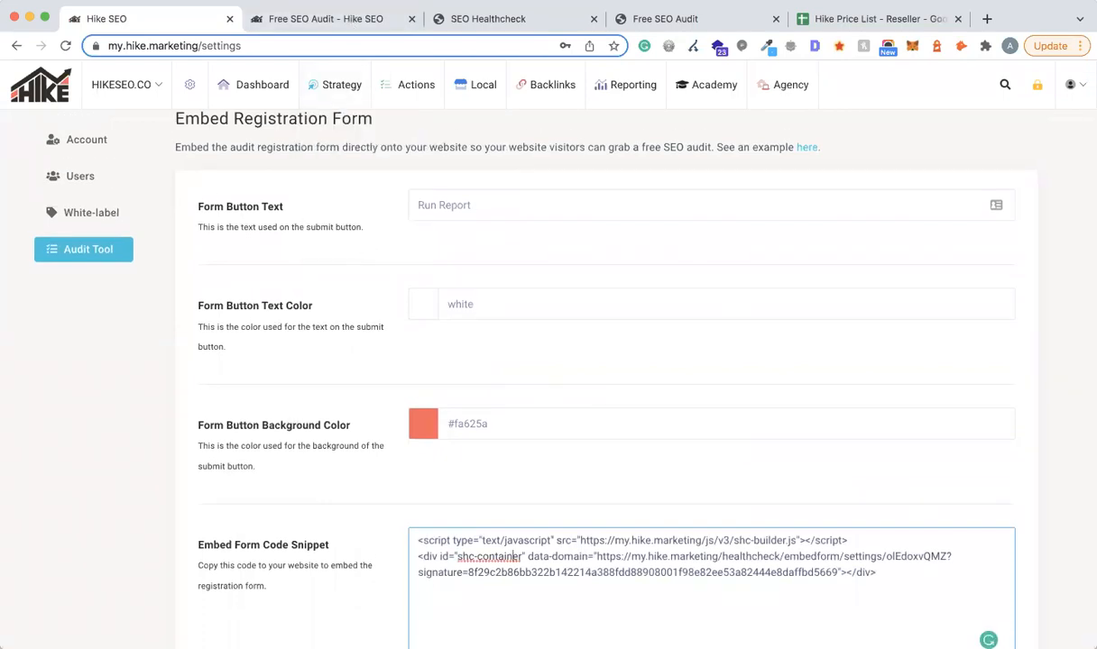
click(318, 19)
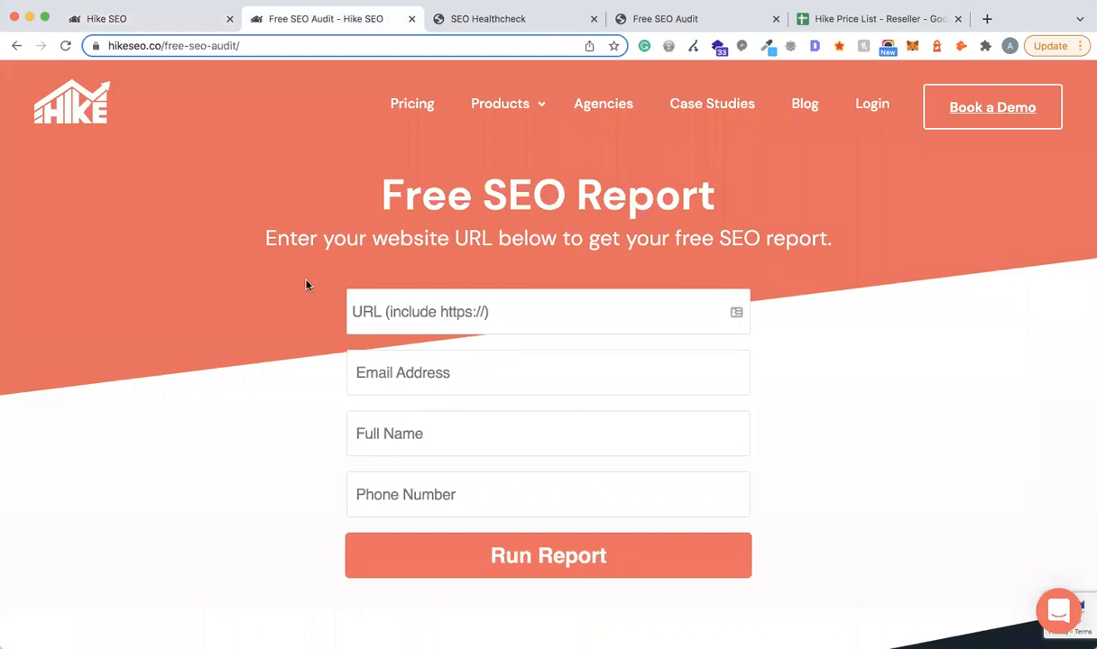
drag(331, 292, 389, 318)
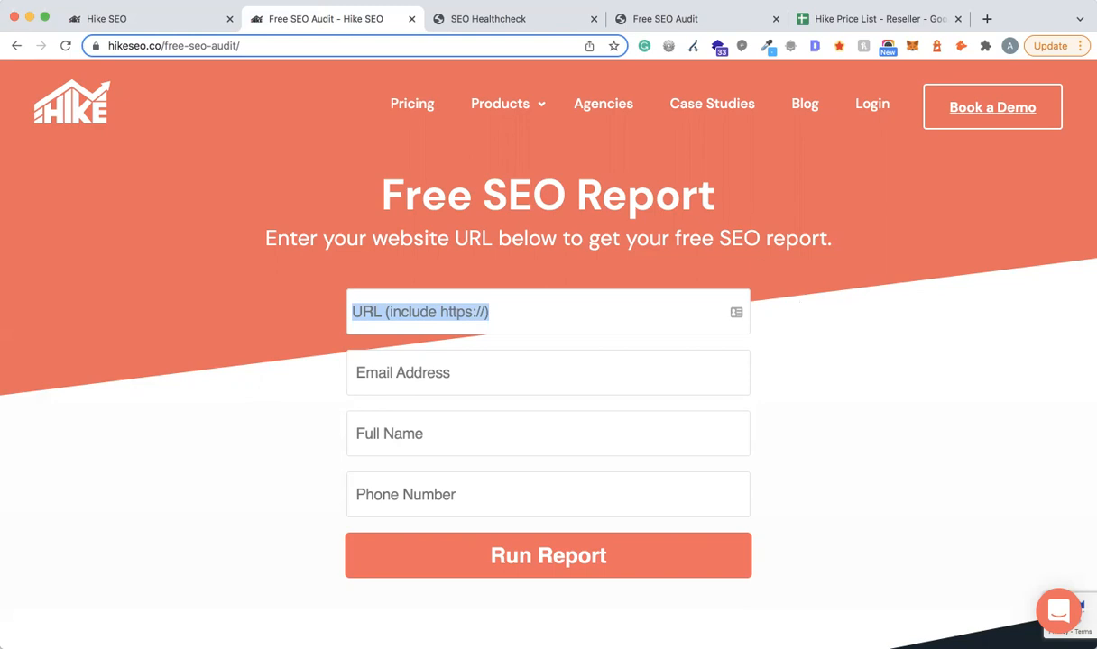
Examine the Audit Tool's Registration Form Settings for GDPR, phone and Recaptcha, continuing to the Call to Action Button Settings.
click(161, 19)
scroll(548, 563, down, 2)
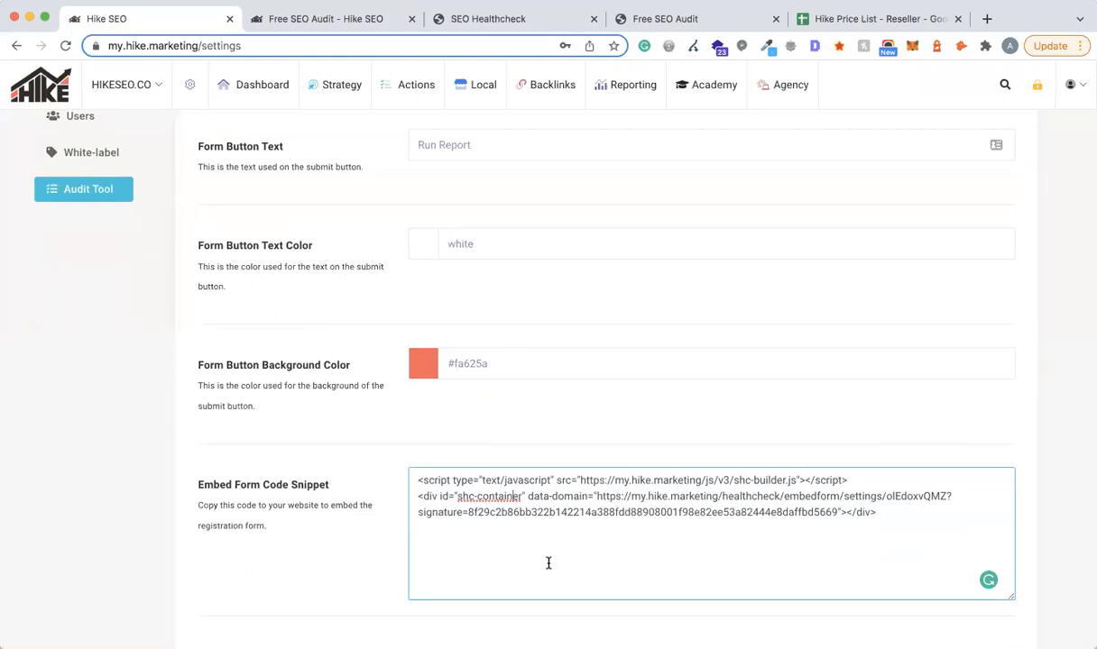
scroll(548, 564, down, 10)
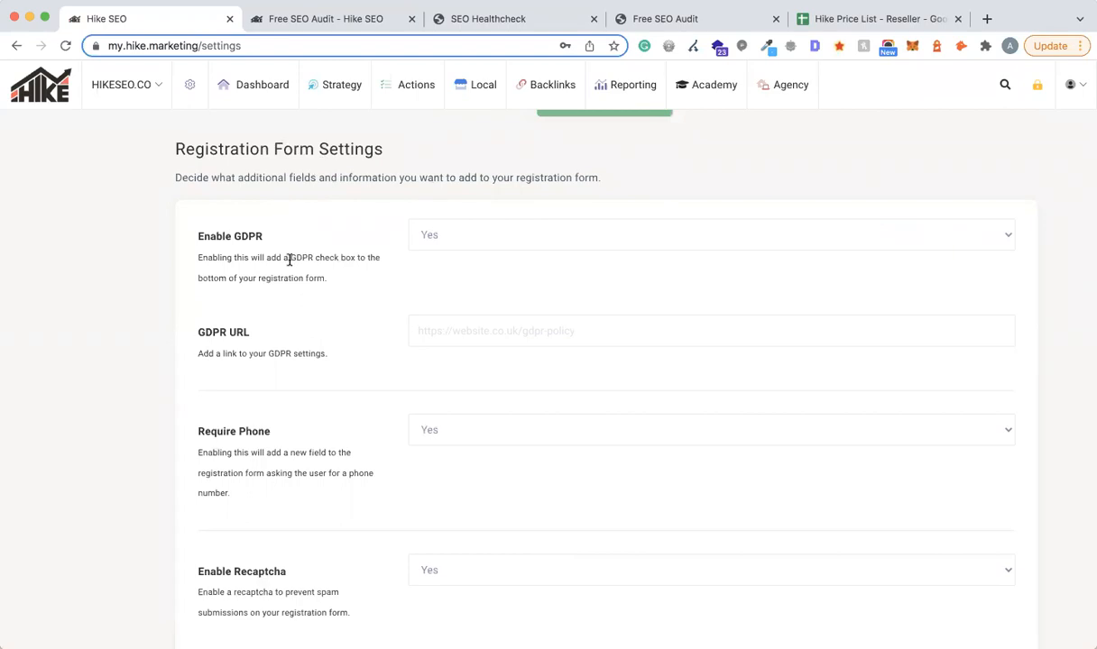
scroll(552, 260, down, 2)
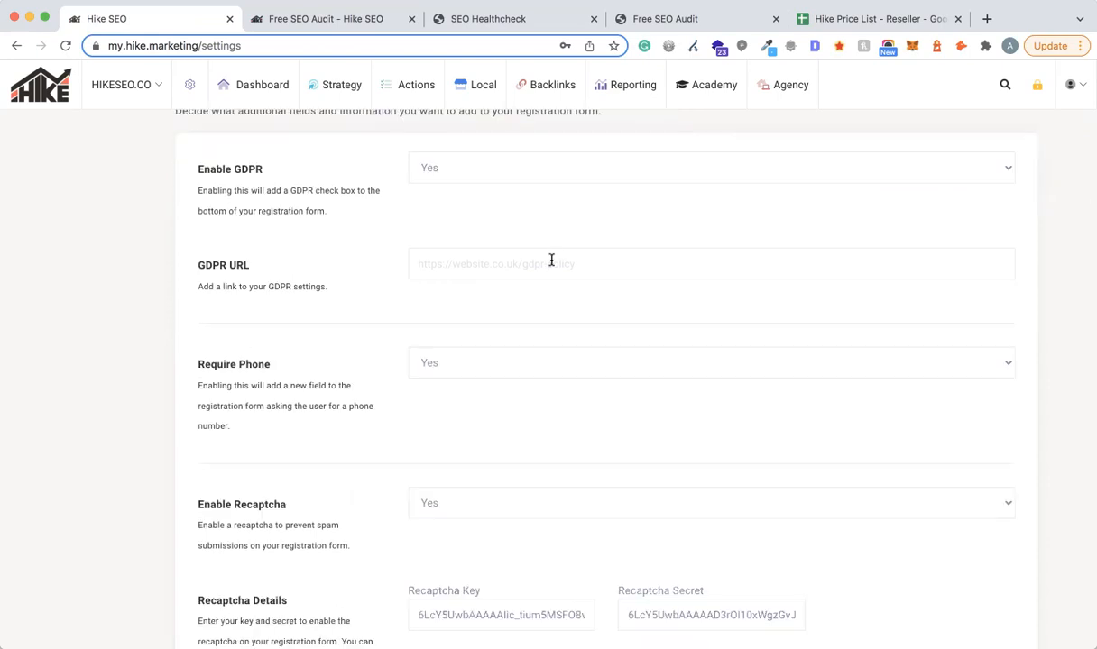
scroll(551, 260, down, 4)
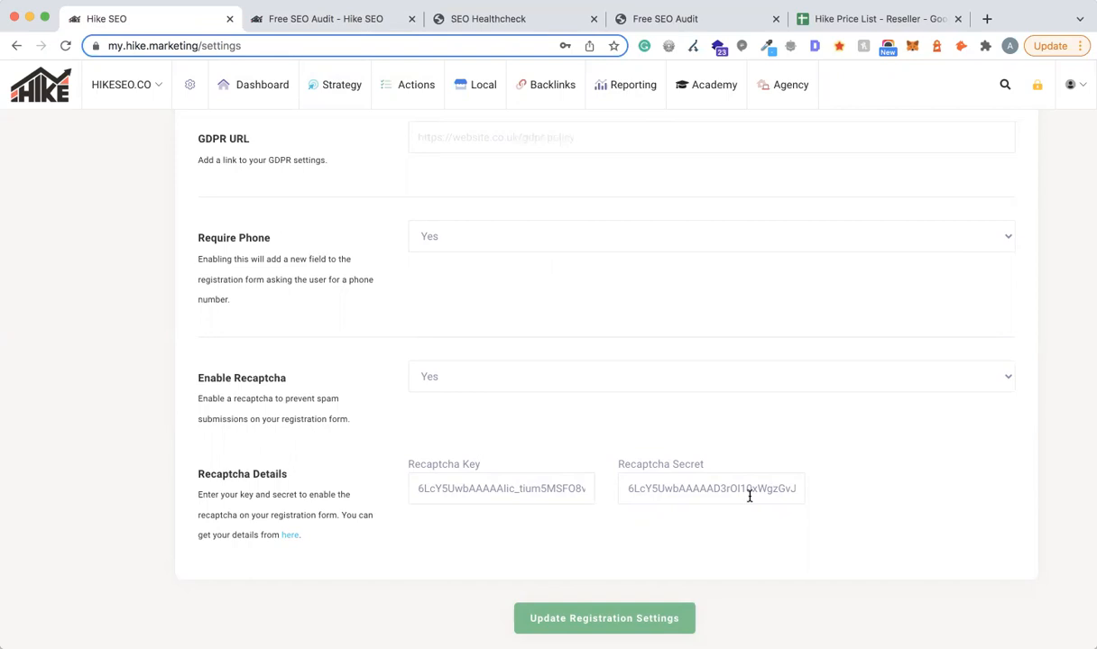
scroll(749, 498, down, 6)
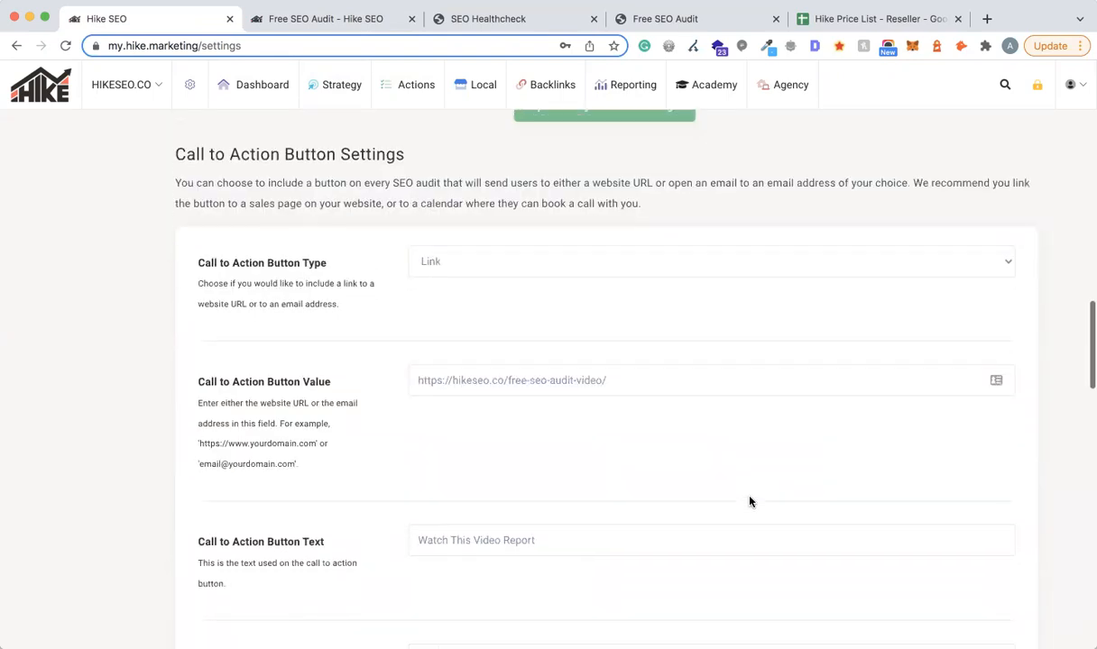
Find the Watch This Video Report call-to-action button beside the overall score in the woodhallmortgages.co.uk SEO Healthcheck report.
click(490, 18)
scroll(642, 294, up, 5)
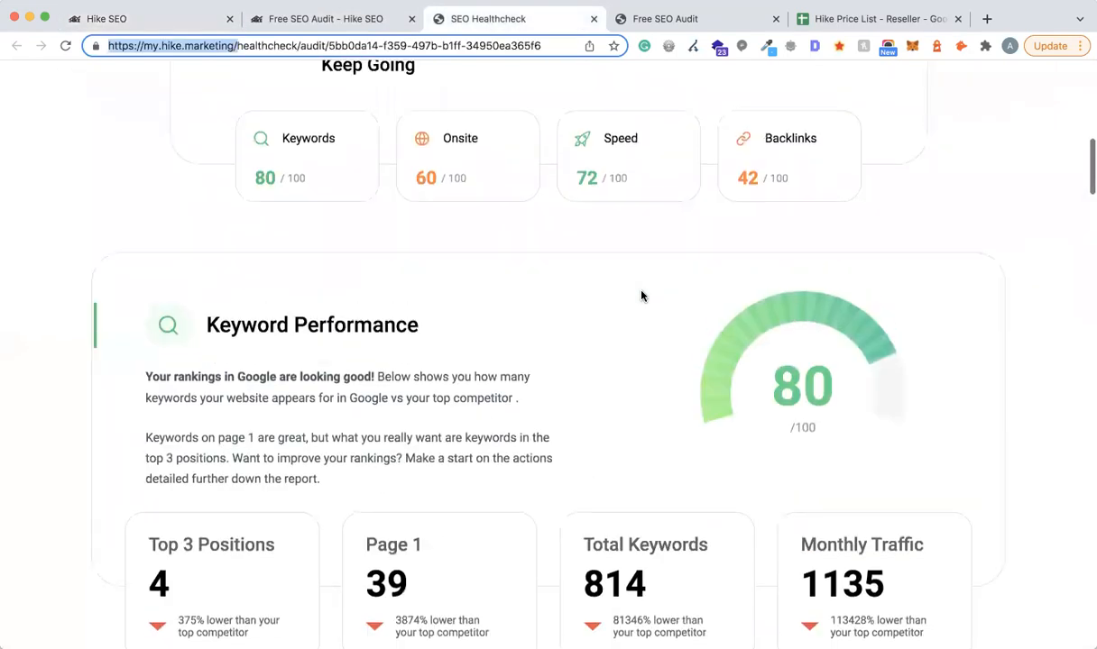
scroll(641, 295, up, 4)
scroll(628, 232, up, 2)
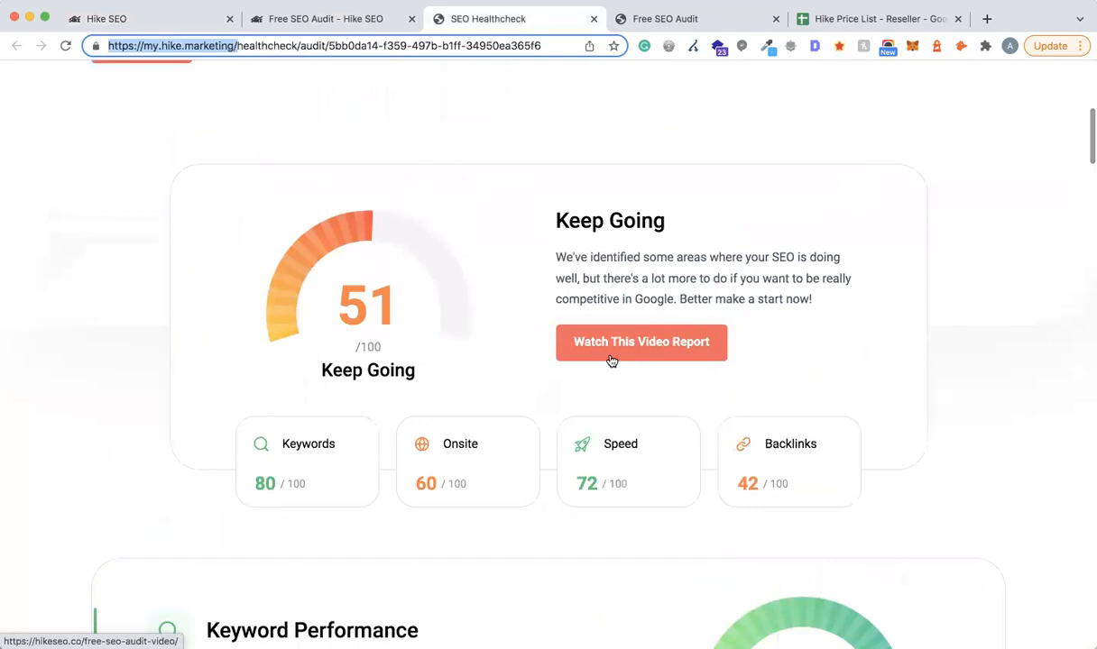
scroll(614, 360, up, 2)
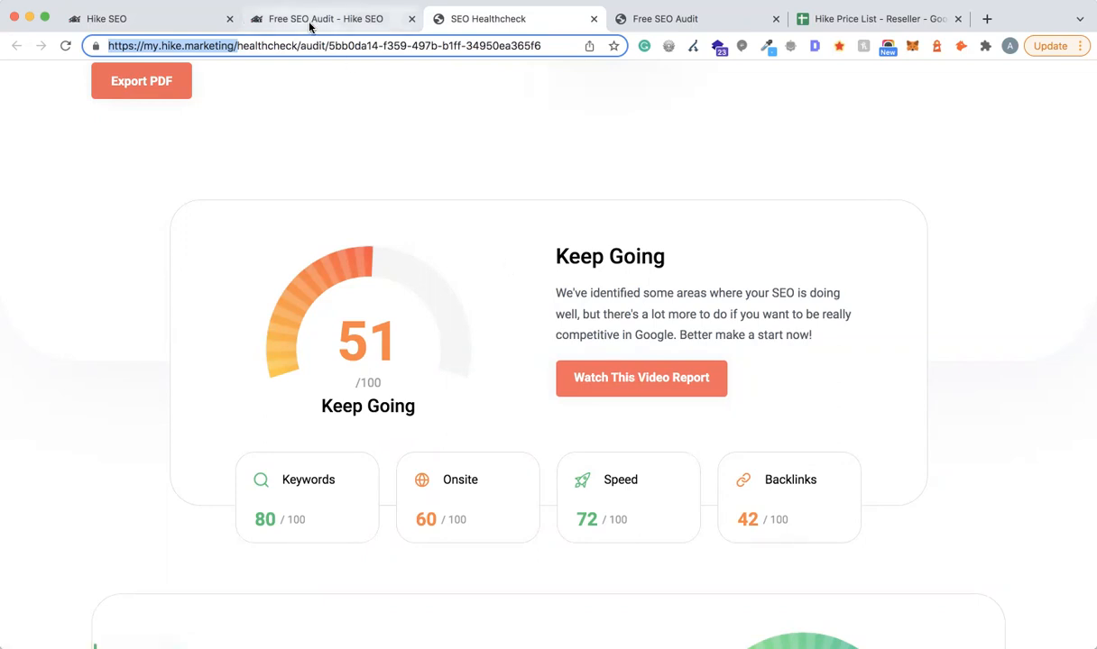
Check the Call to Action Button Type options, keeping Link, and examine the Top Content block in the Audit Page Content Settings.
click(117, 27)
scroll(557, 431, down, 2)
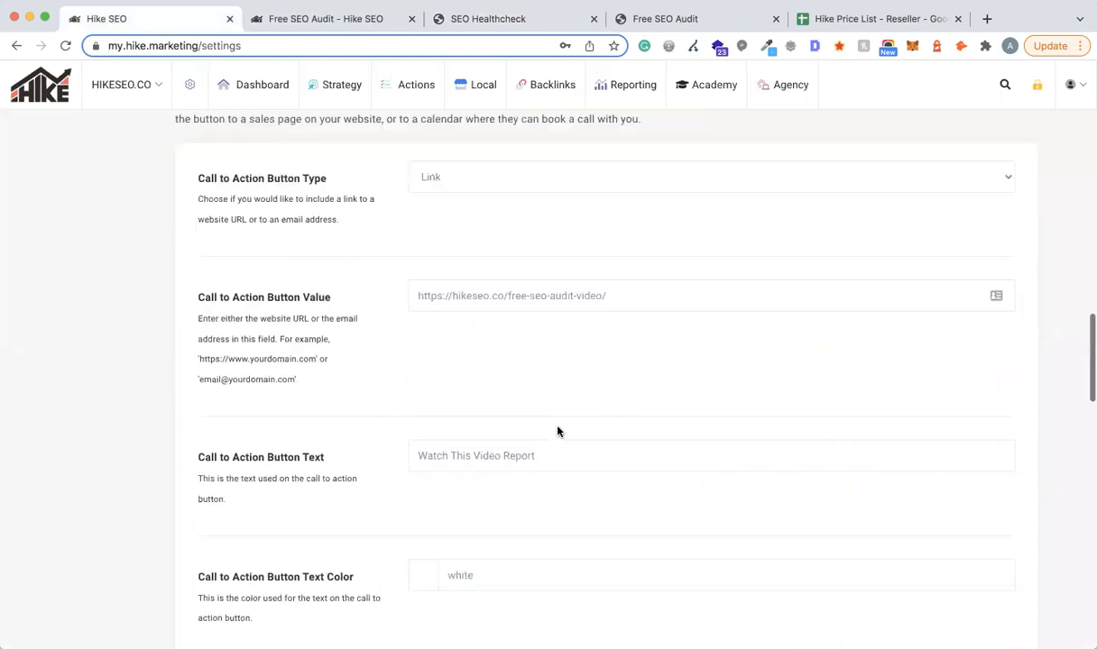
click(434, 171)
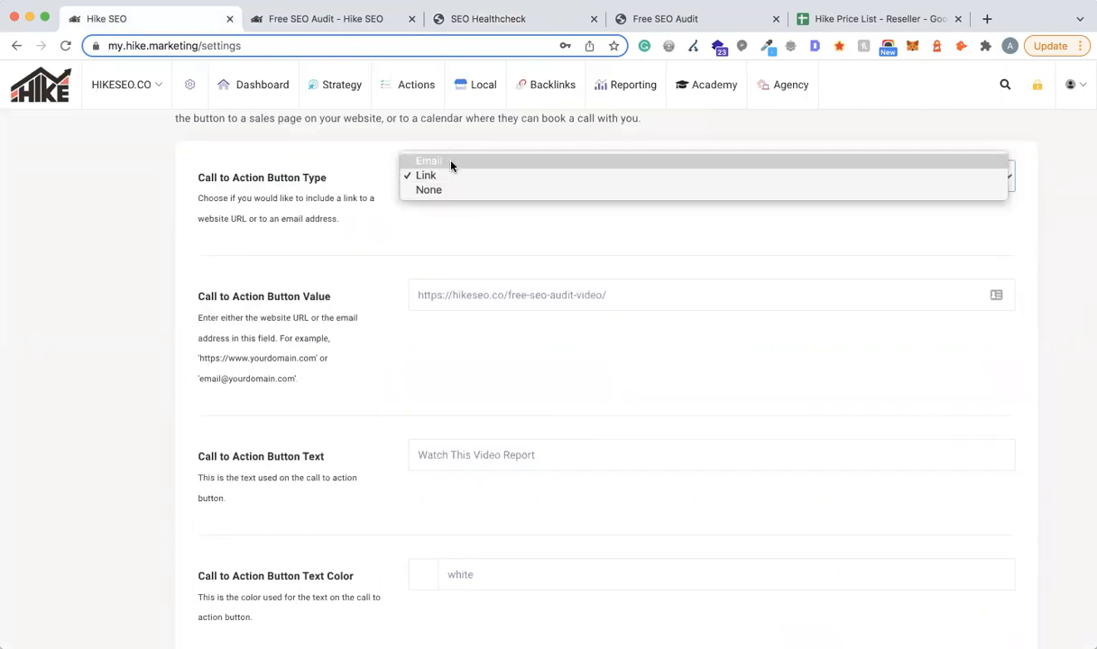
click(453, 227)
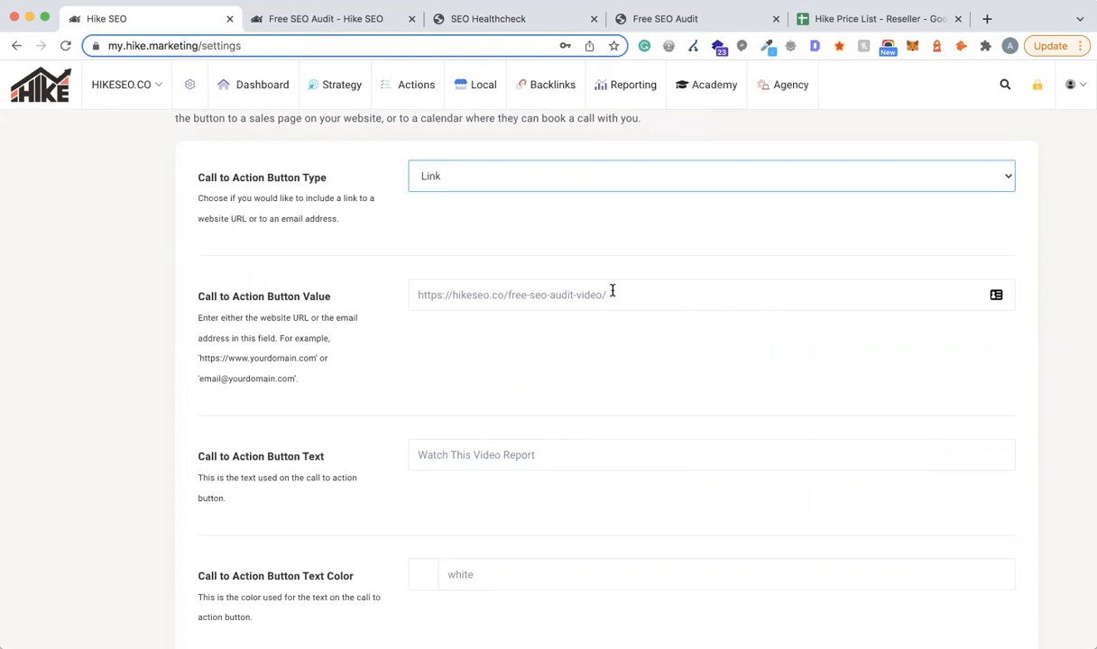
scroll(713, 377, down, 8)
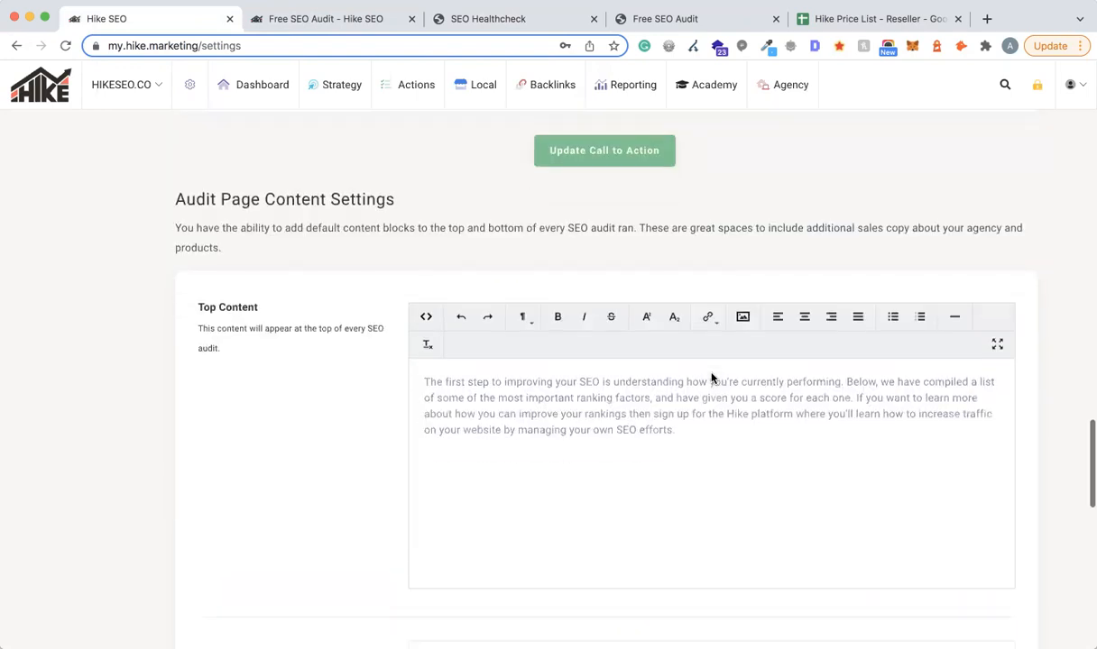
scroll(713, 378, down, 1)
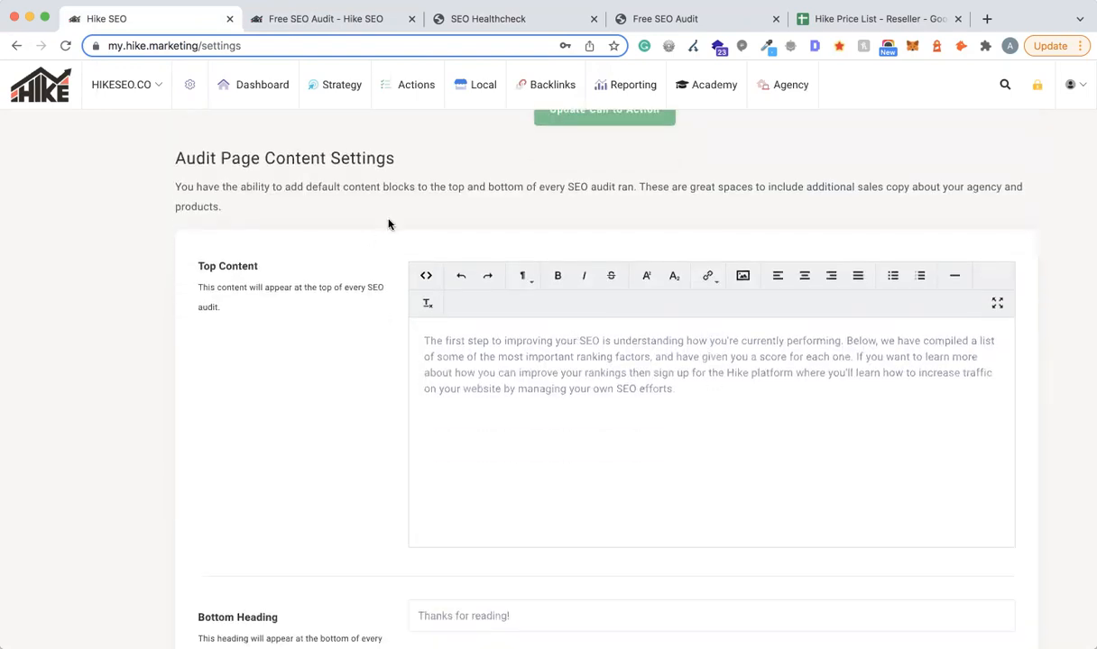
Highlight the introduction text at the start of the woodhallmortgages.co.uk report and the closing text beside "Thanks for reading!" at its end.
click(342, 85)
click(334, 19)
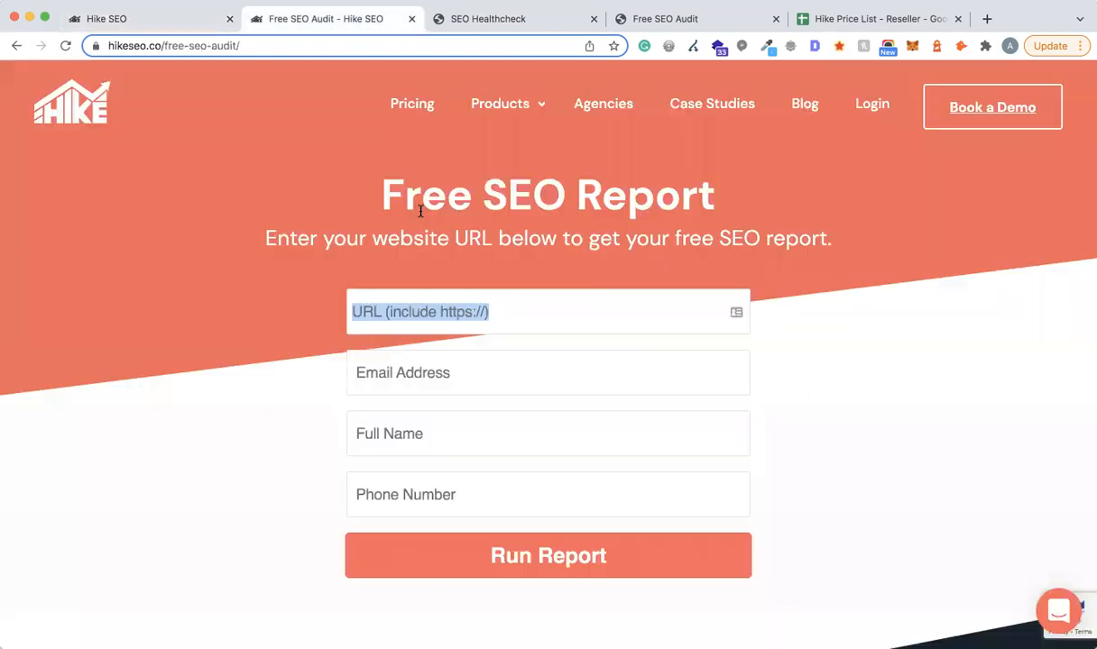
click(496, 19)
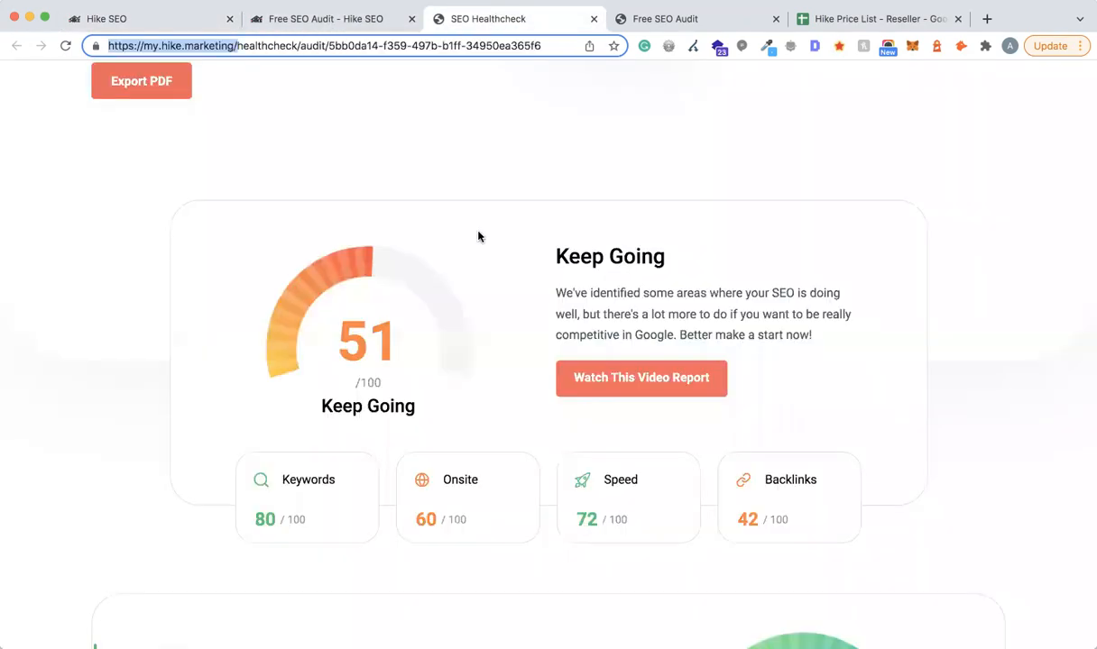
scroll(99, 336, up, 5)
drag(92, 335, 378, 448)
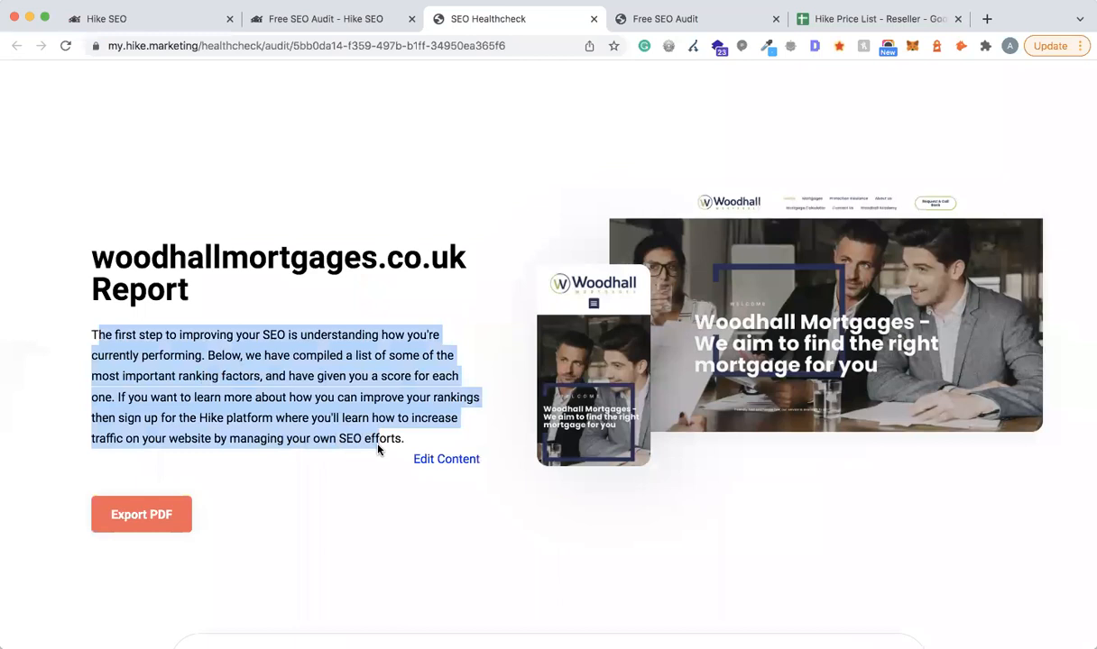
scroll(378, 448, down, 20)
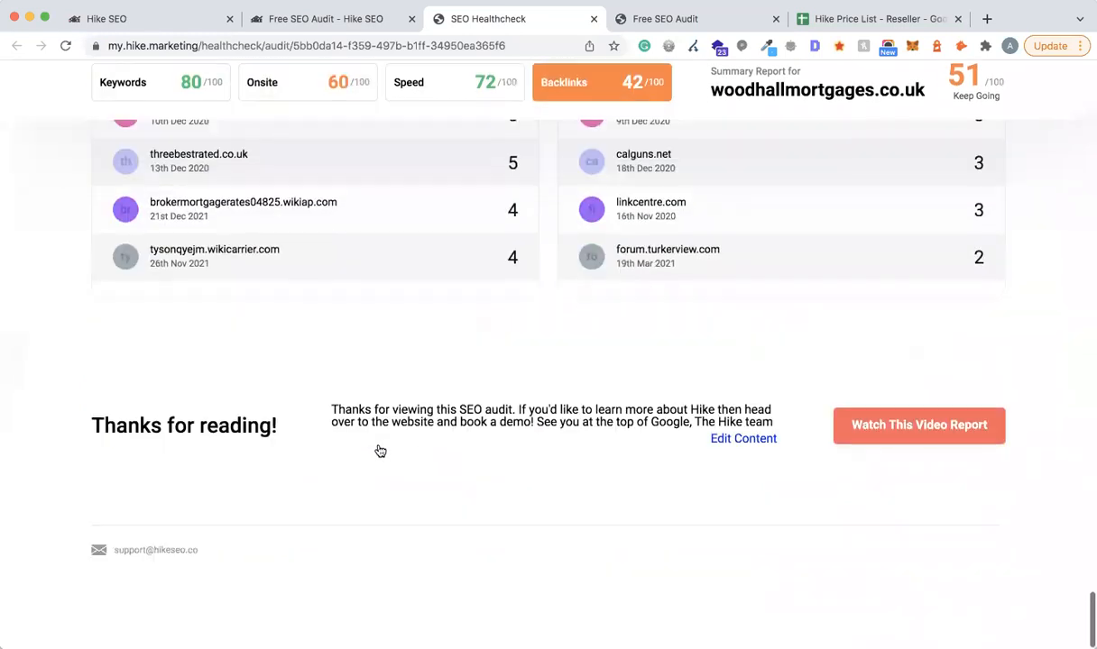
drag(333, 425, 773, 439)
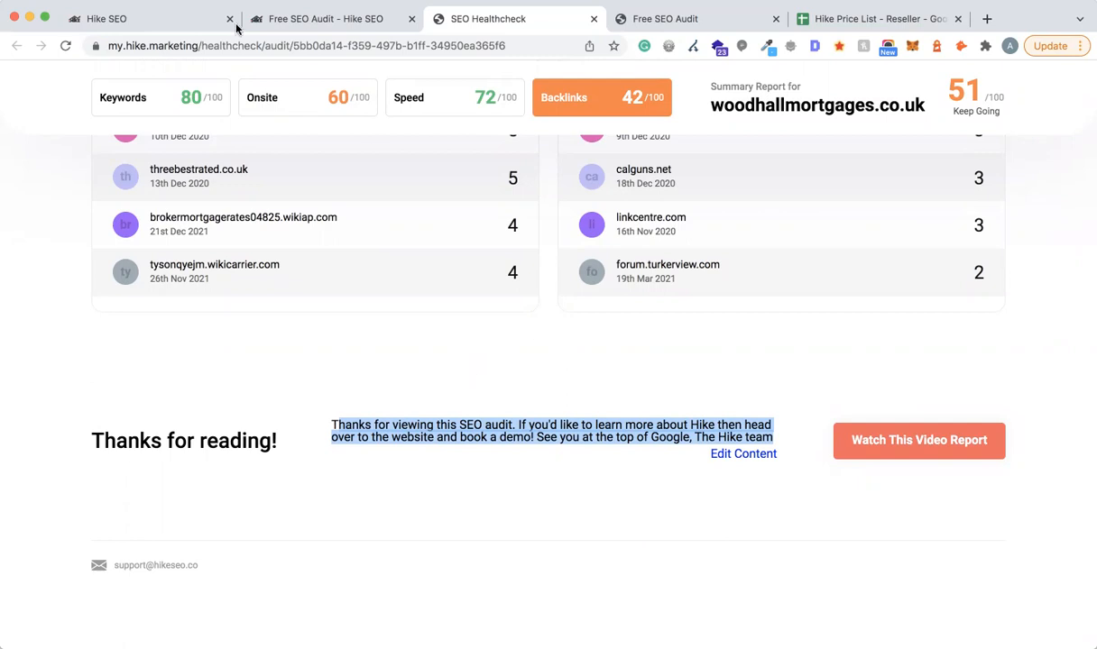
Return to the Audit Tool settings and examine the Zapier instructions in the Integrations section.
click(172, 20)
click(325, 18)
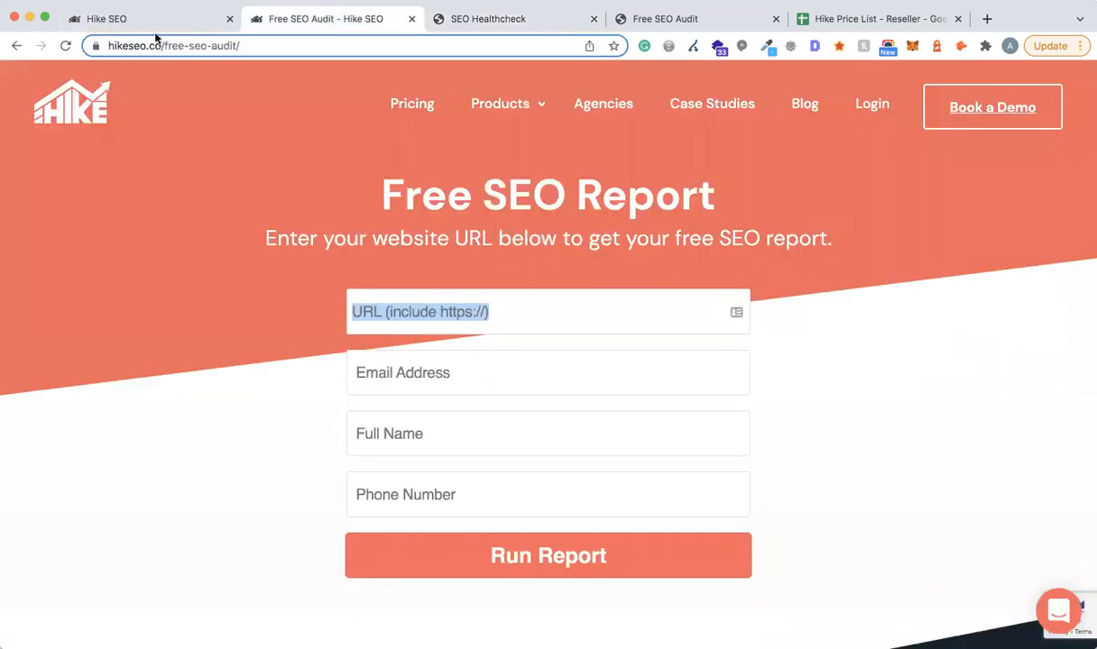
click(90, 18)
scroll(511, 307, down, 5)
scroll(510, 307, down, 5)
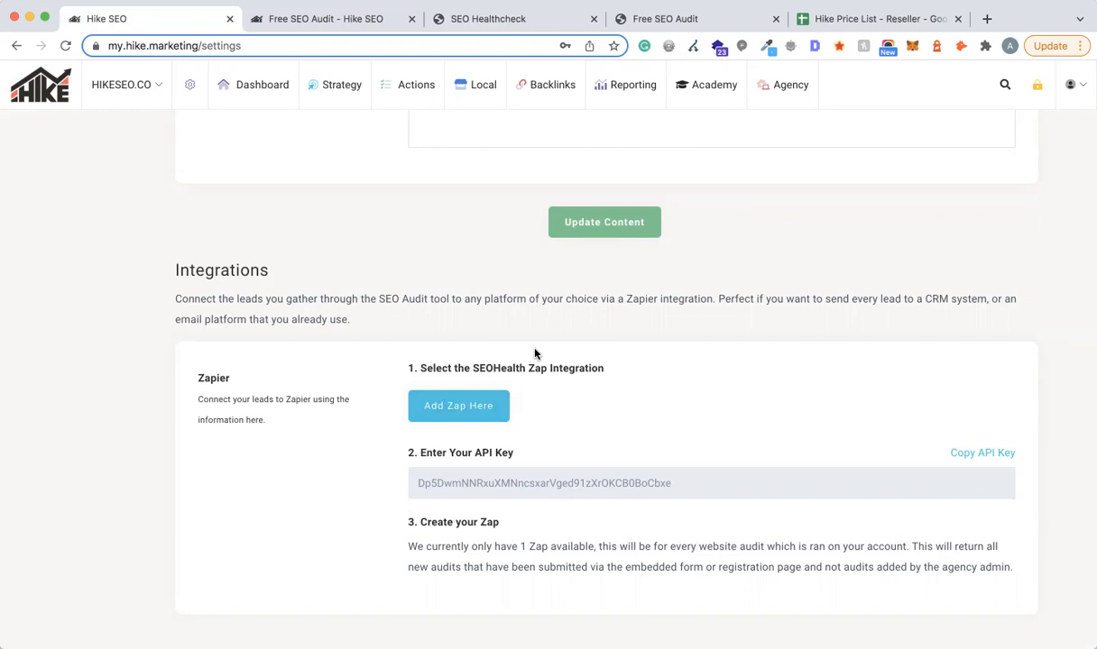
Open the White-label settings showing the custom domain options.
scroll(534, 354, up, 15)
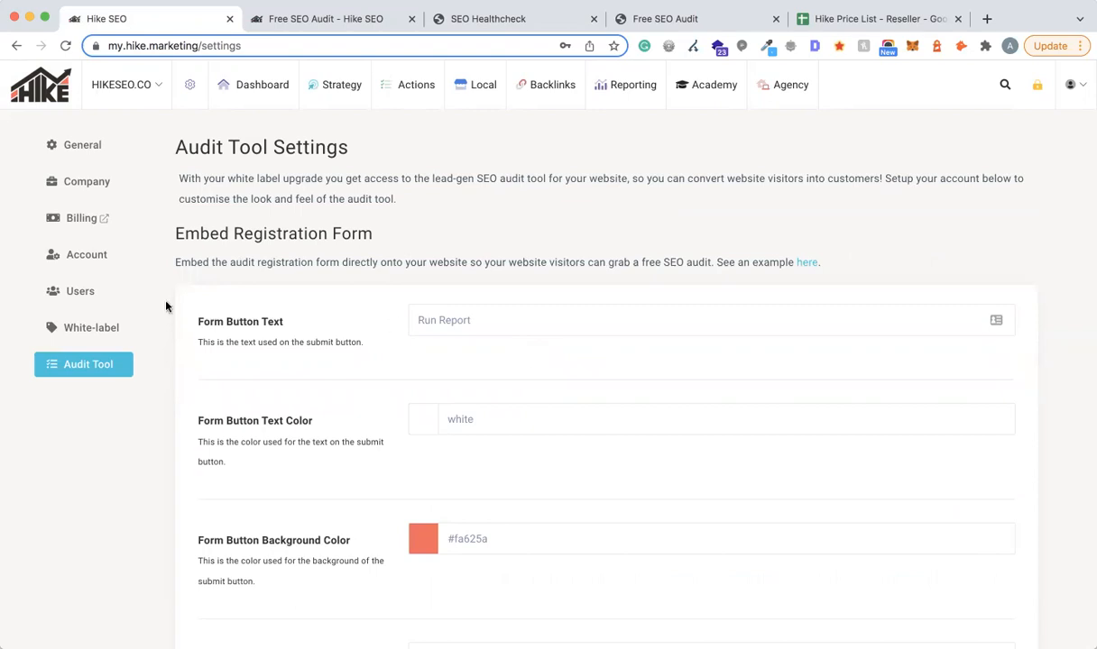
click(92, 325)
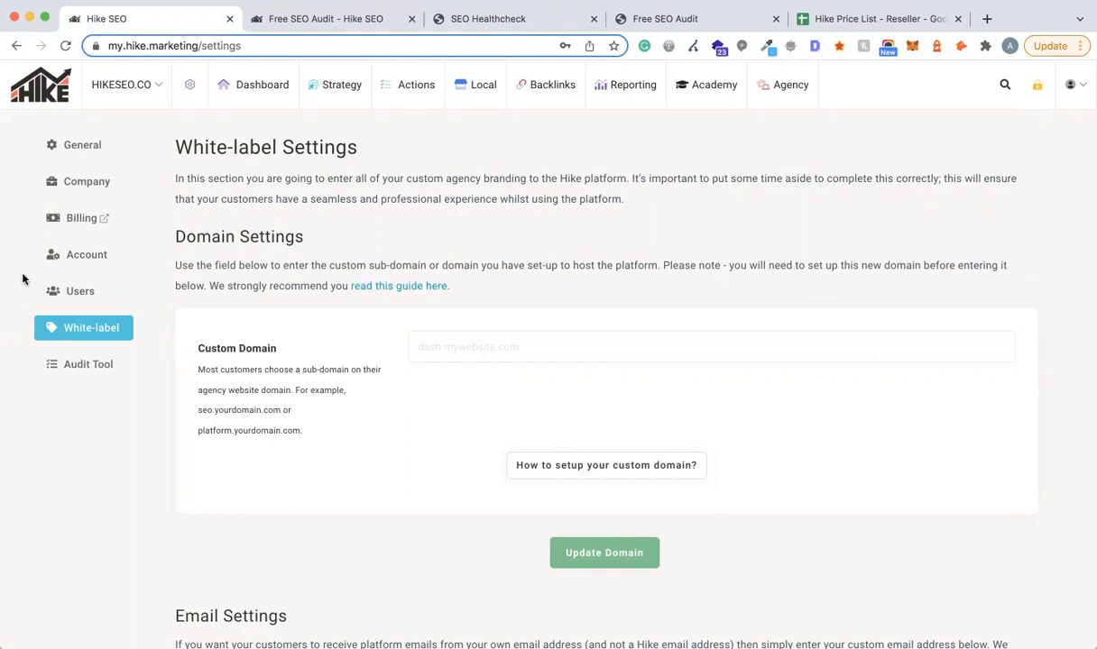
Open the custom domain setup instructions, highlight the A-record IP address 35.176.131.176, and close them.
click(159, 45)
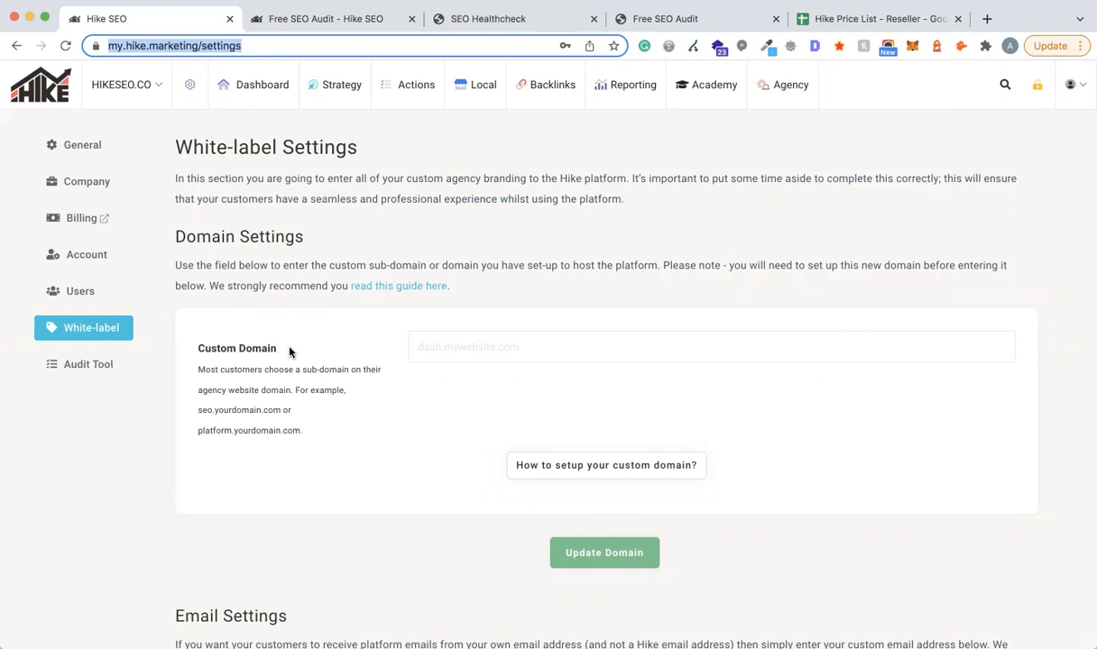
click(434, 355)
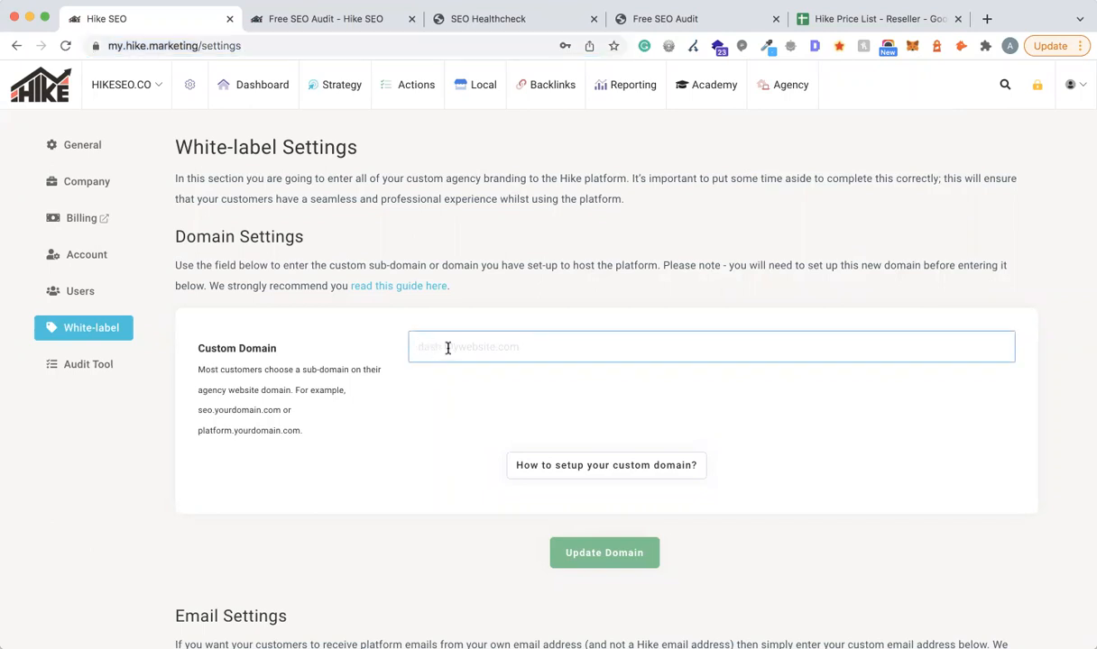
click(606, 466)
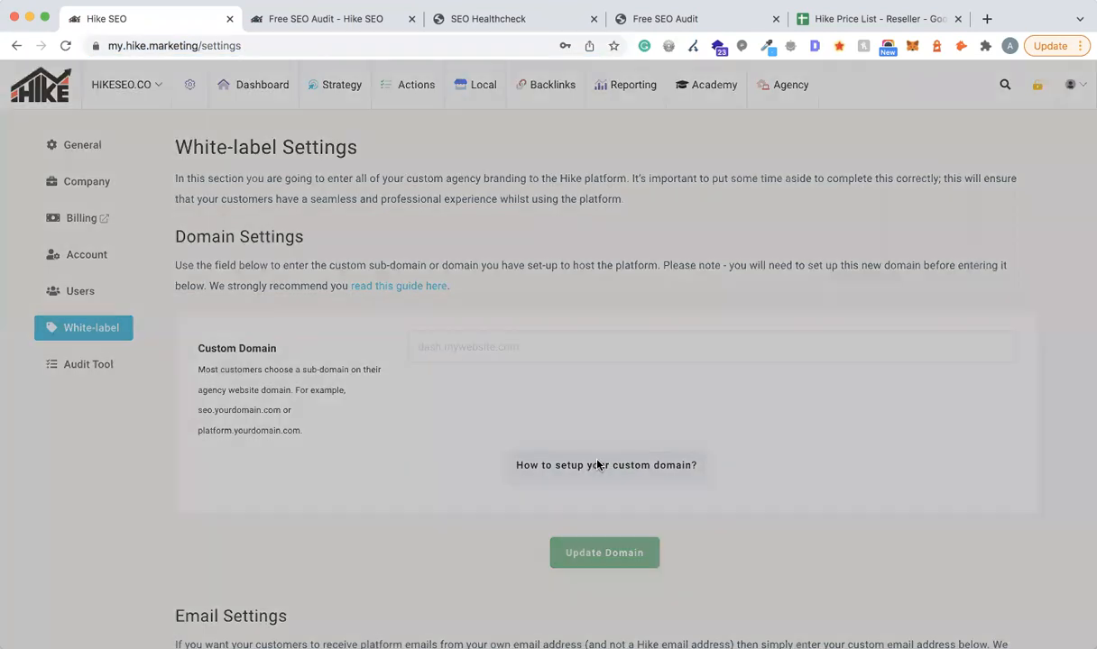
drag(436, 338, 513, 339)
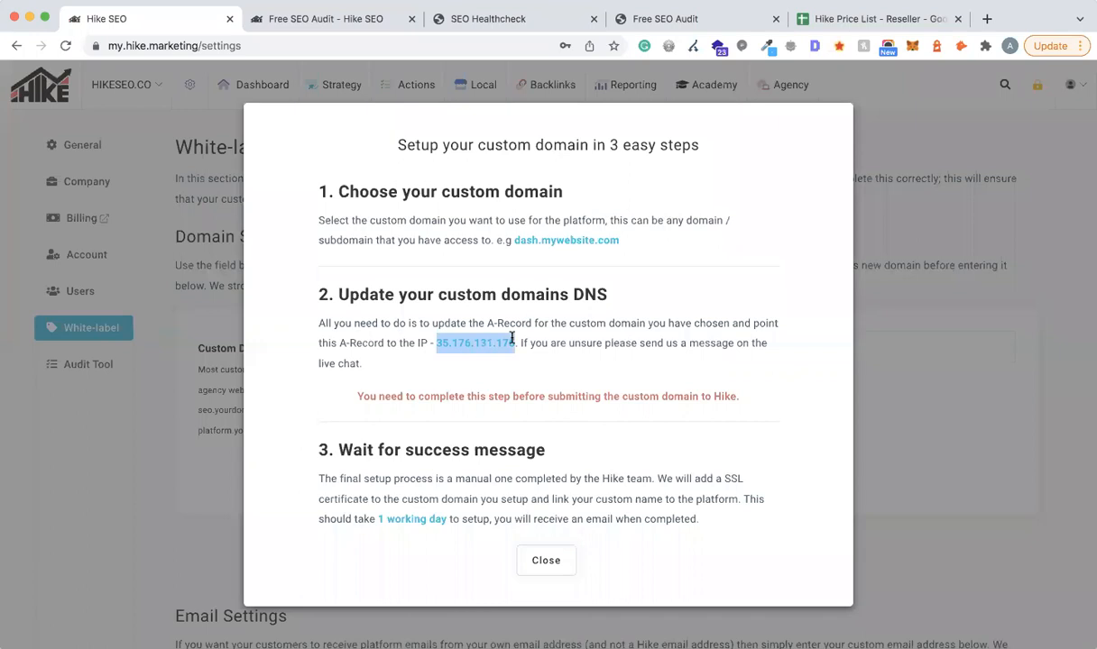
click(954, 284)
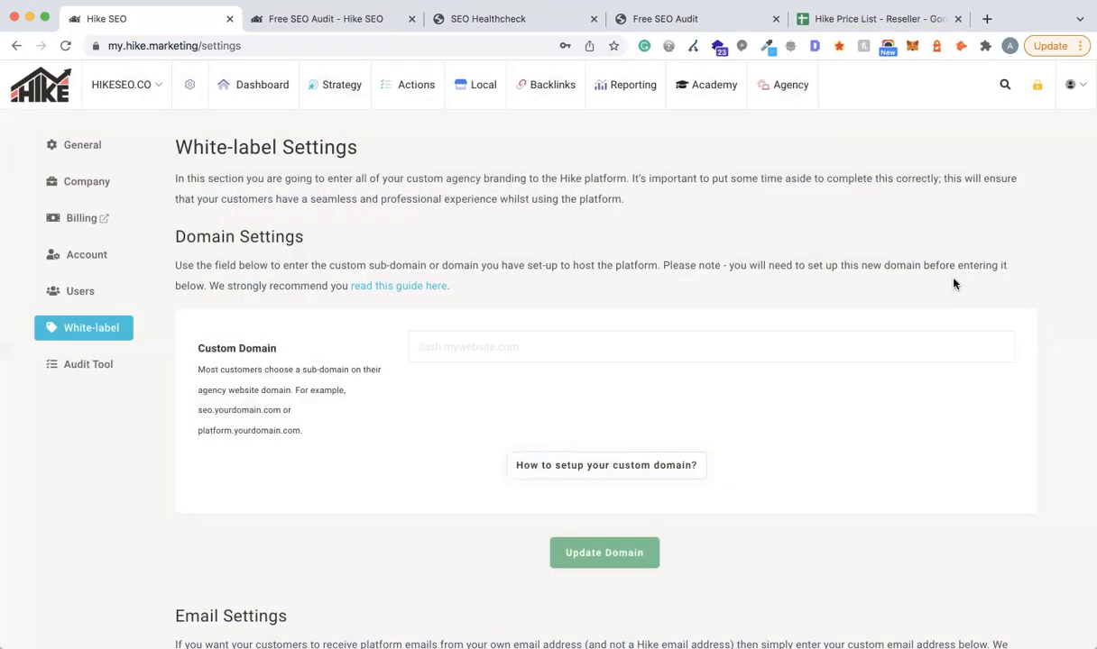
Examine the white-label Email Settings, logo and image uploads, and Branding Settings through the Custom CSS field.
scroll(818, 498, down, 5)
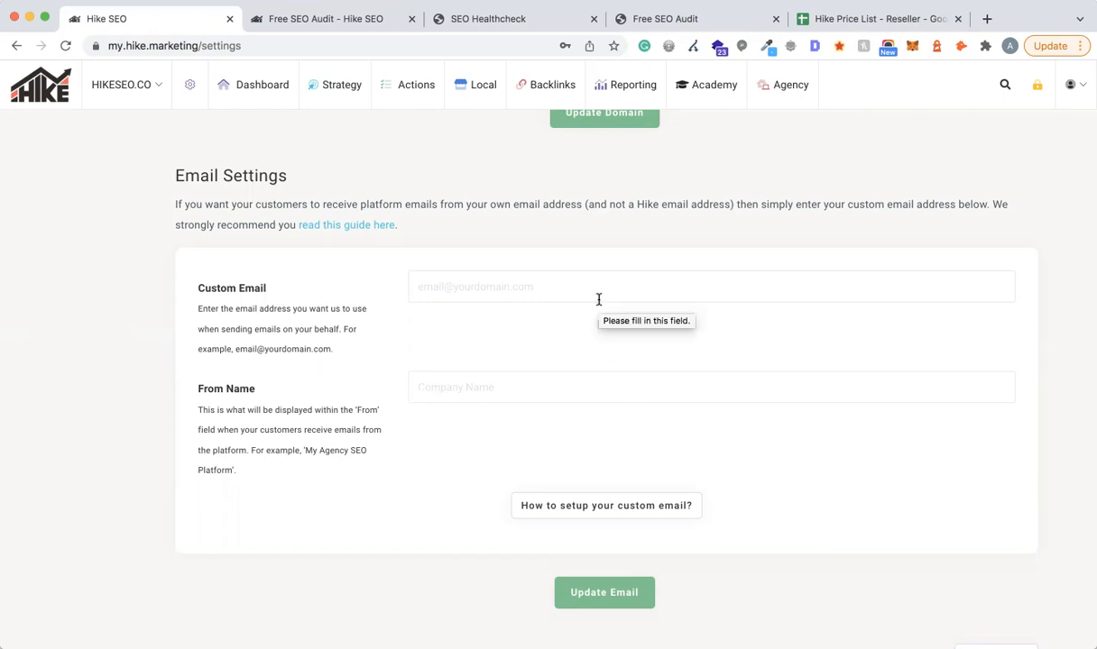
scroll(747, 353, down, 10)
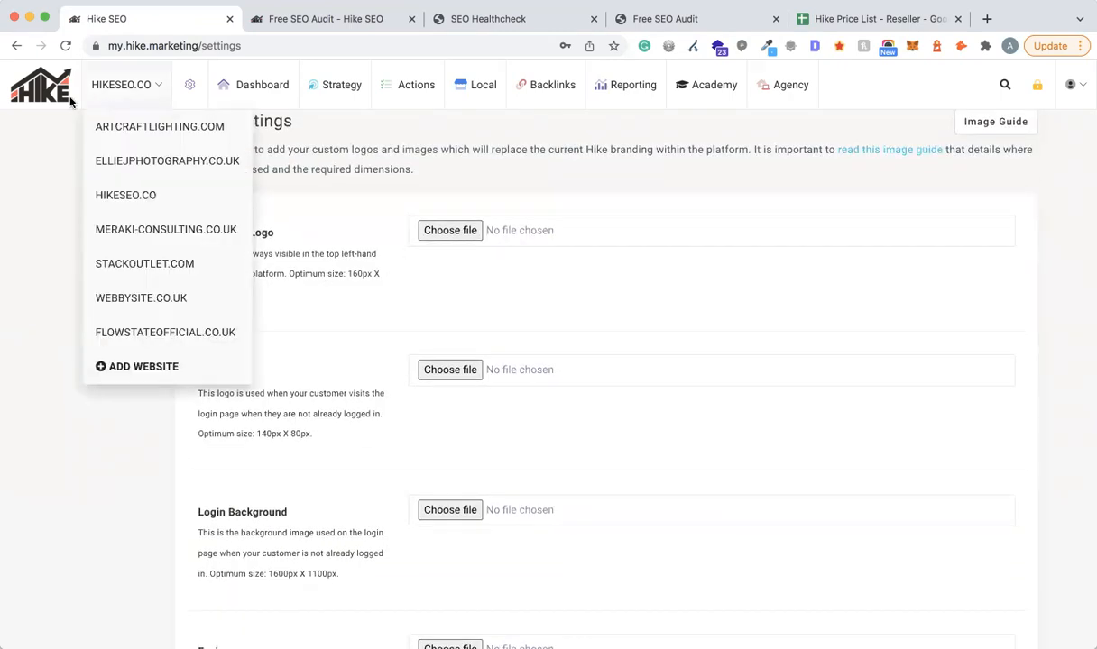
scroll(161, 391, down, 1)
scroll(433, 446, down, 10)
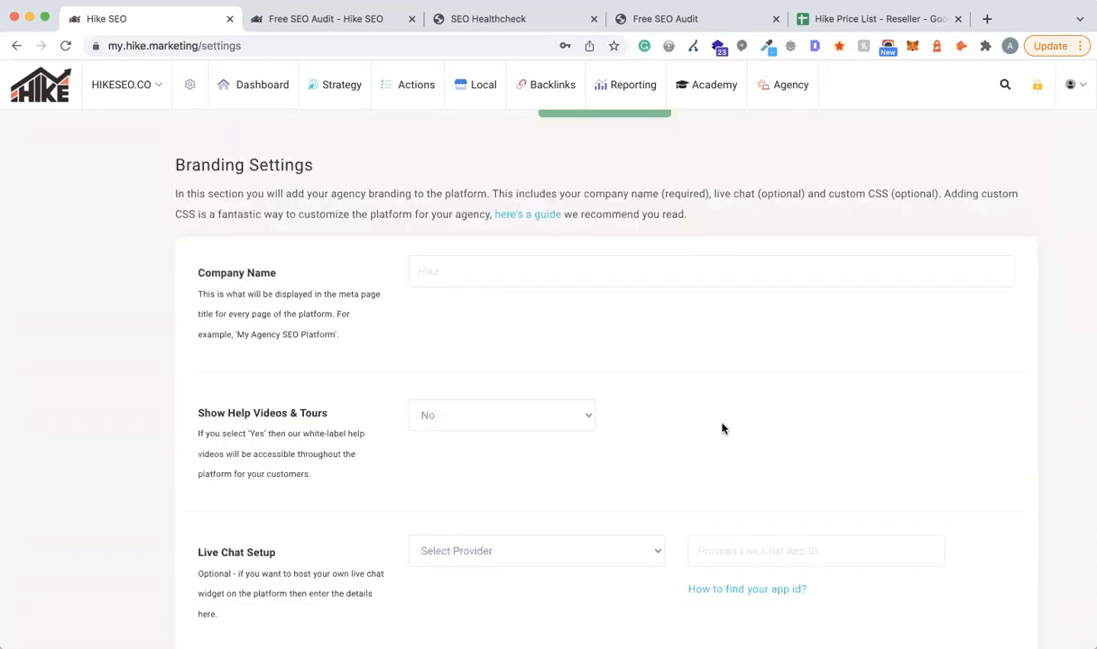
scroll(718, 446, down, 3)
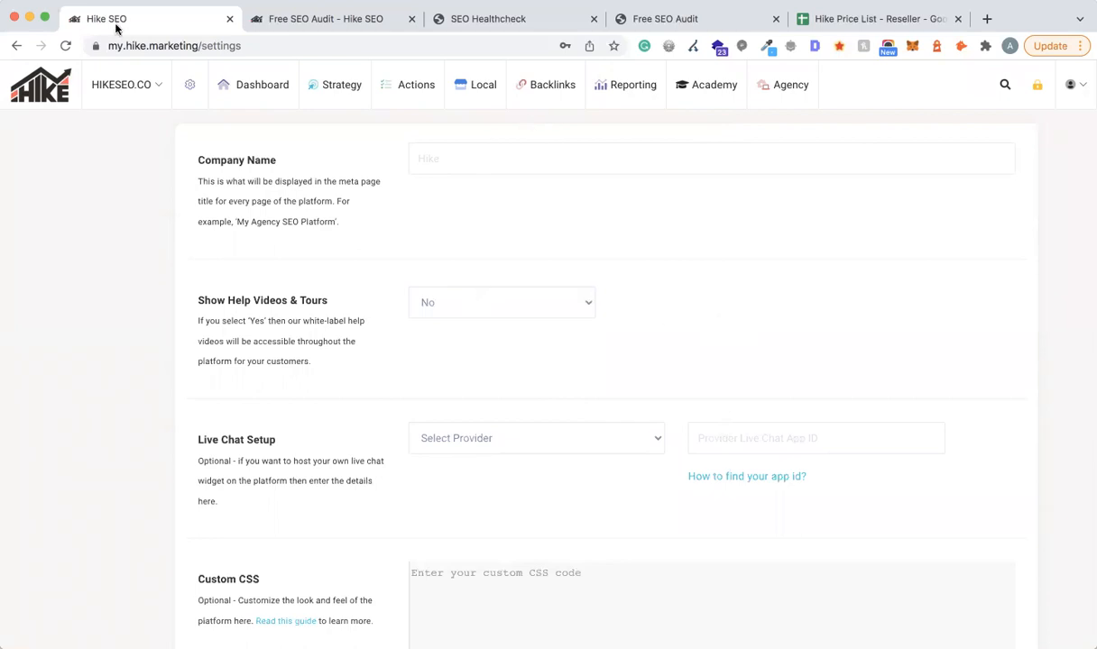
scroll(662, 388, down, 3)
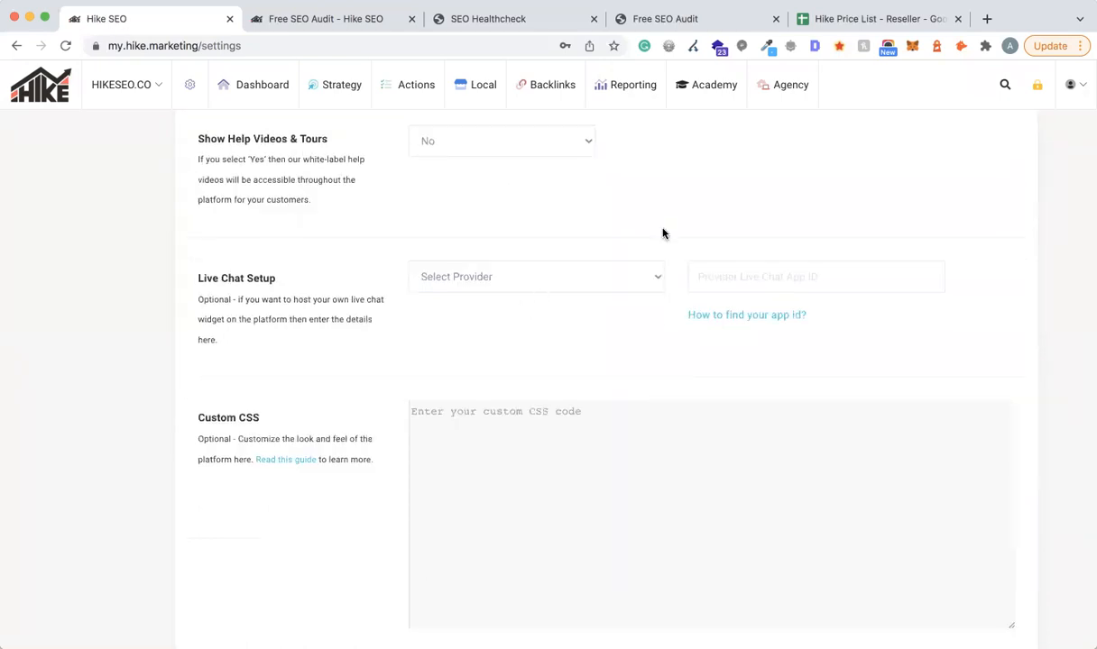
scroll(484, 417, down, 2)
Examine the Price Settings, Up-sell Products and Cancel White-label sections, and return to the start of the White-label Settings.
scroll(261, 417, down, 6)
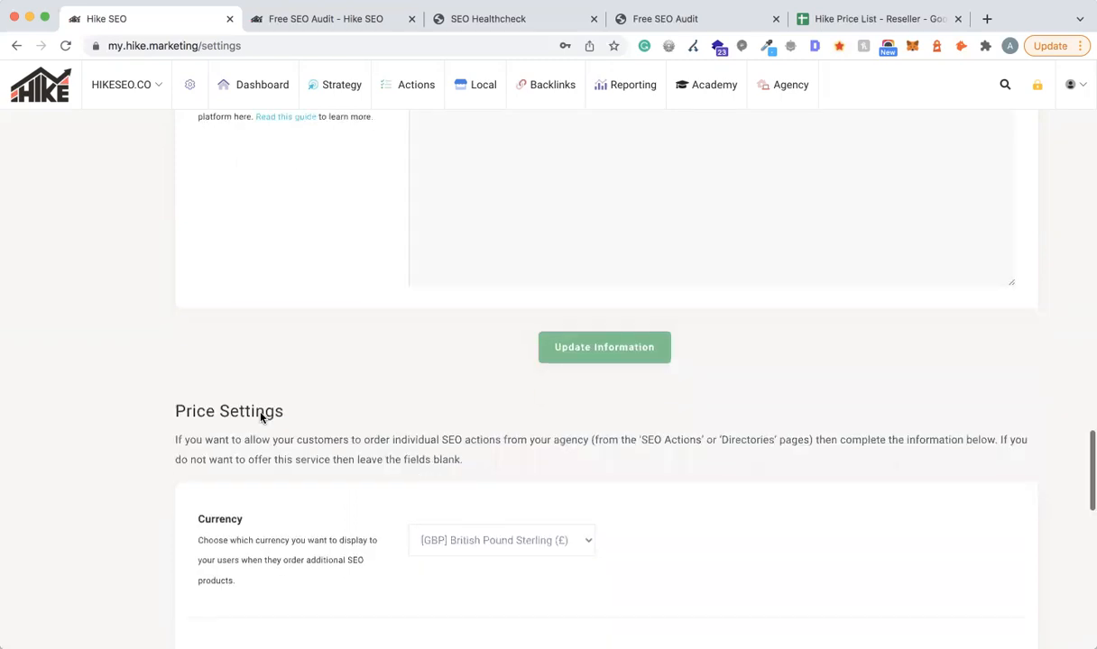
scroll(260, 413, down, 1)
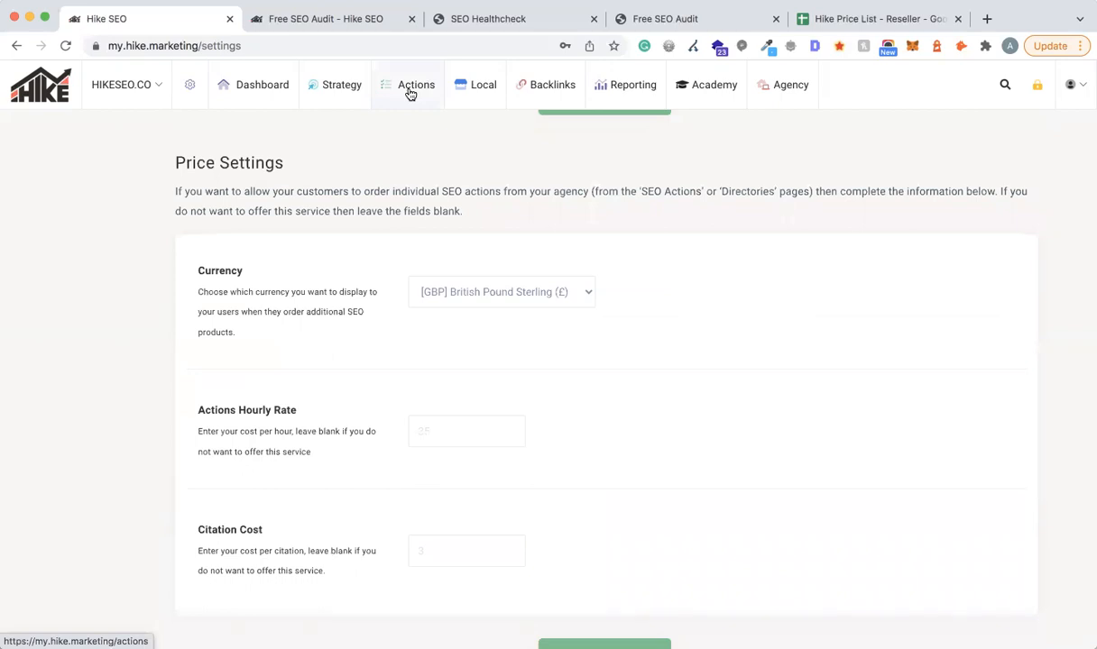
scroll(635, 233, down, 1)
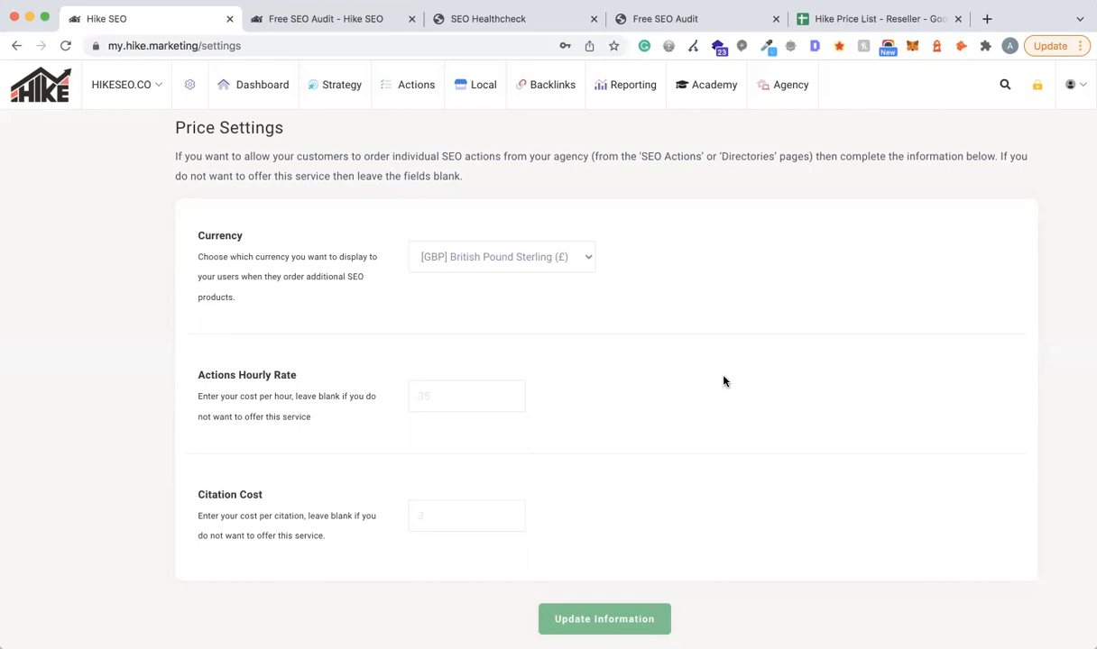
scroll(724, 382, down, 6)
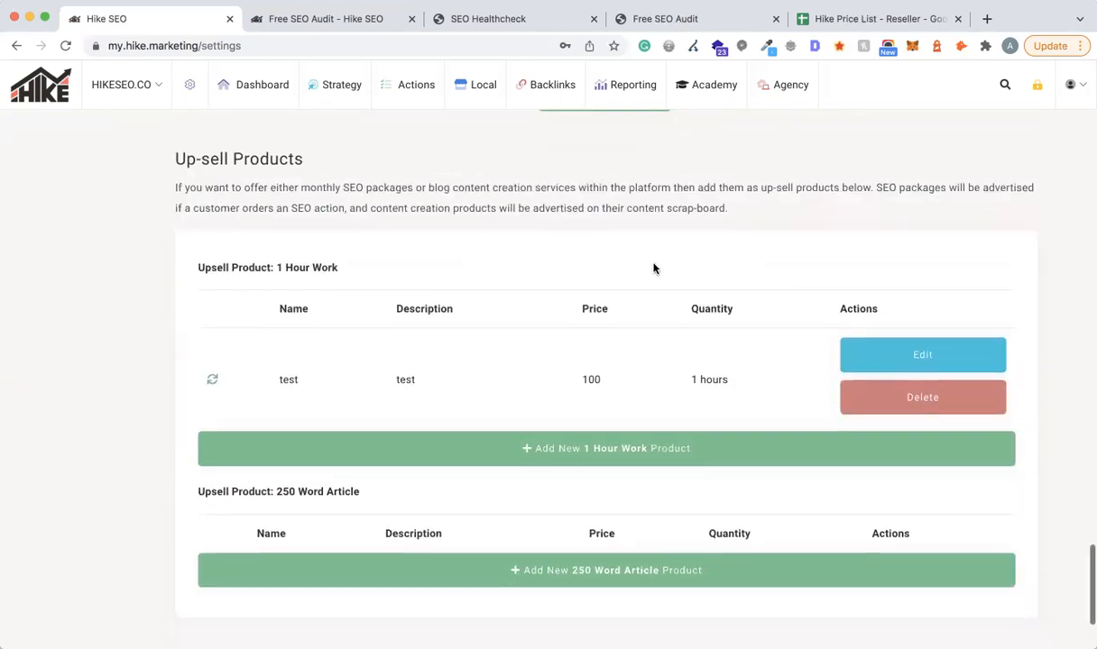
scroll(467, 277, down, 3)
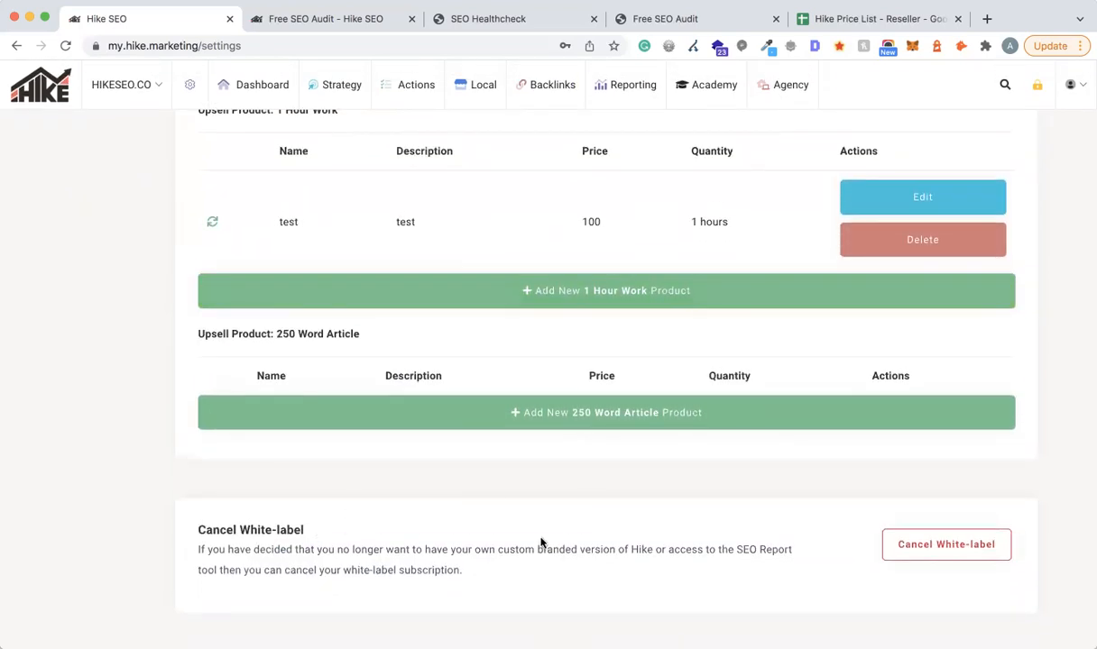
scroll(541, 542, up, 20)
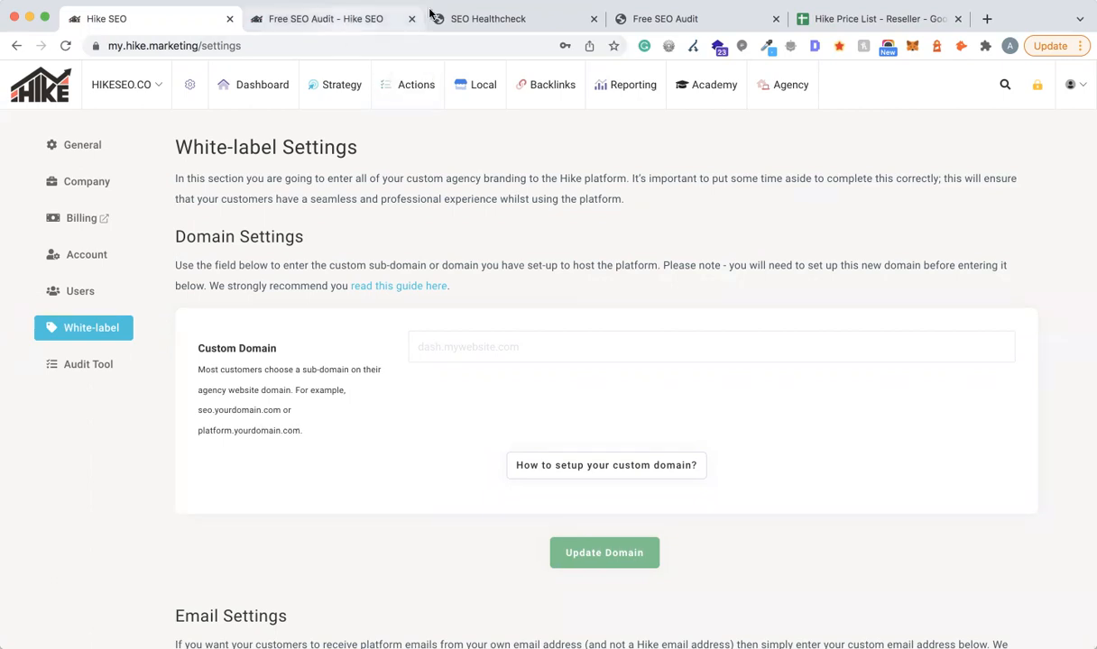
Look back through the woodhallmortgages.co.uk SEO Healthcheck report around its Page Speed section, and return to the White-label Settings.
click(488, 19)
scroll(460, 306, up, 15)
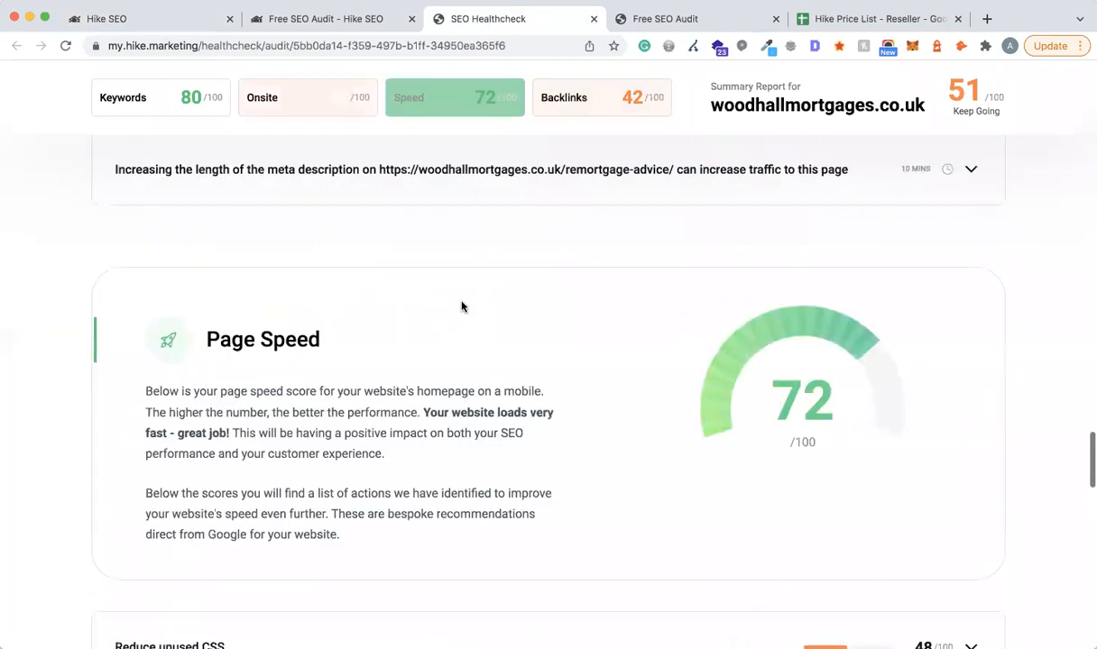
click(144, 22)
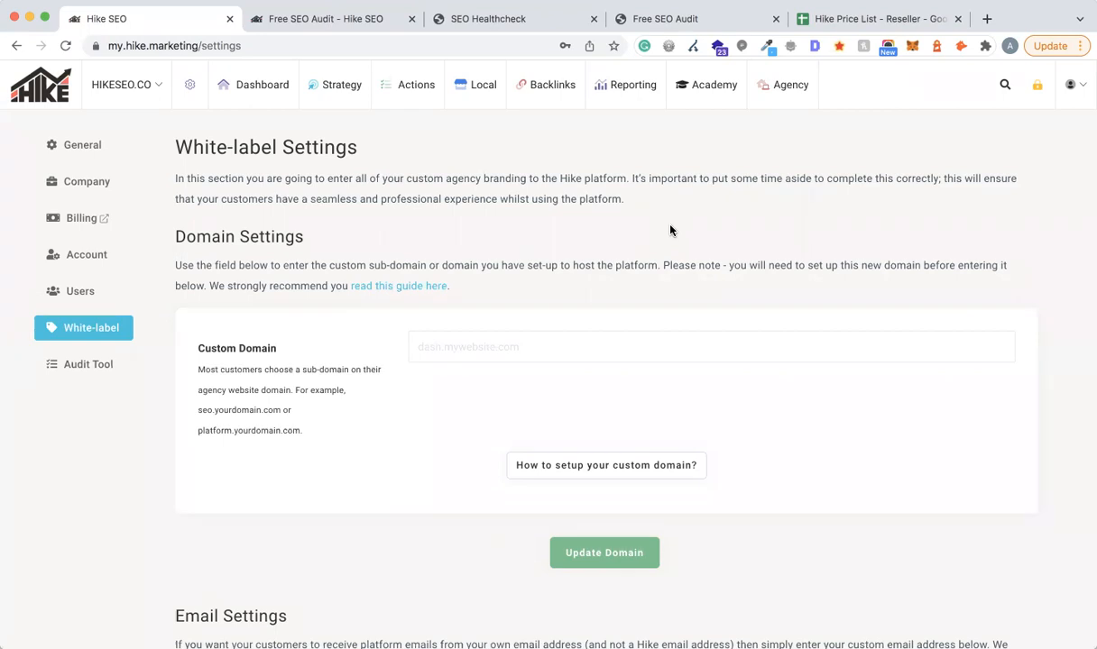
Open the Report Builder and show the list of Hike's report templates.
mouse_move(629, 83)
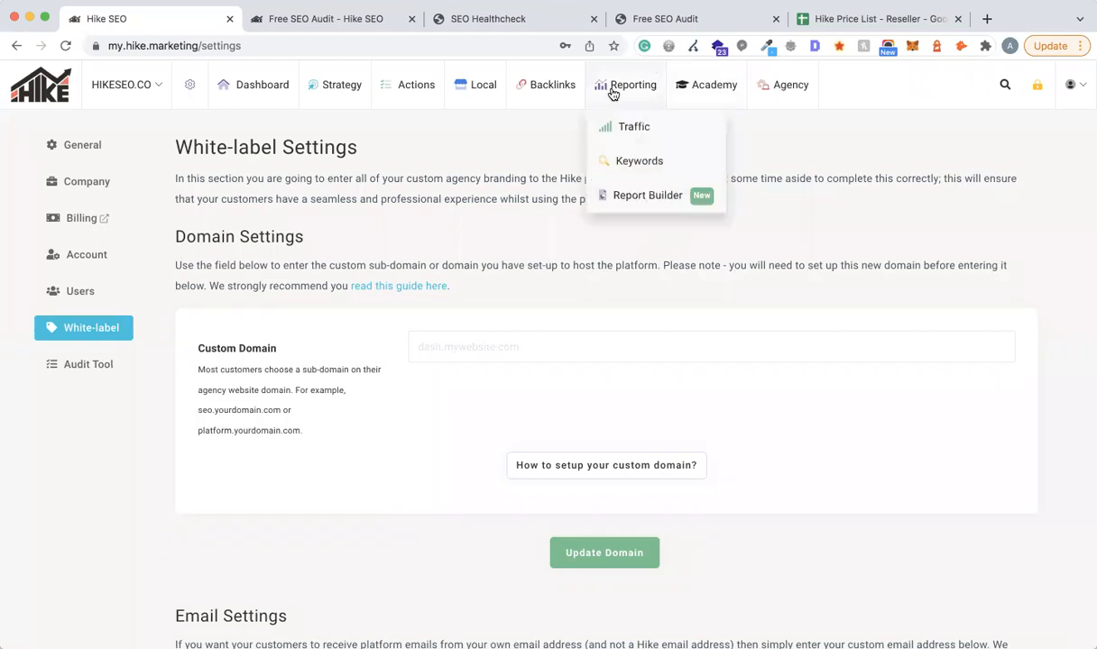
mouse_move(496, 82)
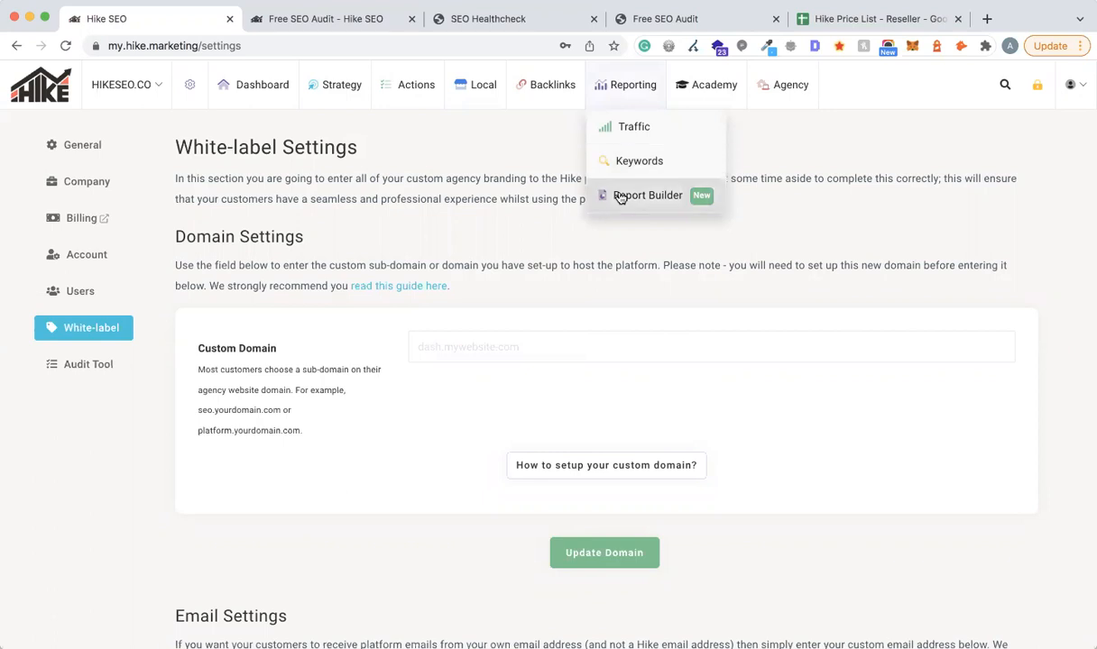
click(621, 196)
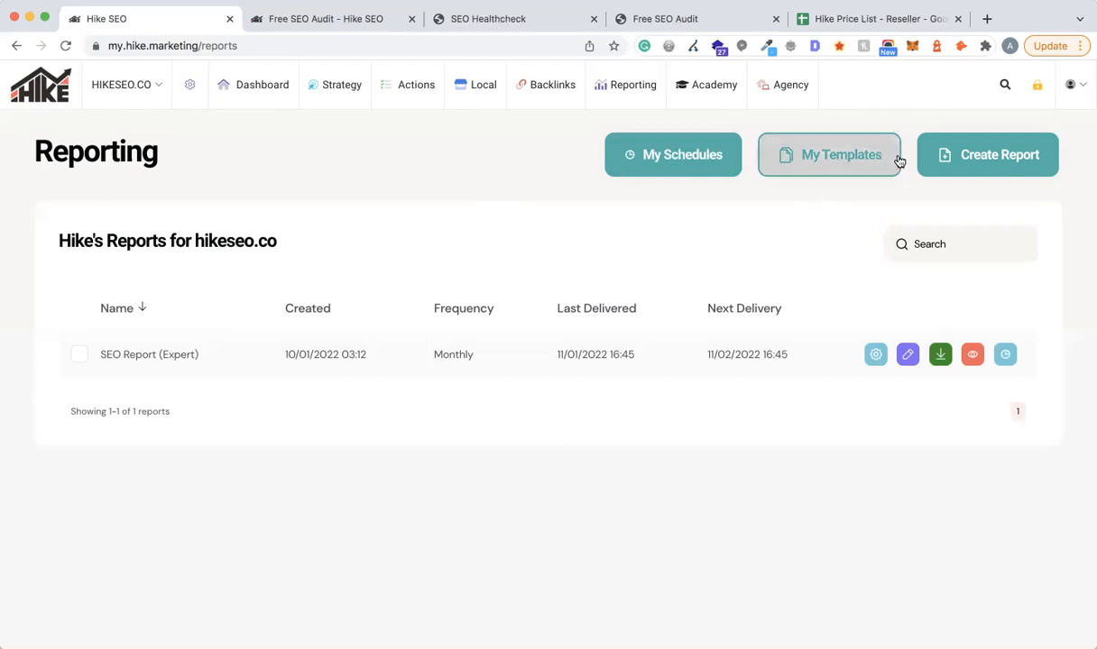
click(791, 156)
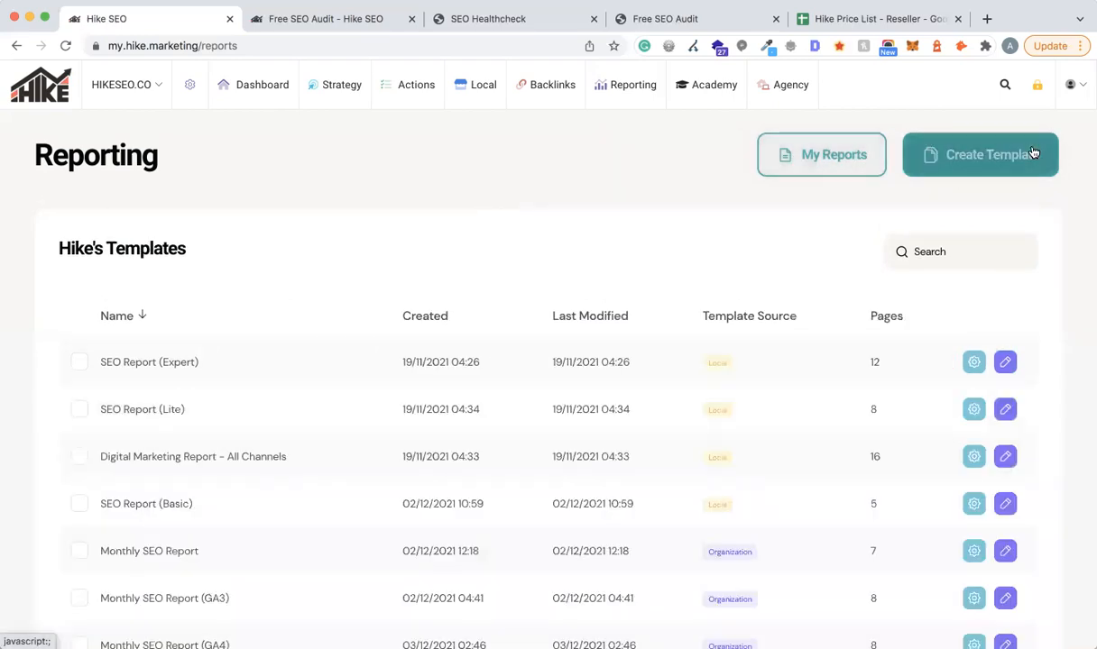
Start a new template by cloning the existing SEO Report (Expert) report, and close the dialog without creating it.
click(975, 154)
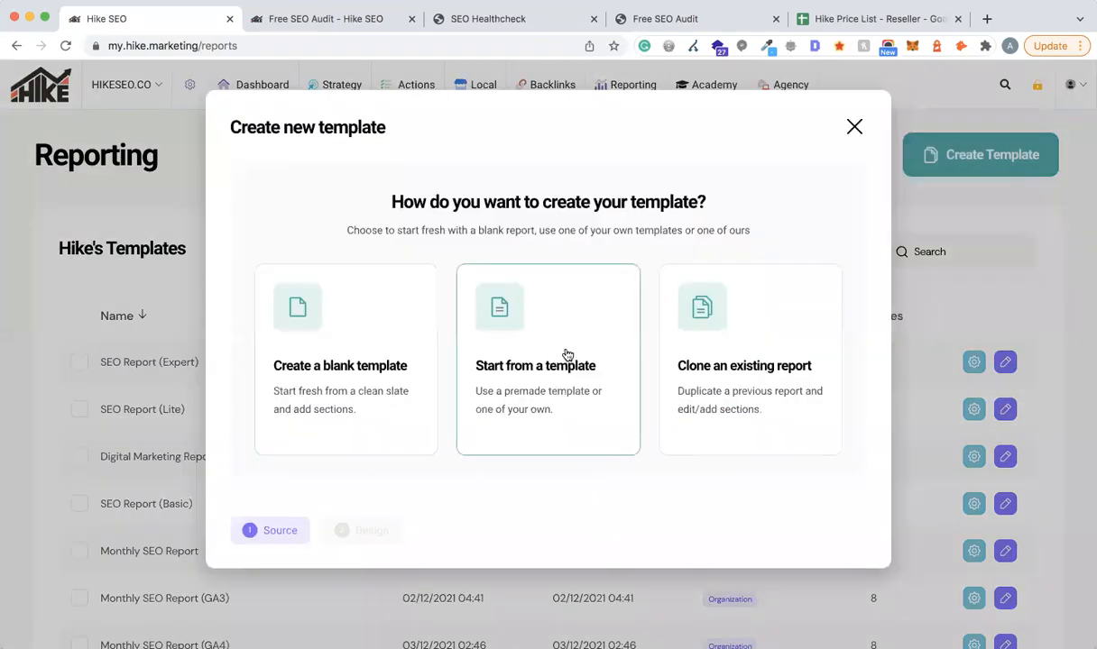
click(719, 353)
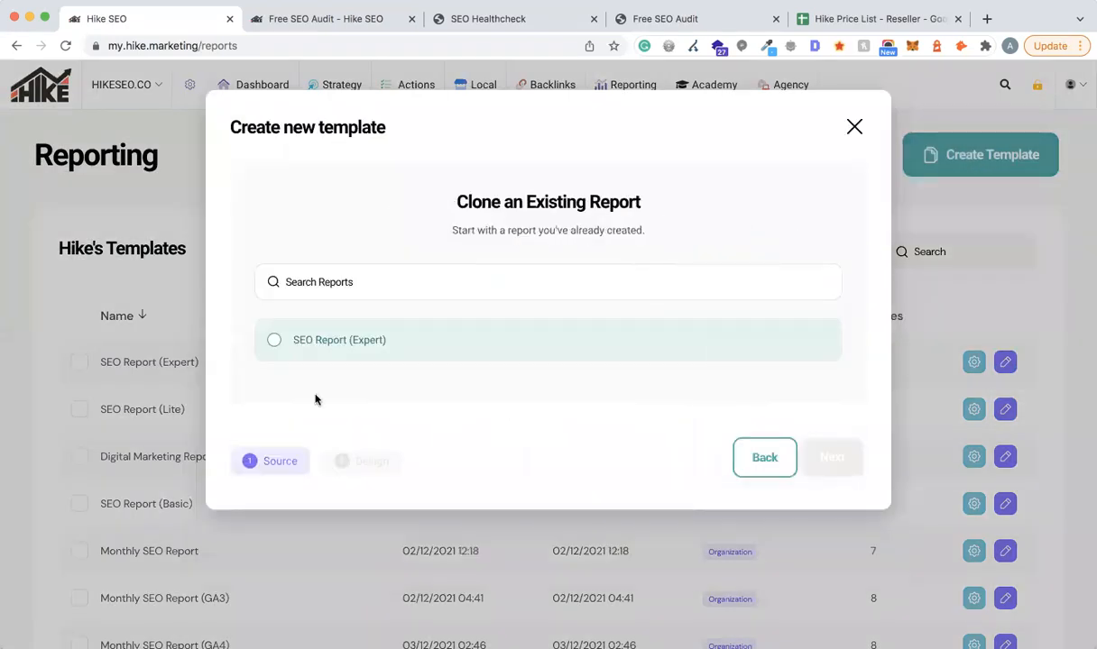
click(275, 343)
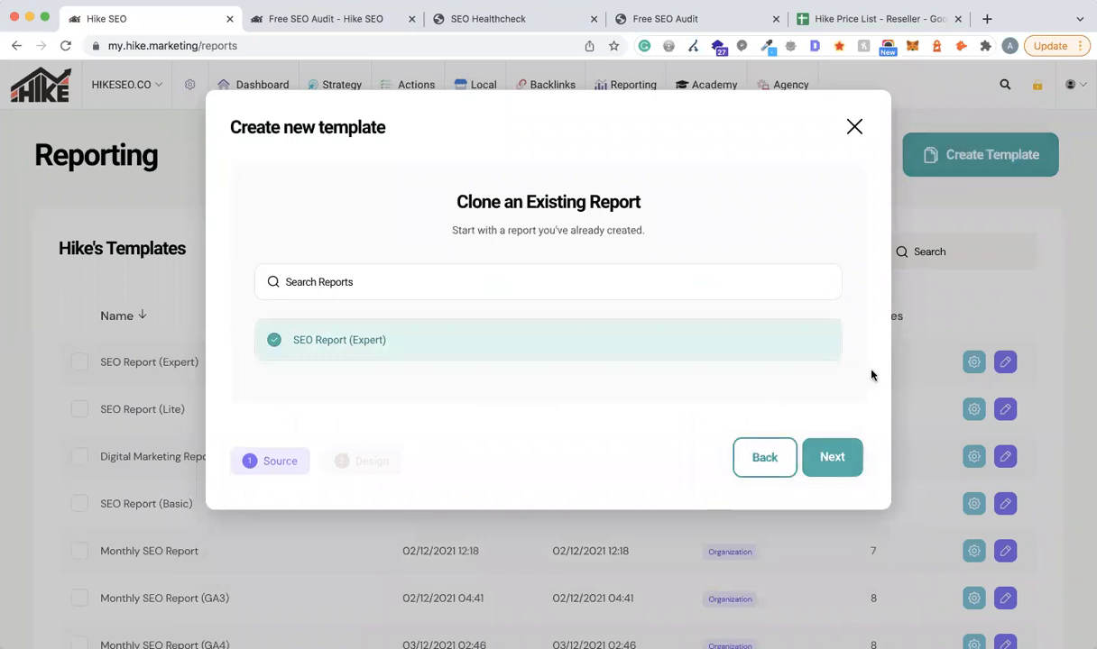
click(853, 129)
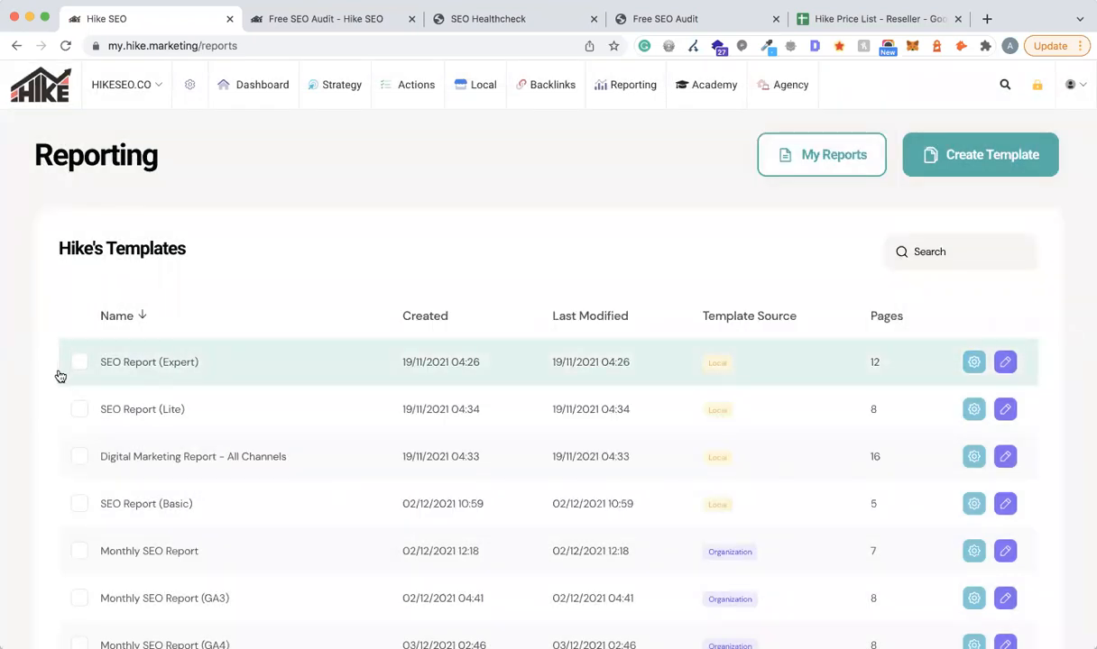
Try Organisation as the Template Scope in the SEO Report (Expert) template settings, review the scope options, and cancel the edit.
click(973, 363)
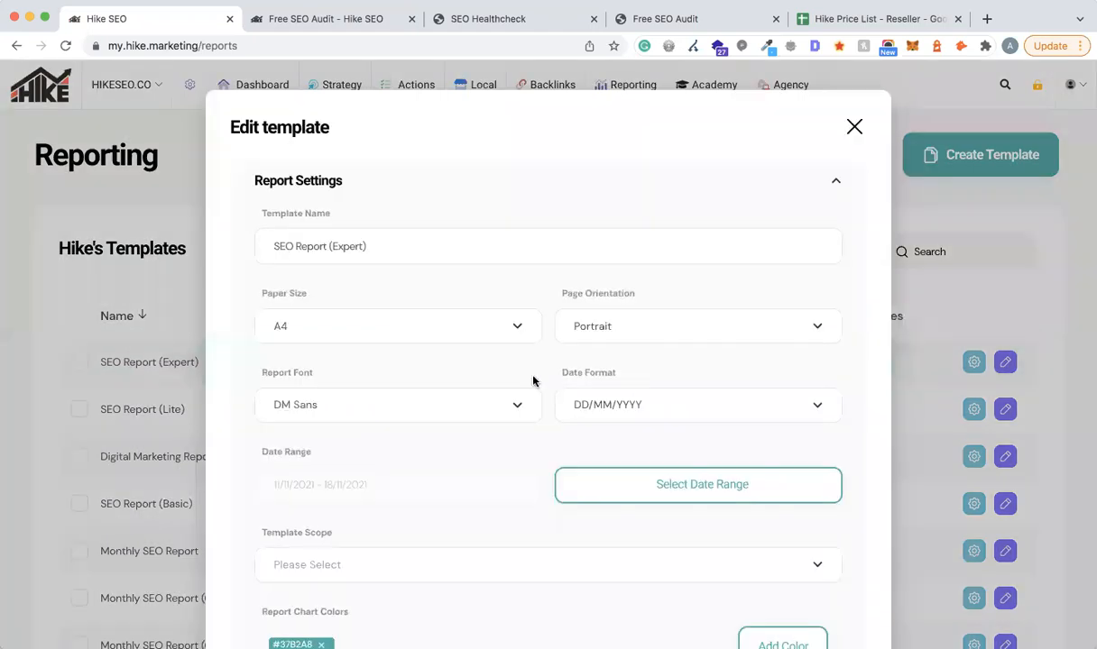
scroll(532, 381, down, 4)
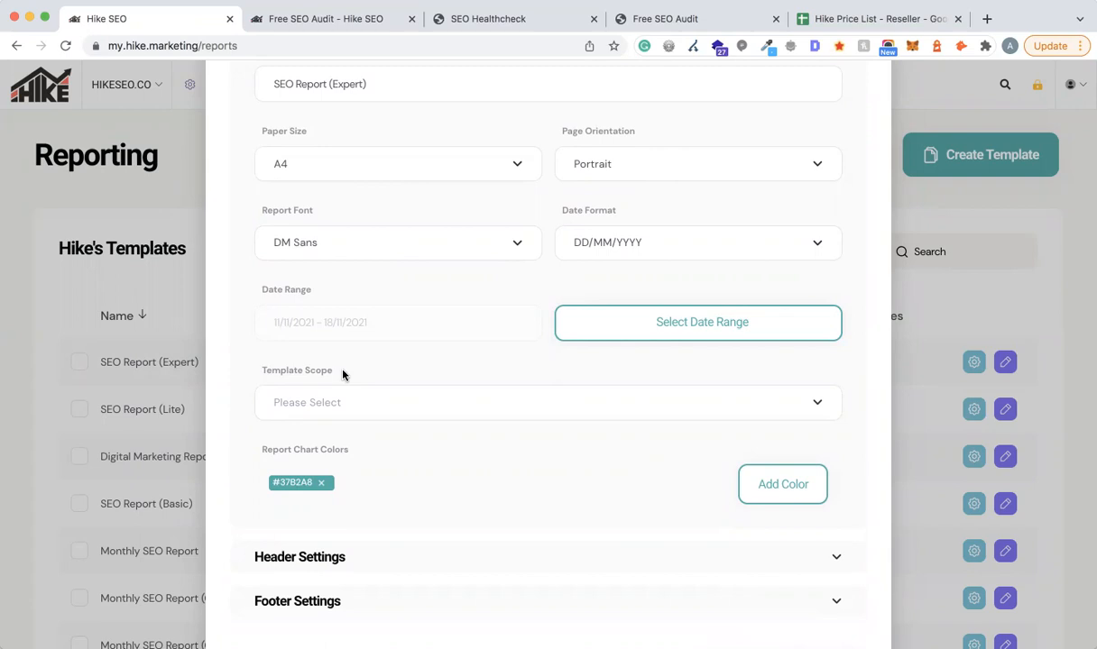
click(363, 398)
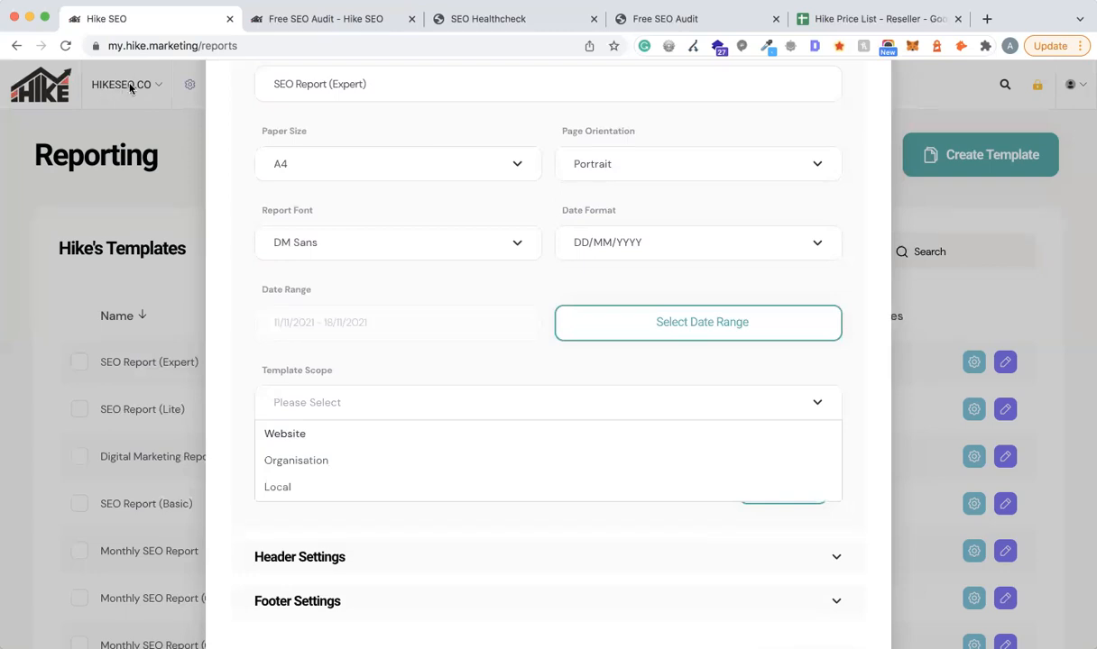
click(317, 461)
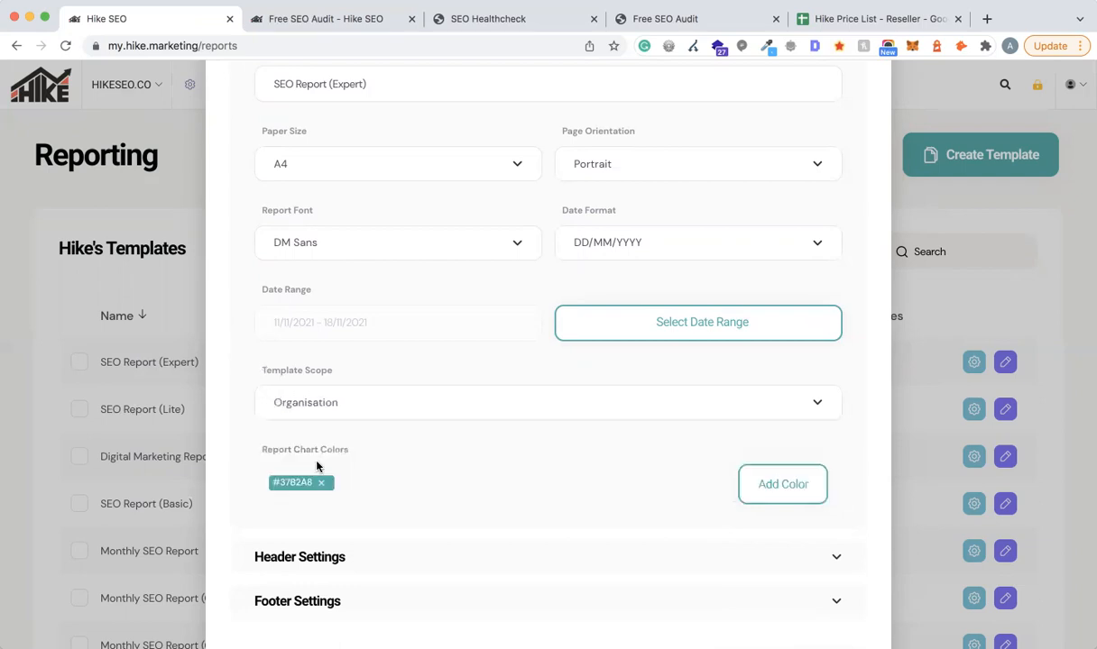
scroll(318, 461, up, 1)
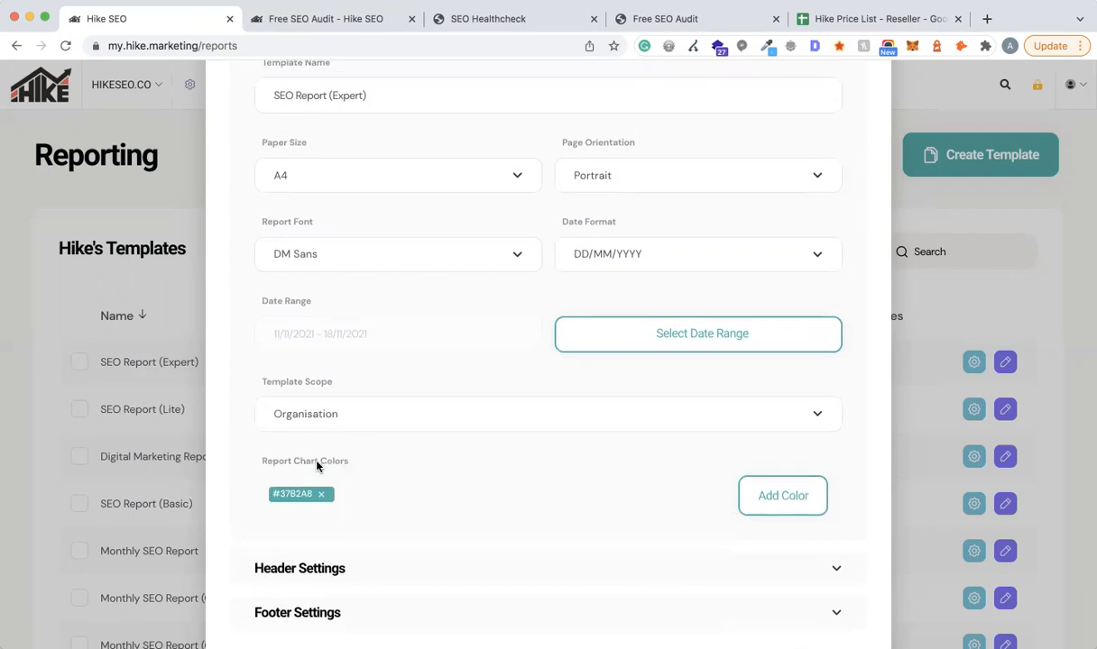
scroll(477, 277, down, 3)
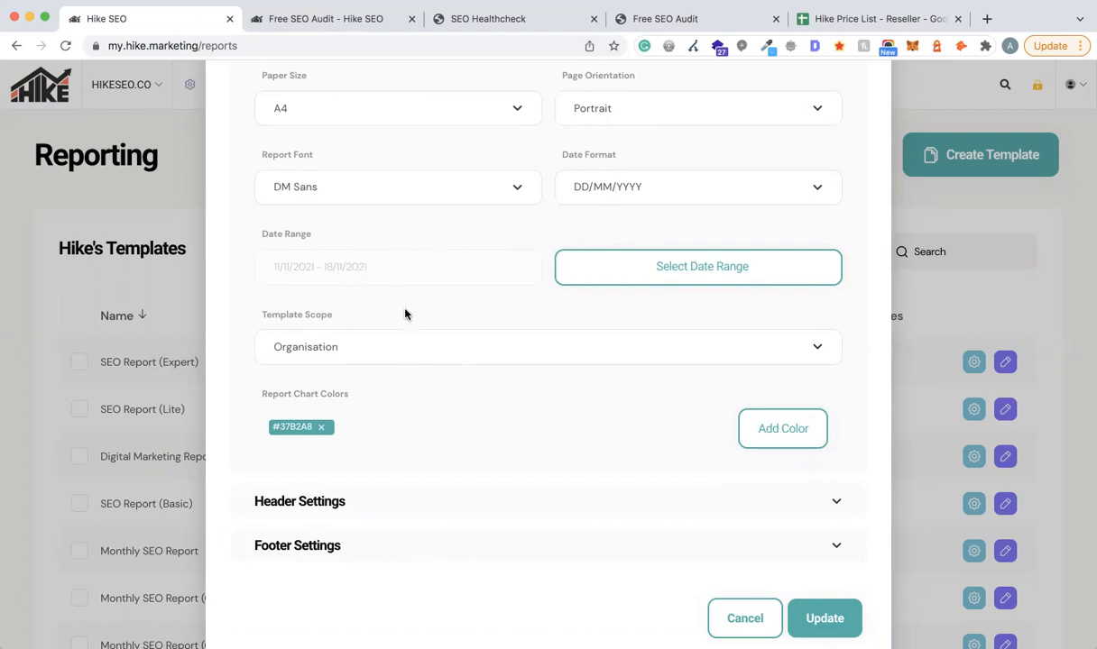
click(331, 341)
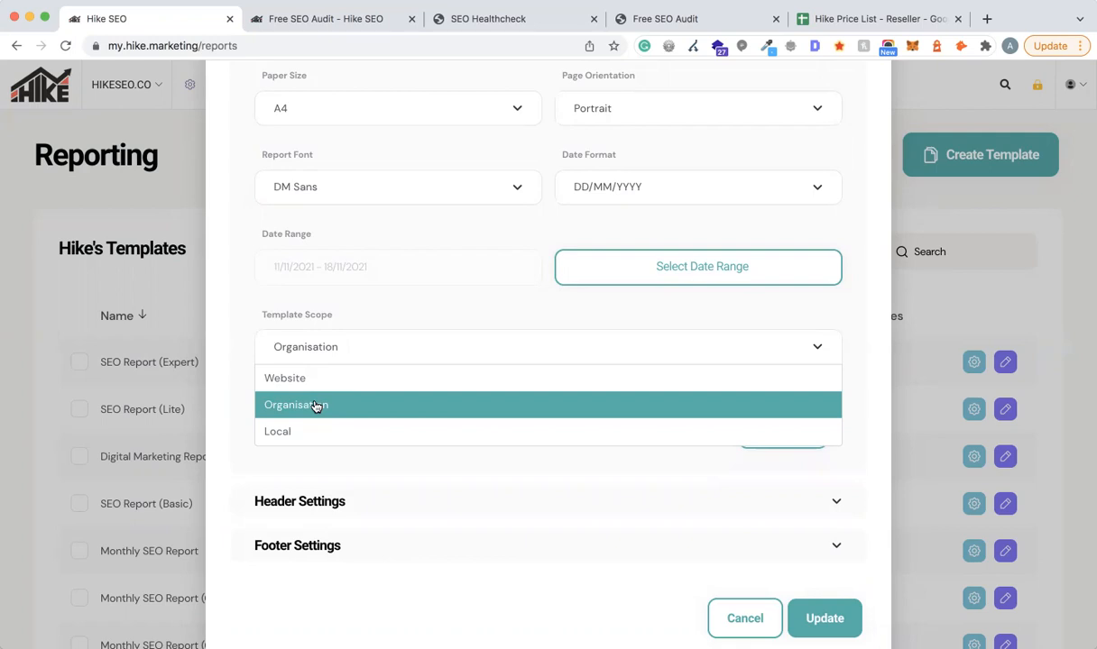
click(844, 319)
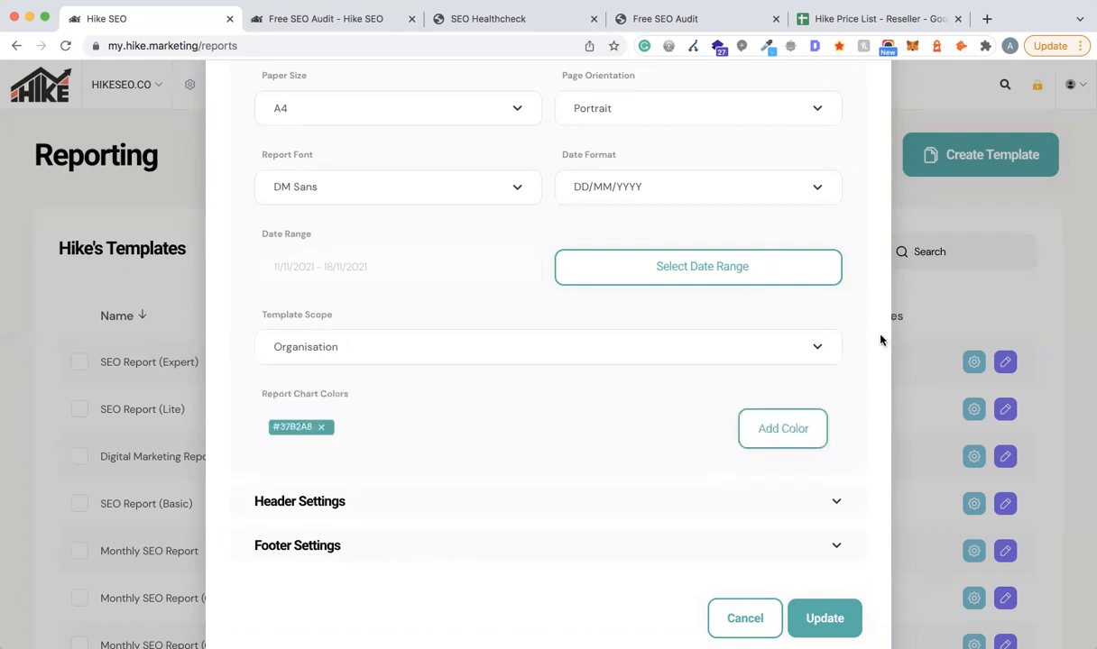
click(745, 616)
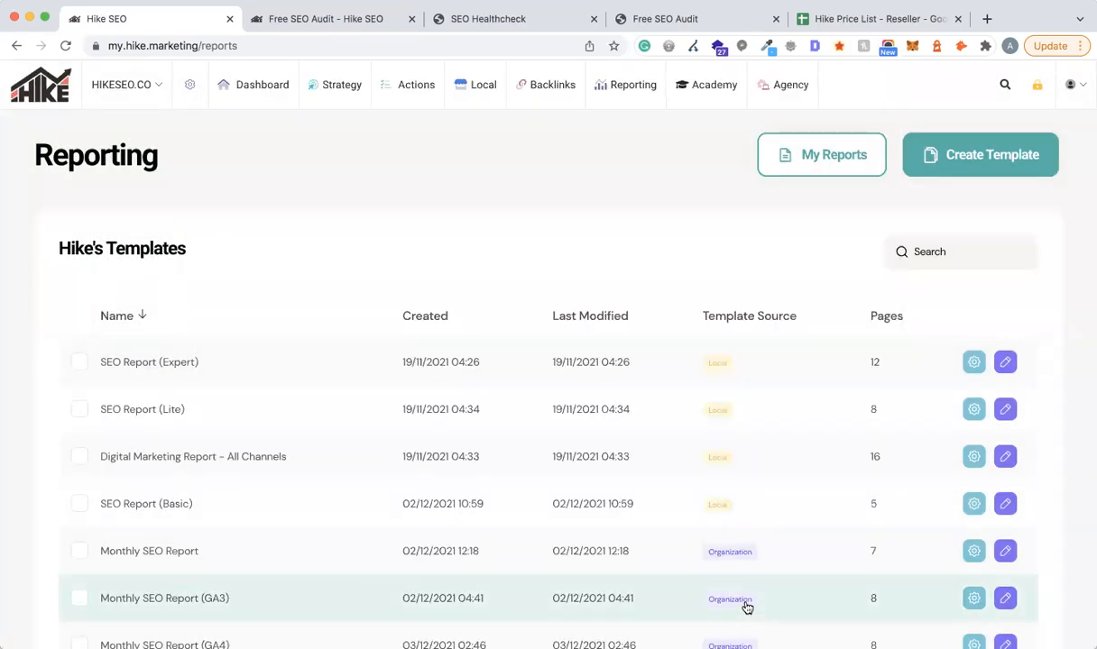
Look through the reports and report schedules for hikeseo.co, and return to the list of reports.
click(848, 153)
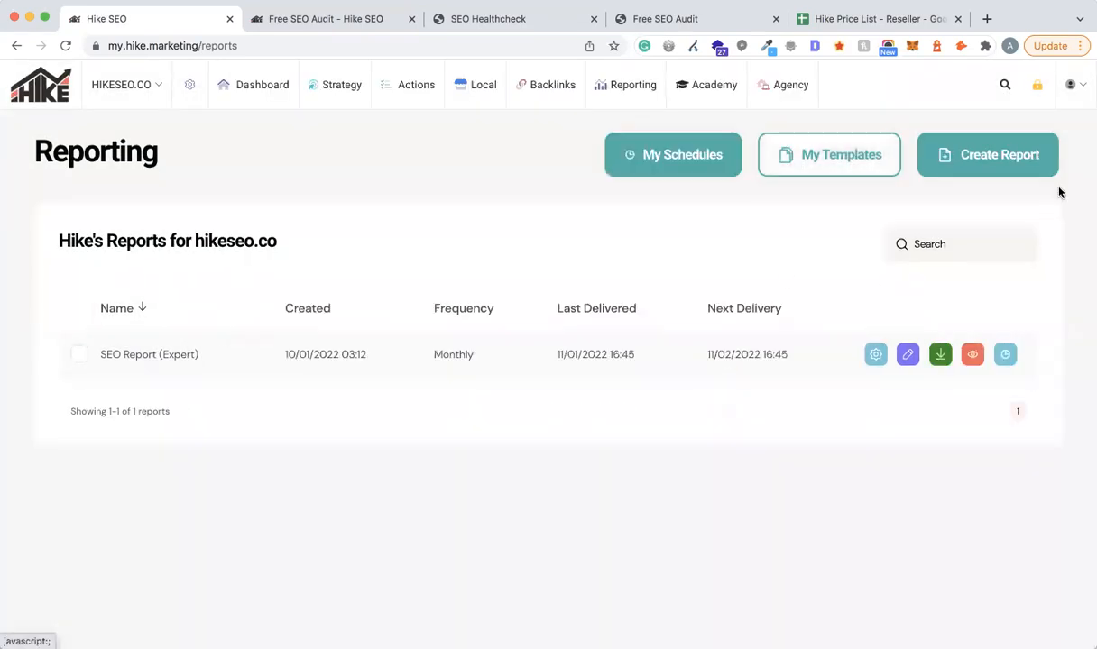
click(679, 153)
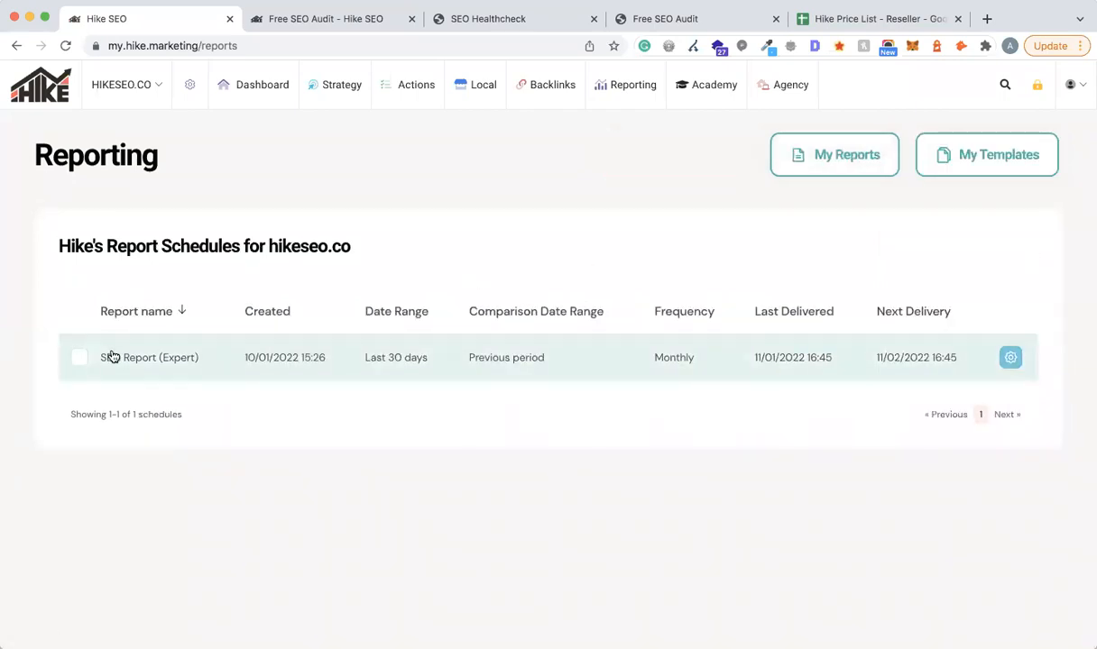
click(823, 173)
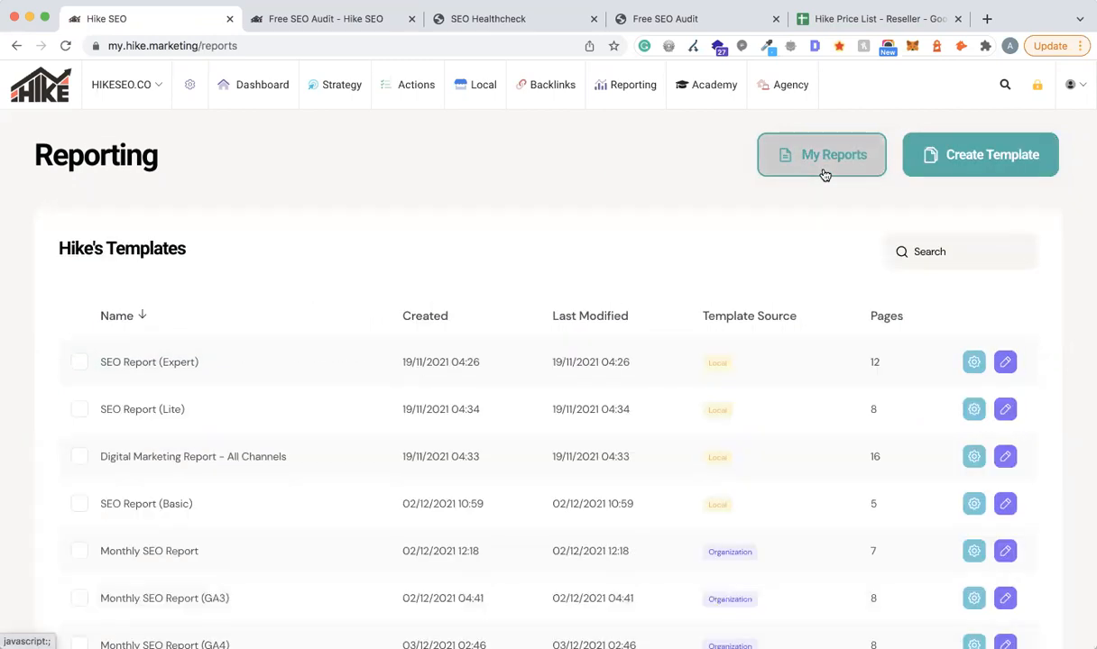
click(823, 173)
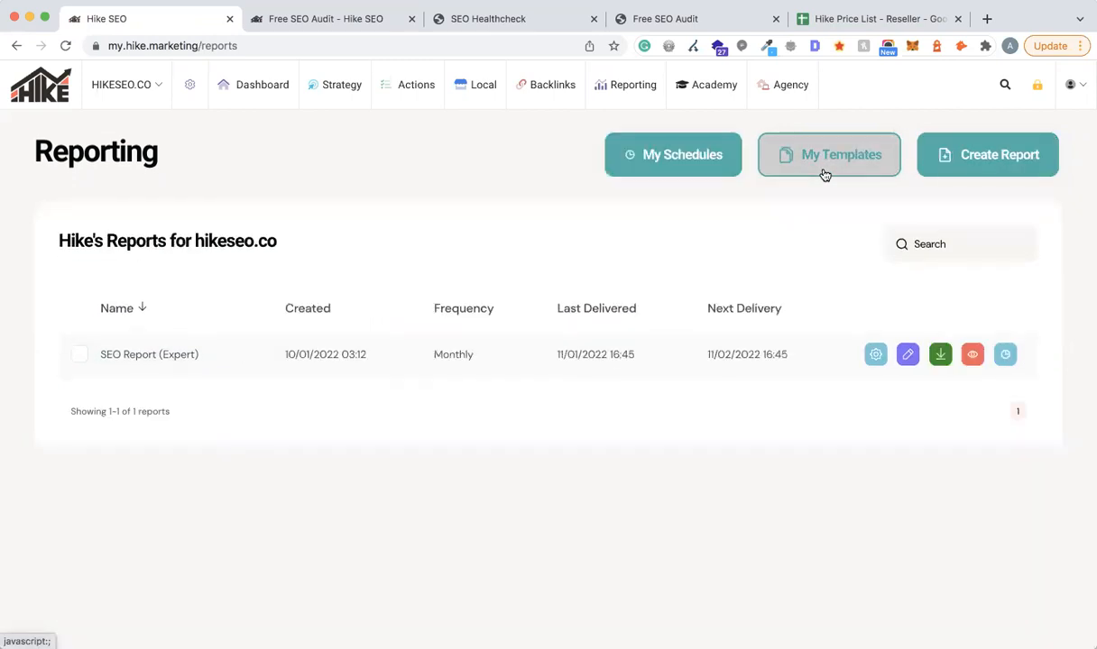
Open the SEO Report (Expert) delivery schedule, try a one-time delivery sent immediately, and switch the frequency back to Monthly.
click(1009, 360)
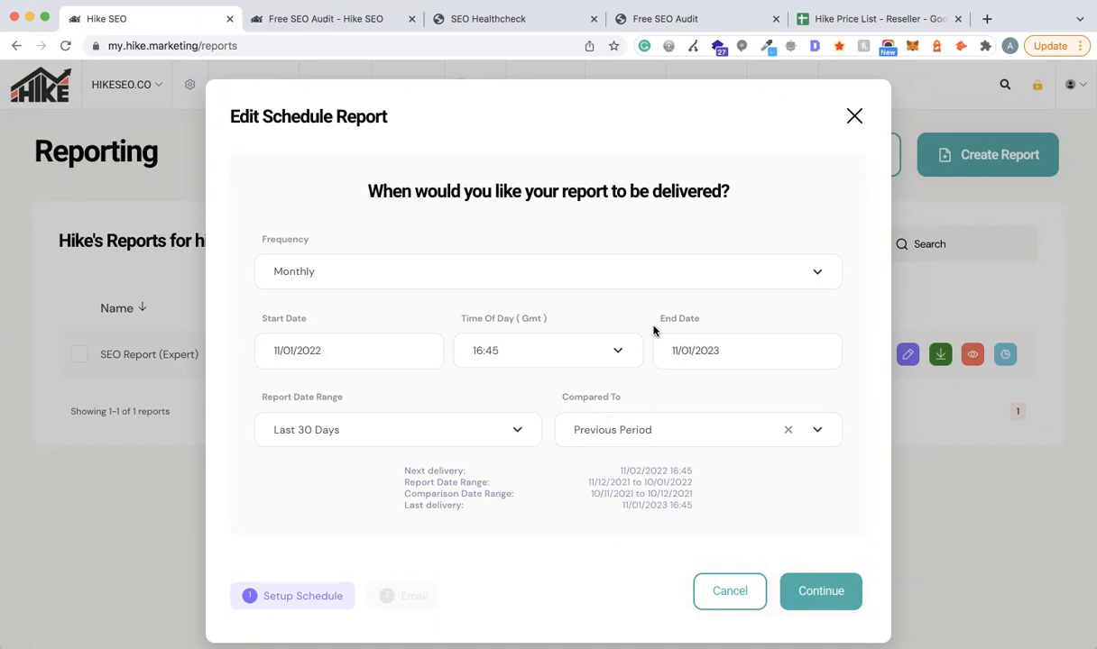
click(447, 269)
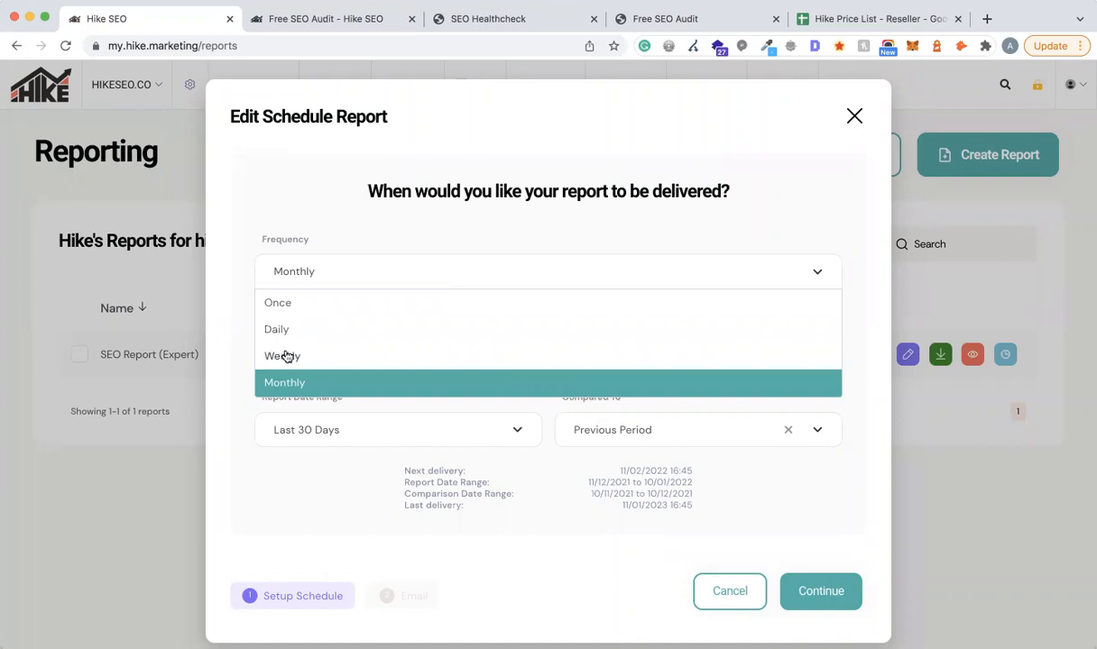
click(277, 304)
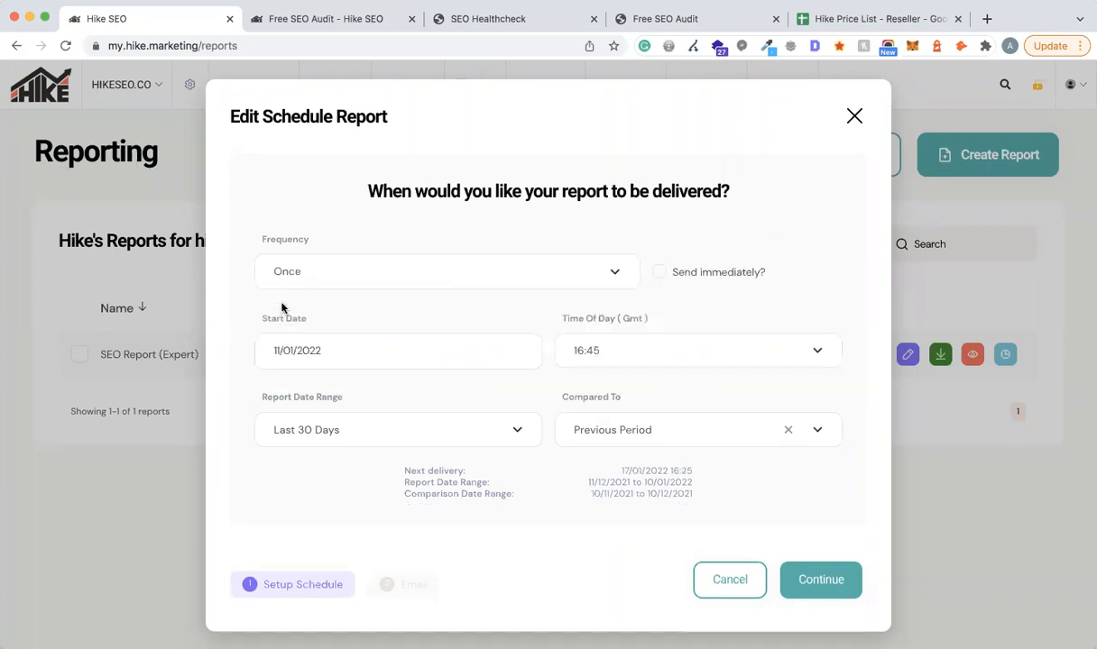
click(661, 273)
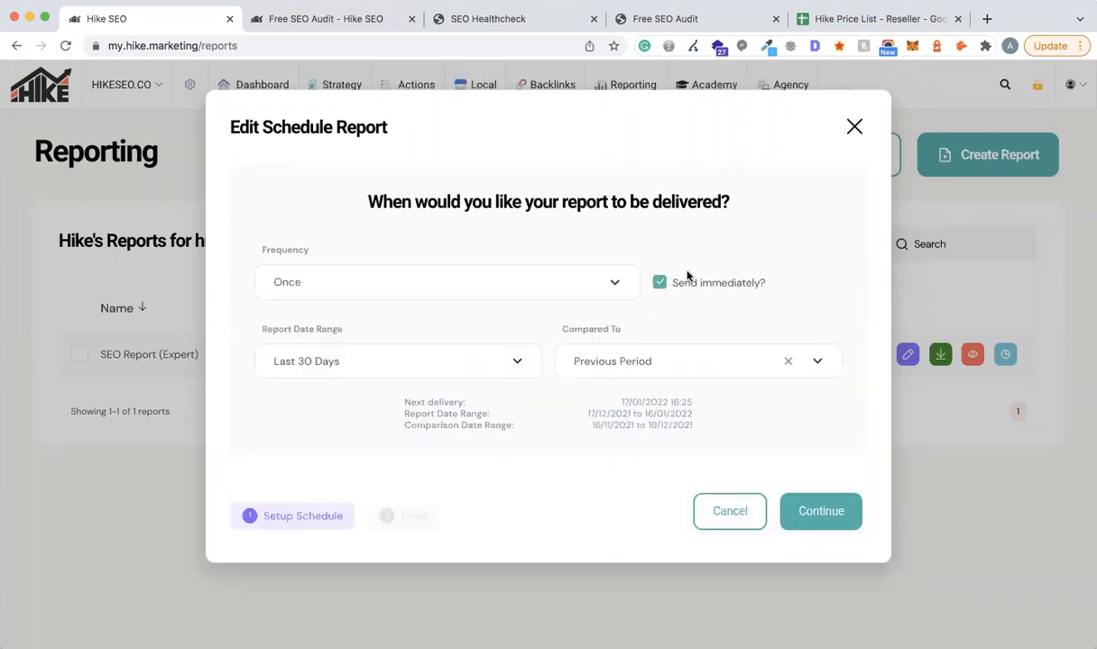
click(660, 283)
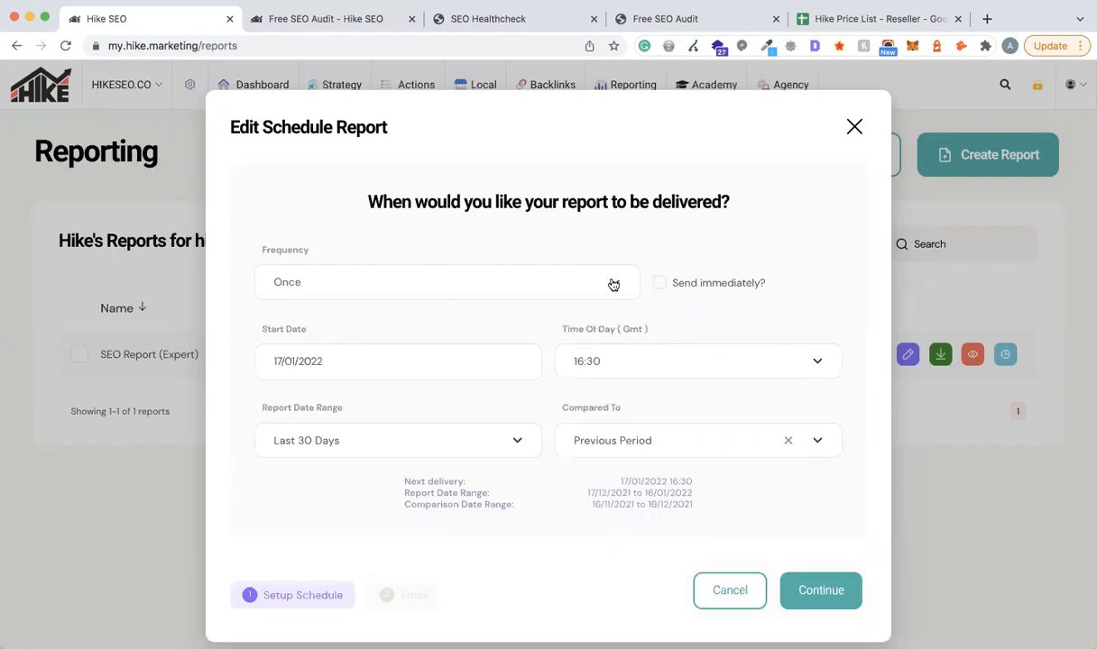
click(612, 282)
click(344, 395)
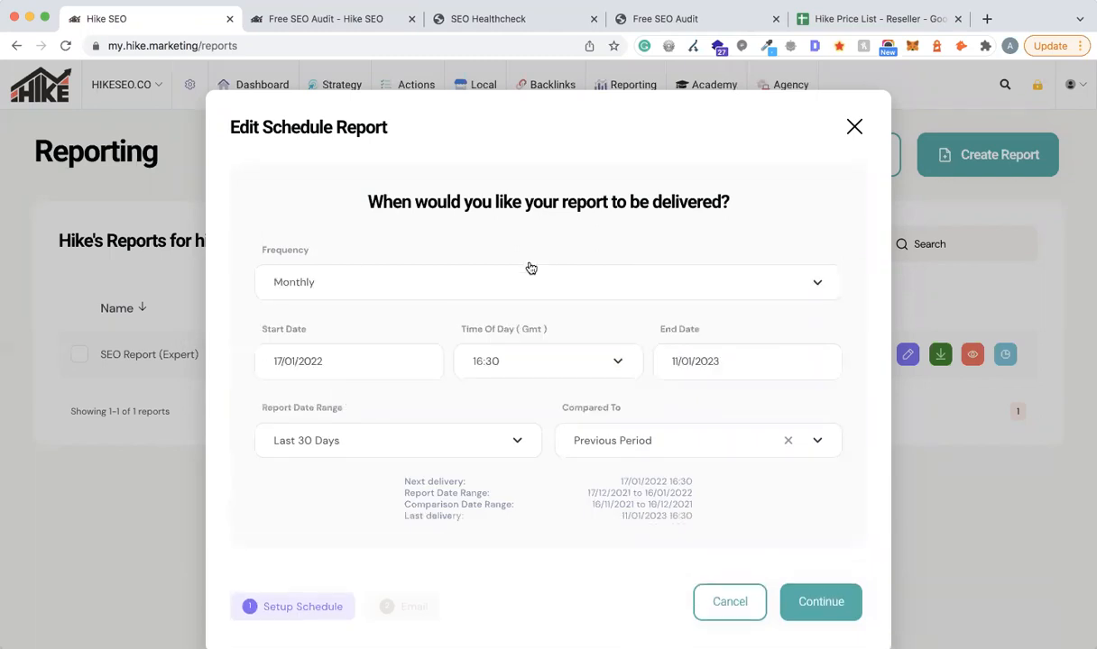
Set the report schedule's start date to 01/02/2022 and its end date to 01/03/2023.
click(336, 364)
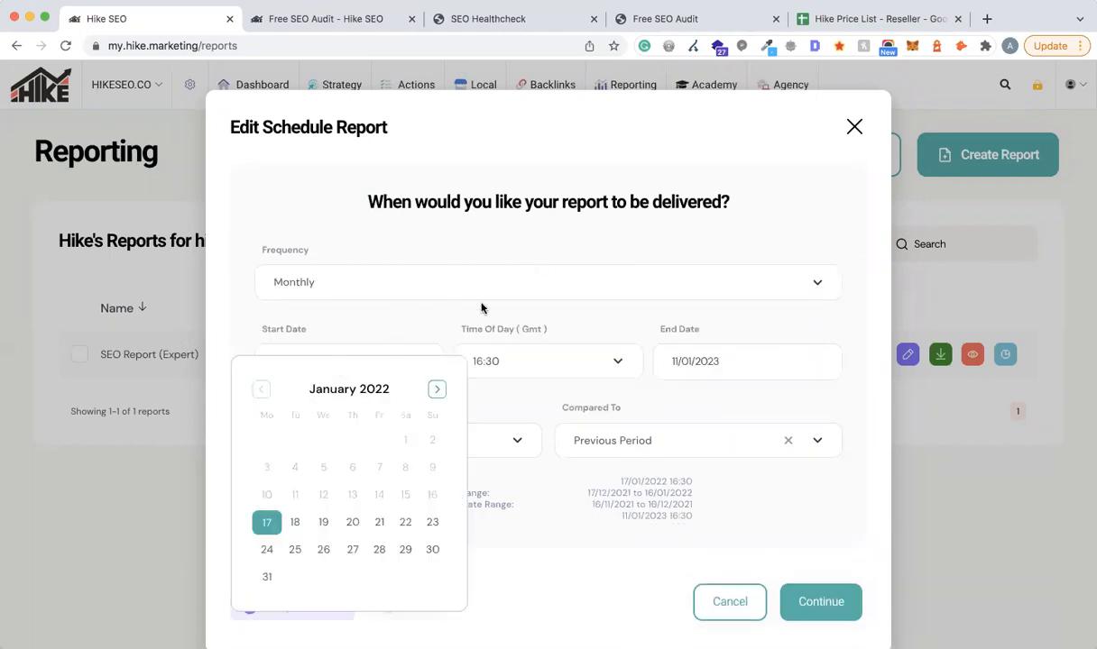
click(434, 391)
click(295, 440)
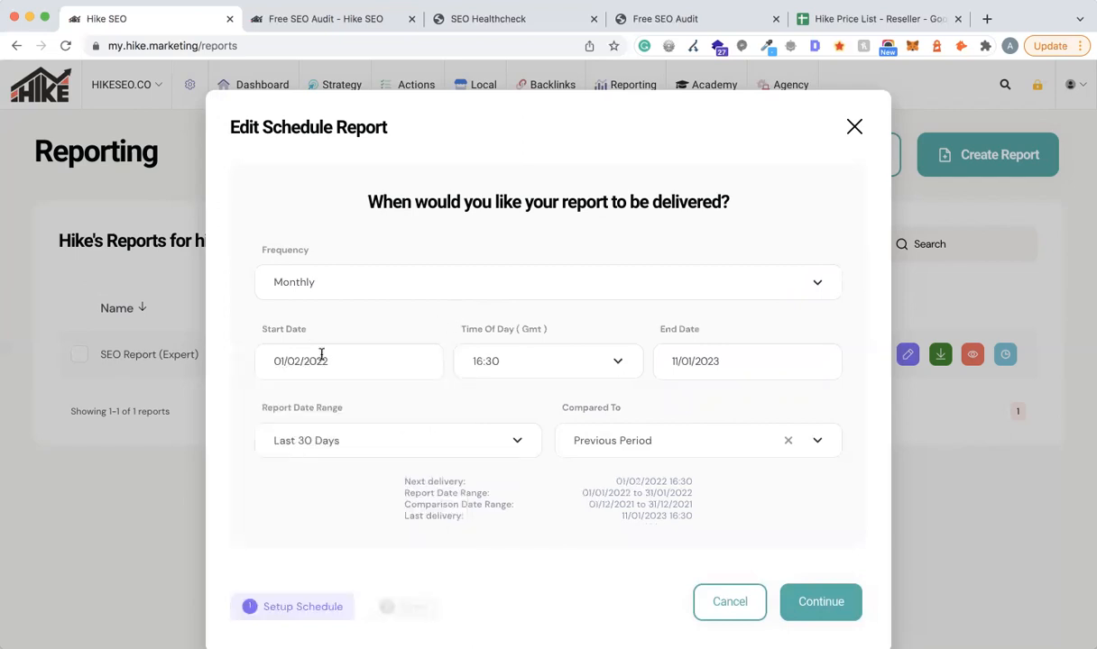
click(756, 350)
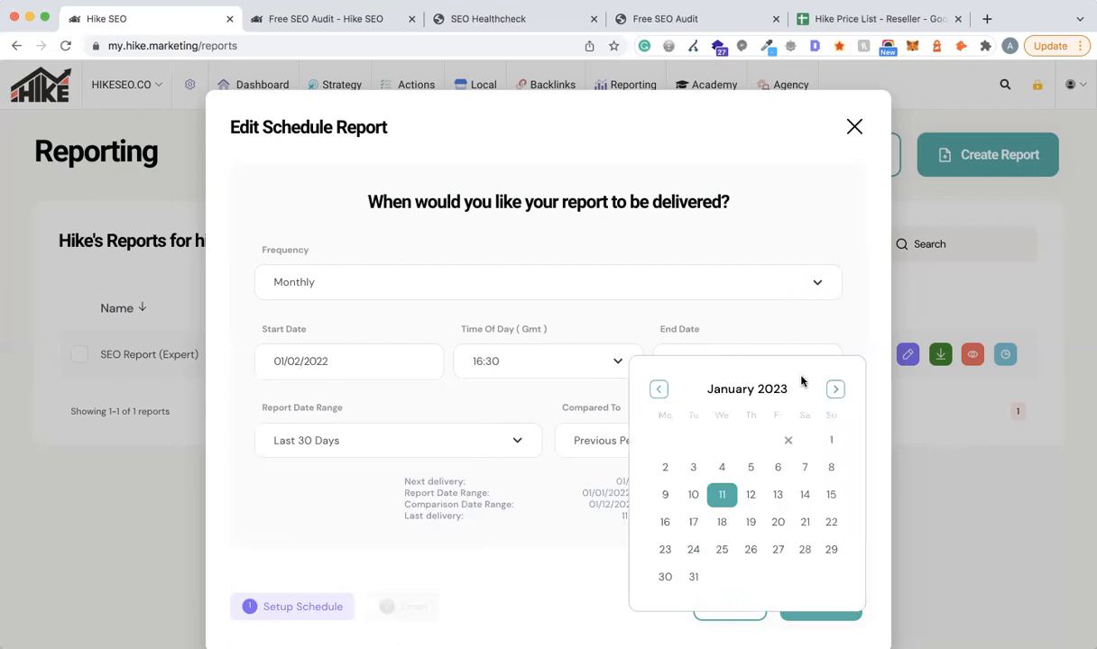
click(836, 389)
click(835, 388)
click(722, 440)
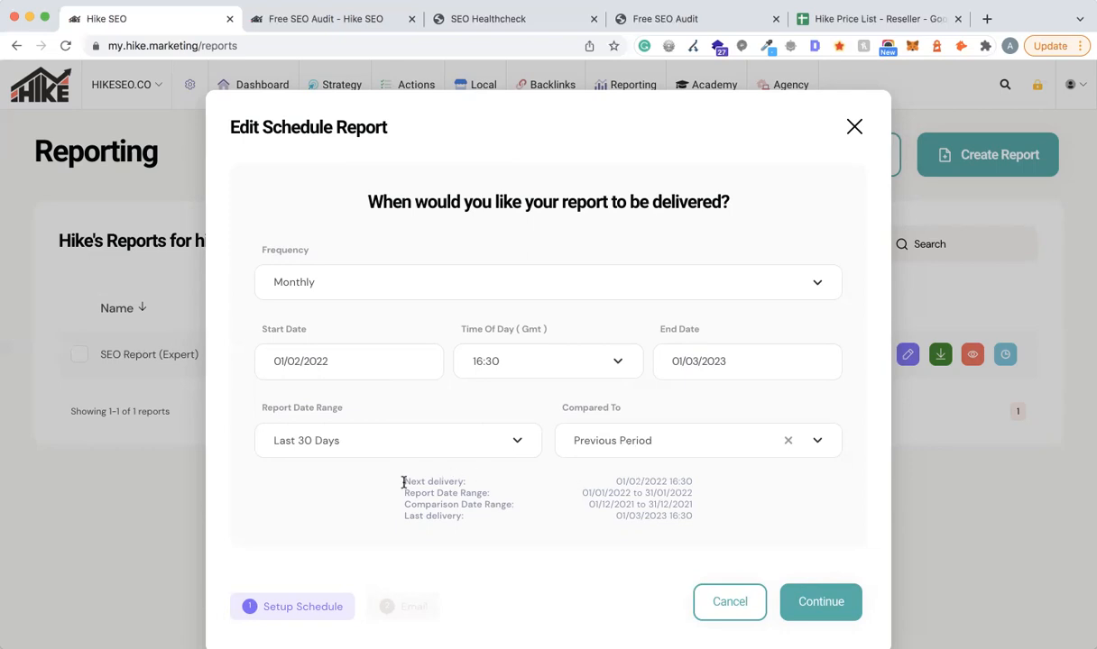
Highlight the summary of delivery dates and date ranges in the schedule, and continue to its email settings.
drag(403, 482, 651, 538)
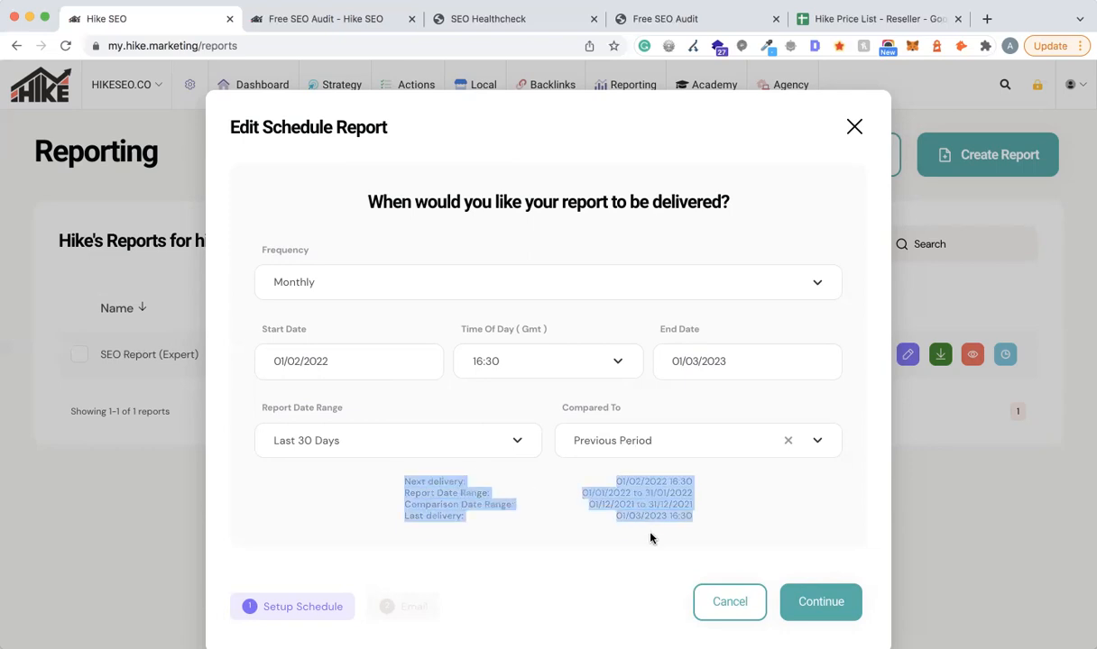
click(627, 478)
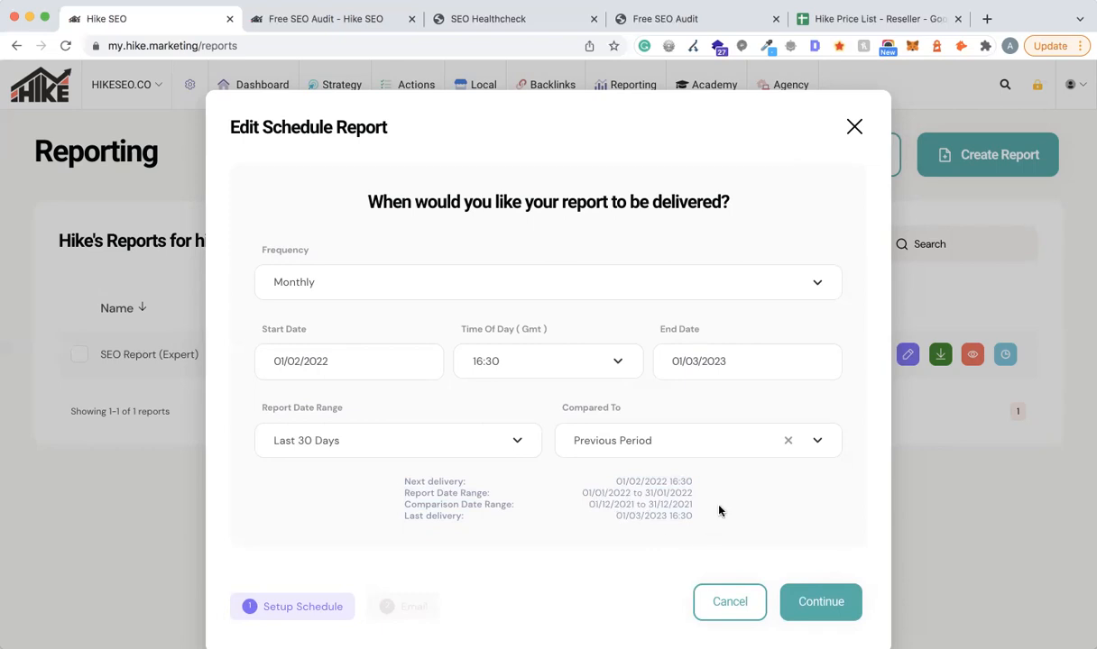
scroll(719, 512, down, 2)
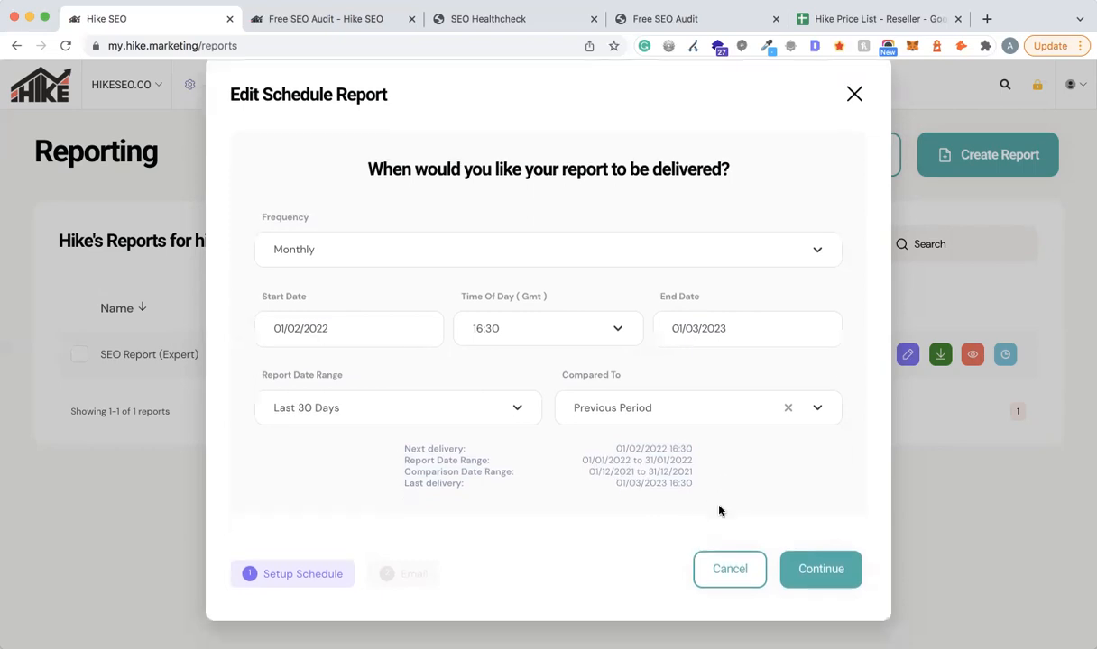
click(814, 571)
Examine the report email's sender, recipient, Cc and subject fields, its body text and the available auto-fill tags.
scroll(617, 387, down, 3)
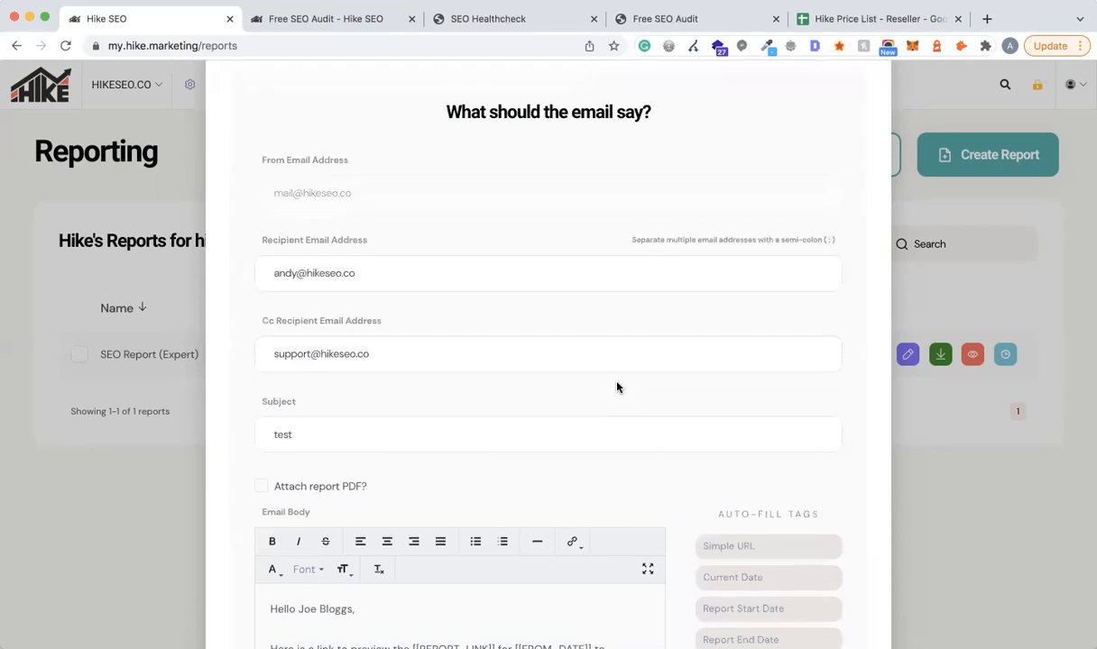
scroll(617, 386, up, 1)
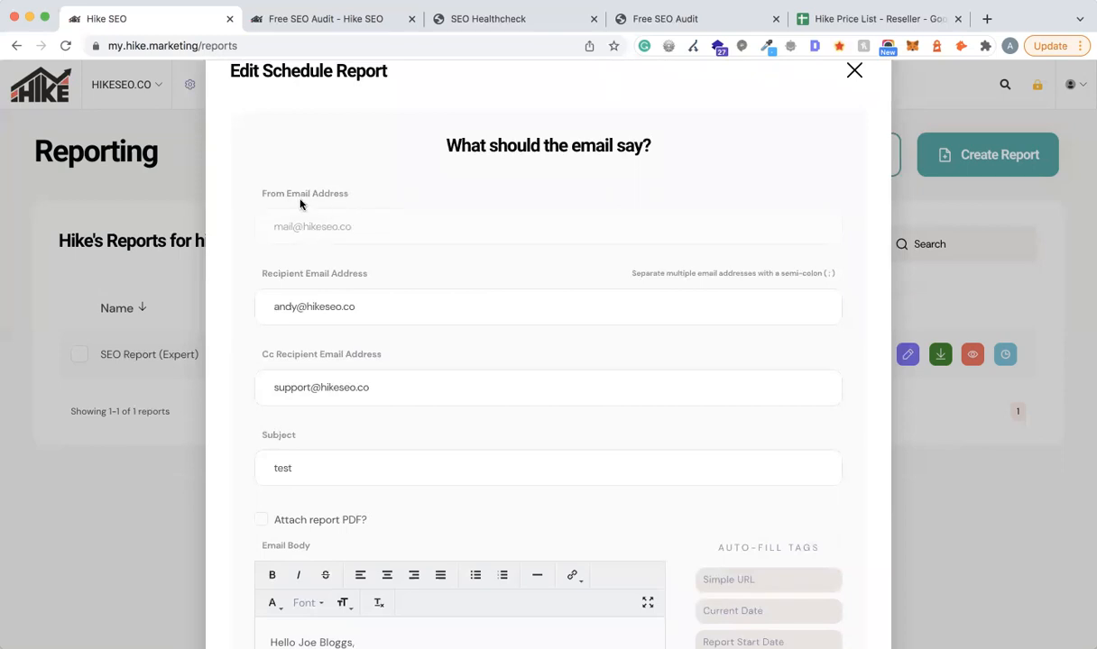
scroll(300, 204, up, 1)
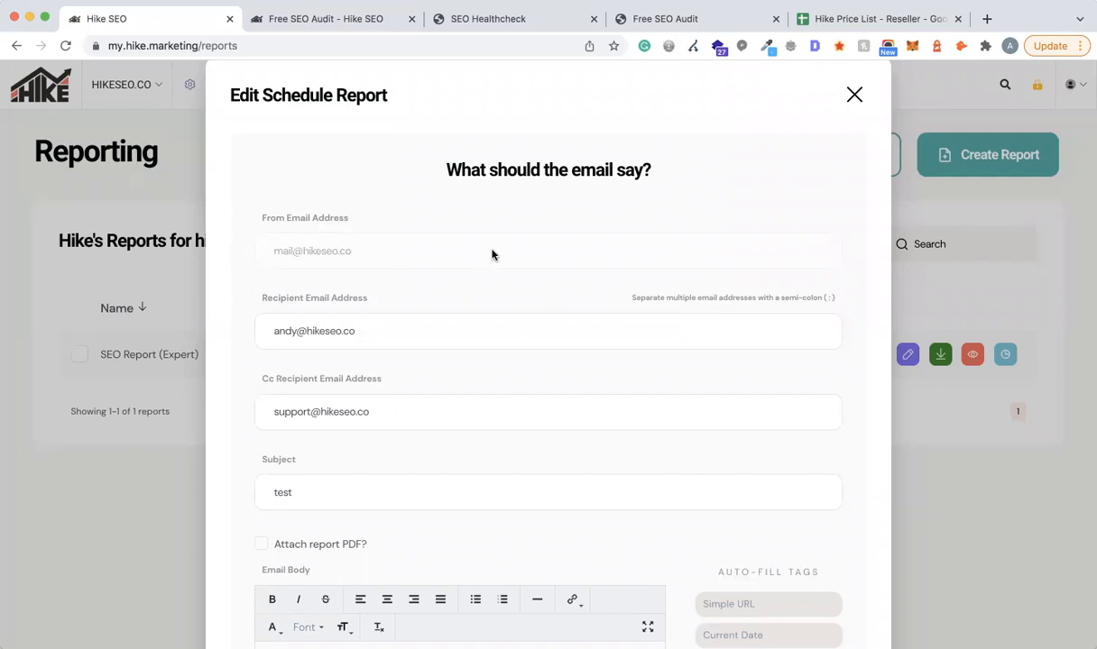
scroll(492, 255, down, 3)
click(372, 217)
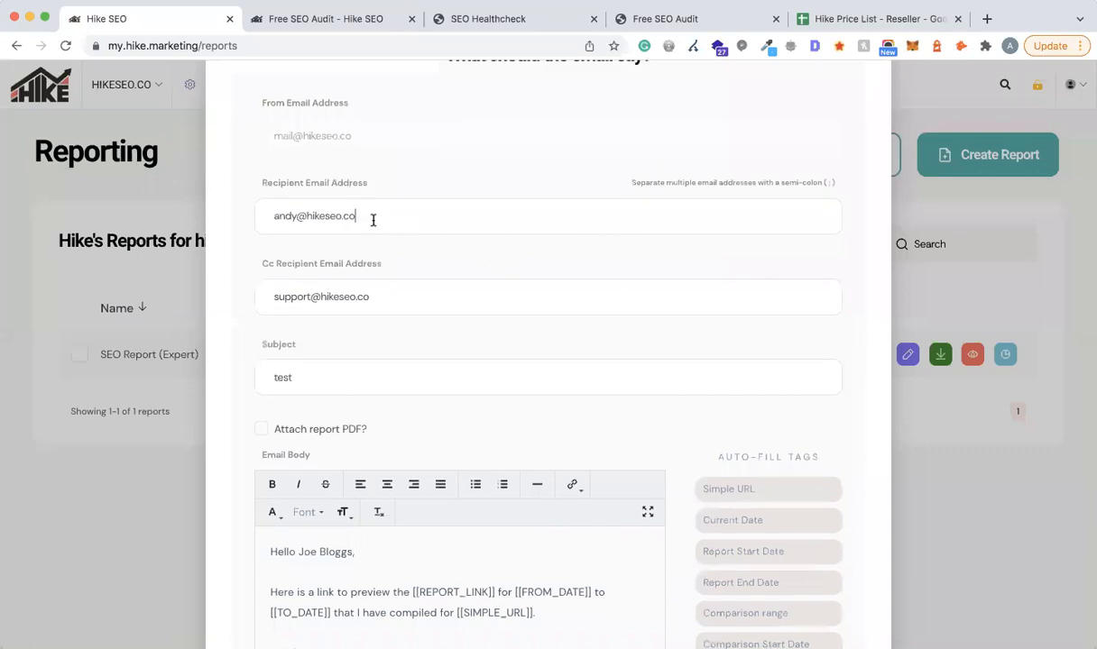
click(384, 296)
scroll(328, 374, down, 3)
scroll(387, 426, down, 2)
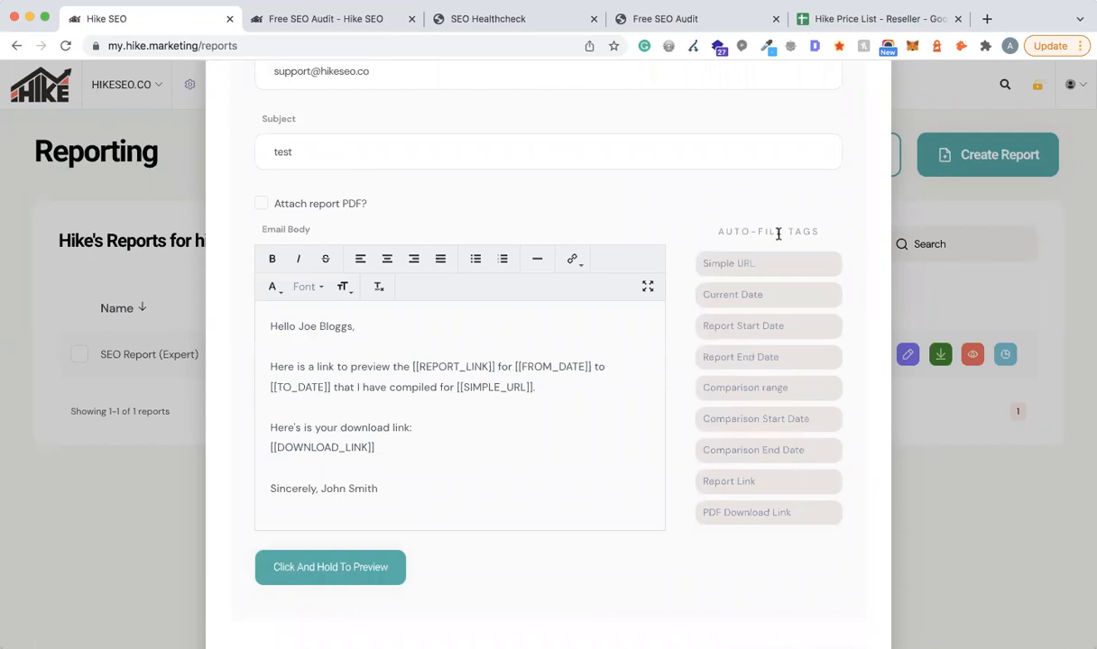
Preview the report email with its tags filled in, and cancel the schedule edit without saving.
click(318, 570)
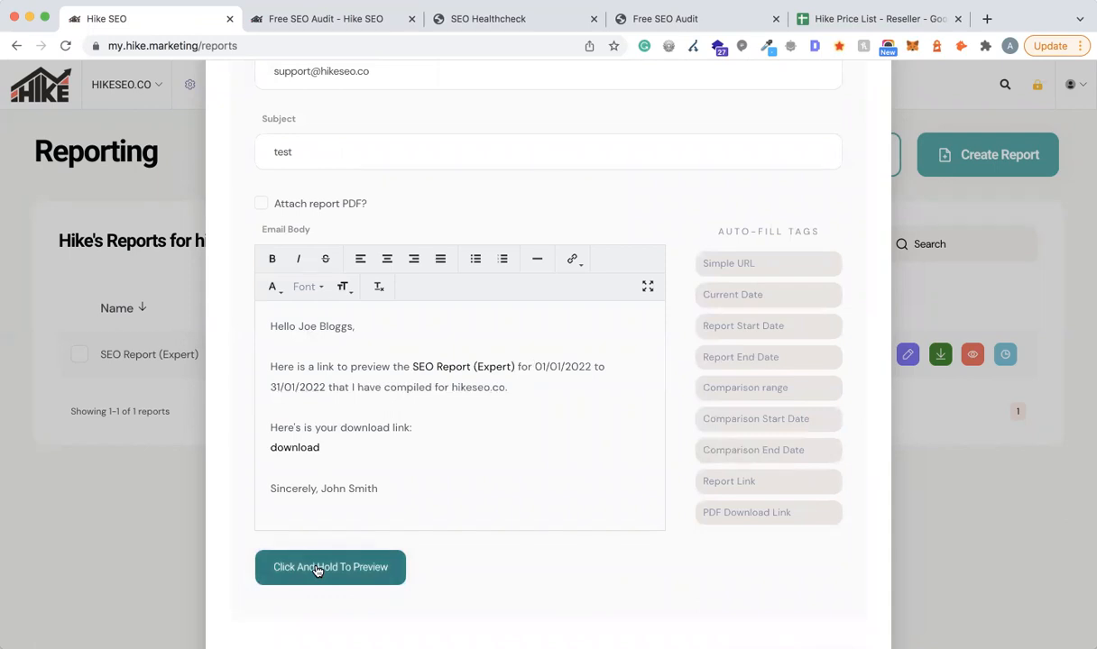
scroll(526, 561, down, 2)
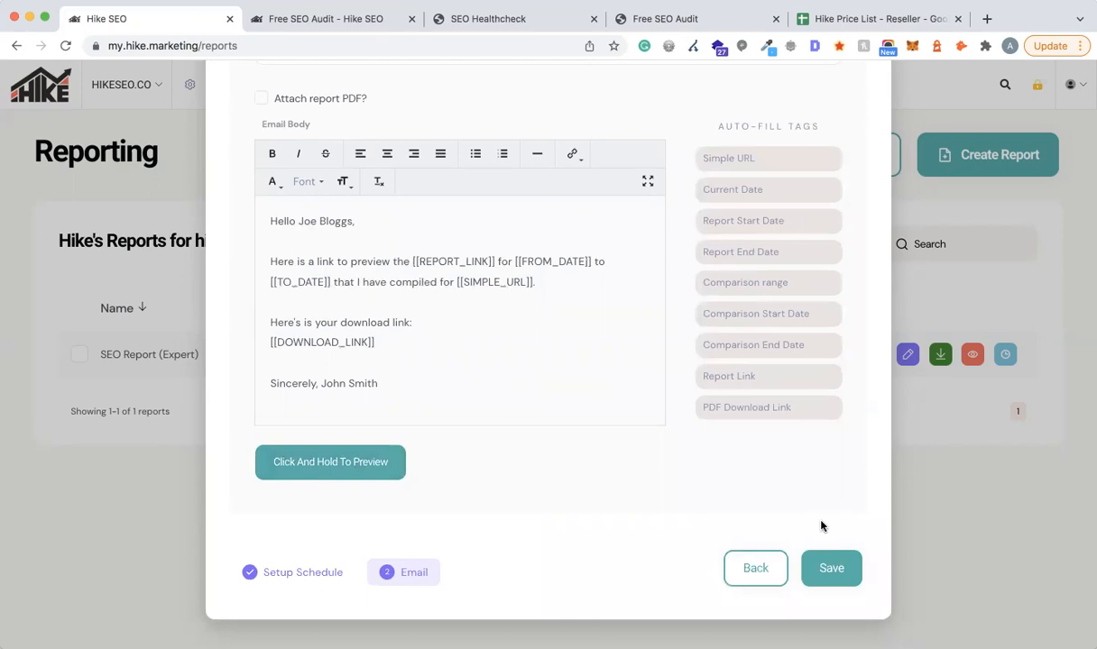
click(754, 564)
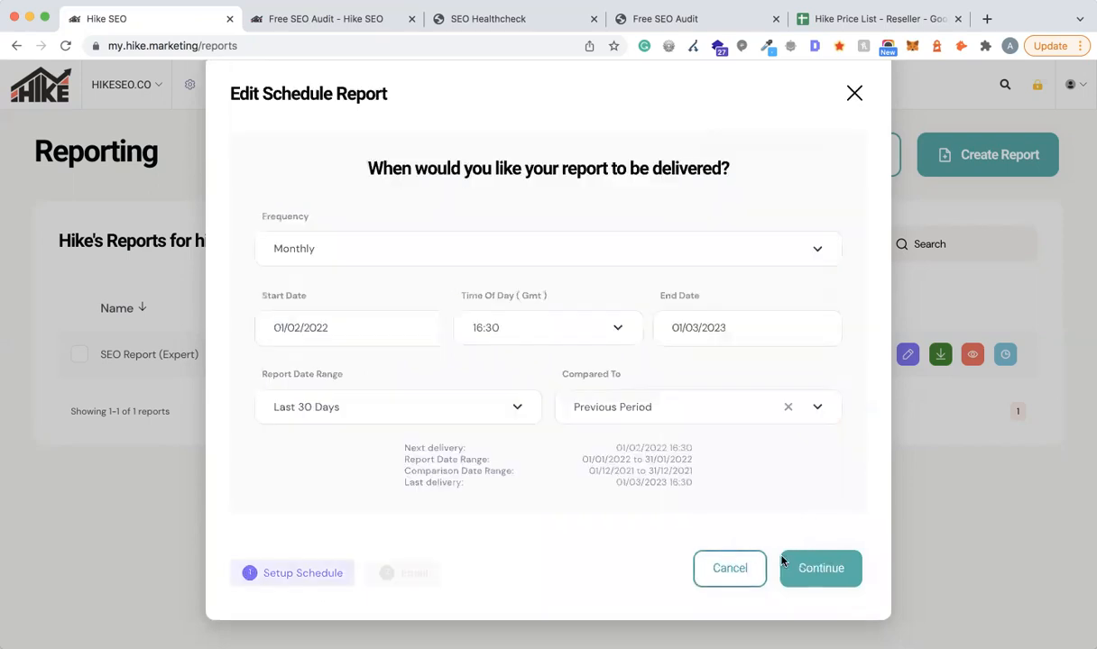
click(718, 576)
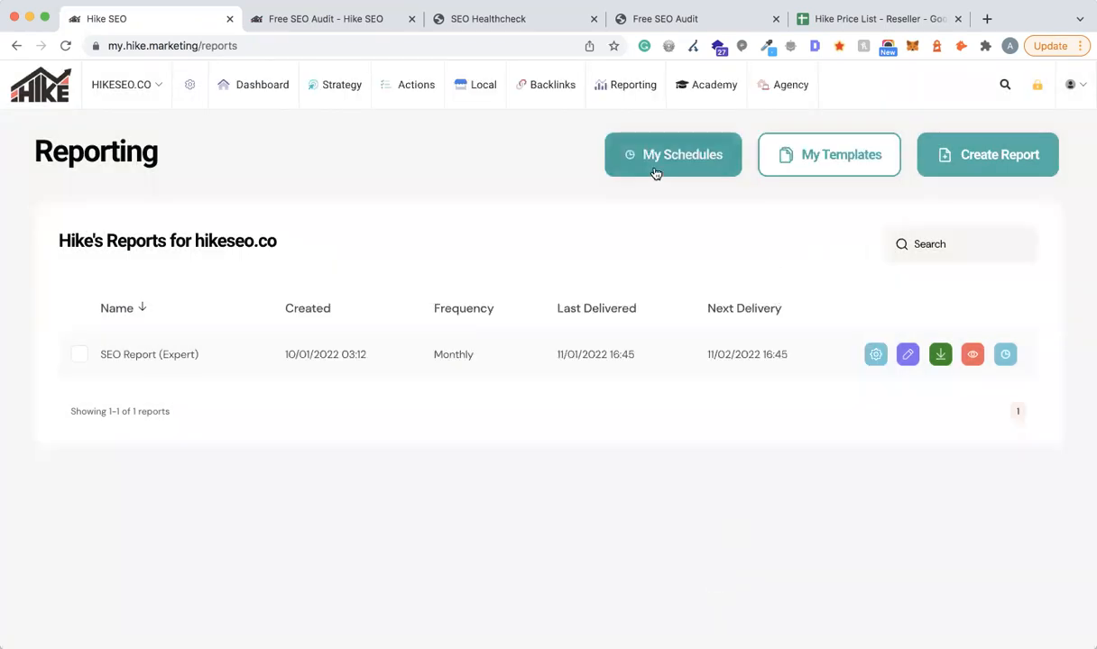
Show the report schedules for hikeseo.co again, and switch to the Hike Price List - Reseller spreadsheet in Google Sheets.
click(688, 159)
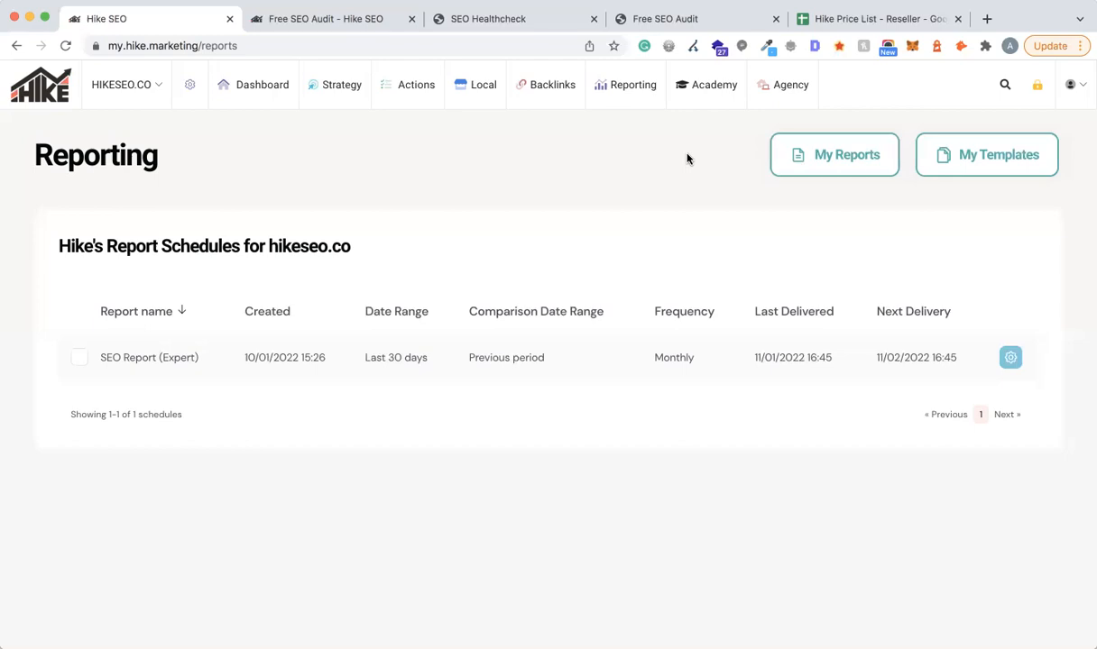
click(829, 24)
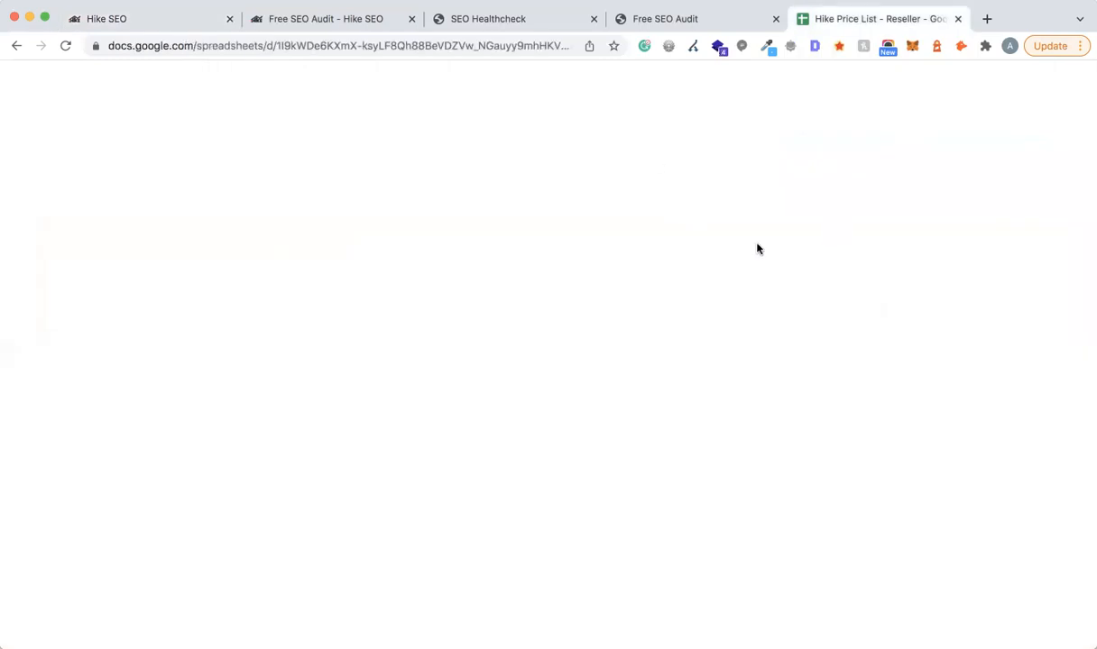
scroll(756, 252, up, 5)
click(904, 267)
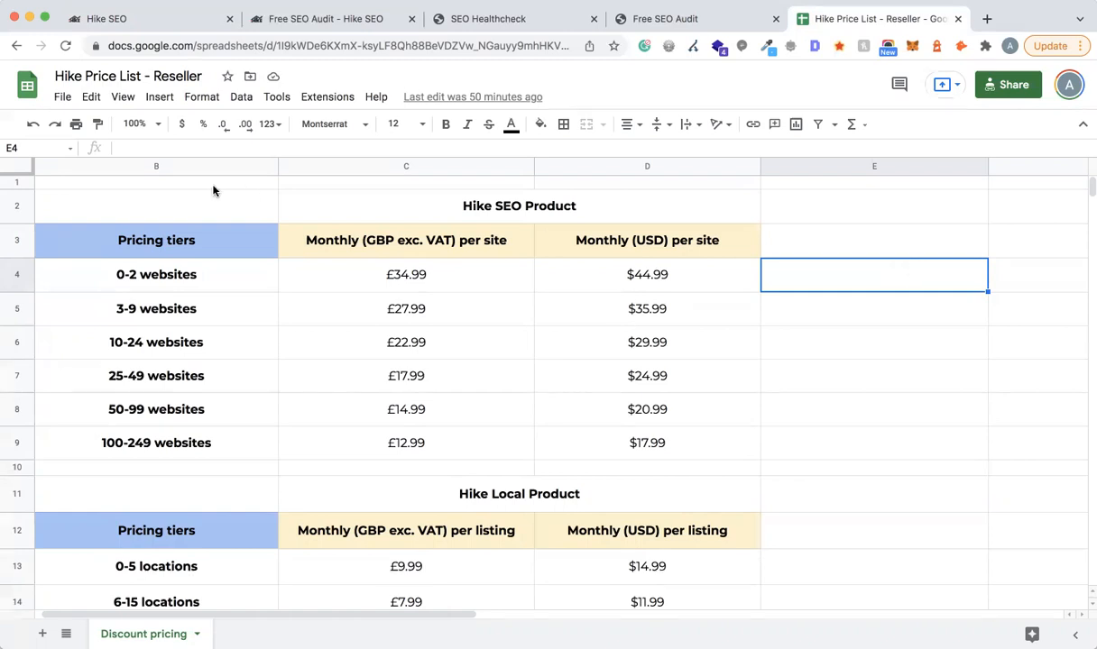
Highlight the 0-2 websites tier of the Hike SEO Product table and its monthly GBP and USD prices per site.
click(169, 262)
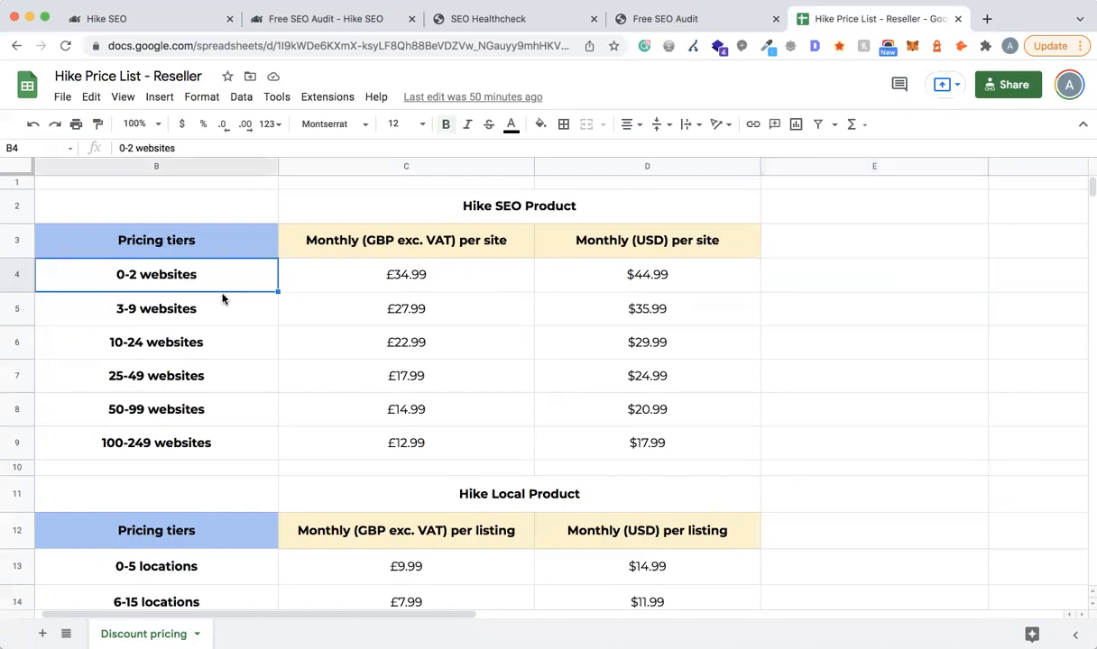
click(475, 282)
key(Right)
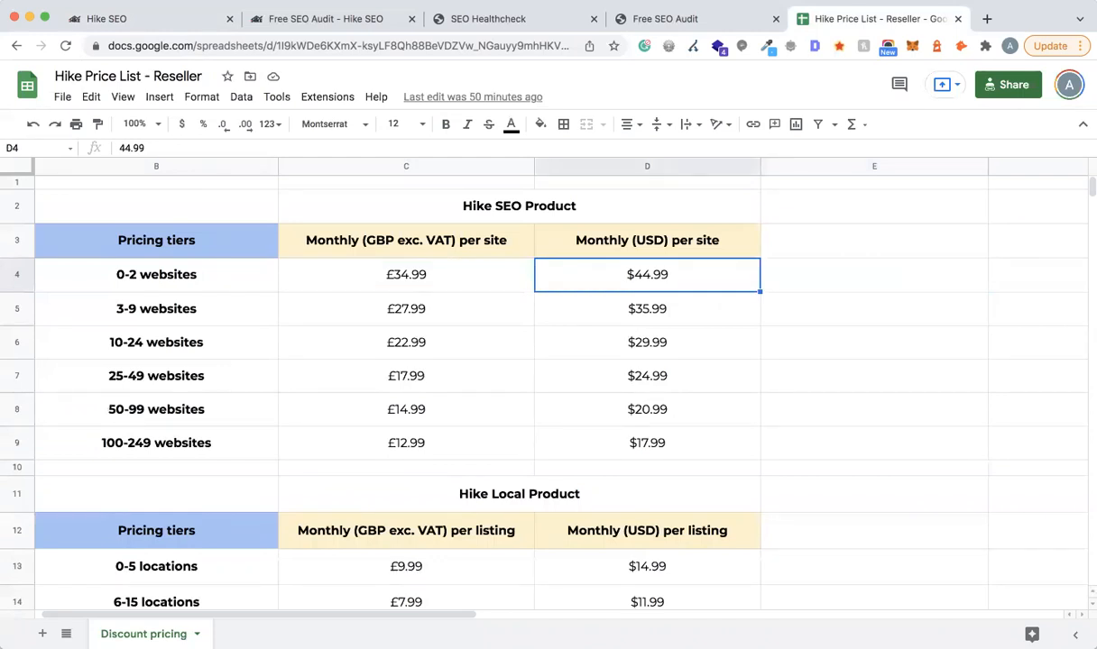
key(Left)
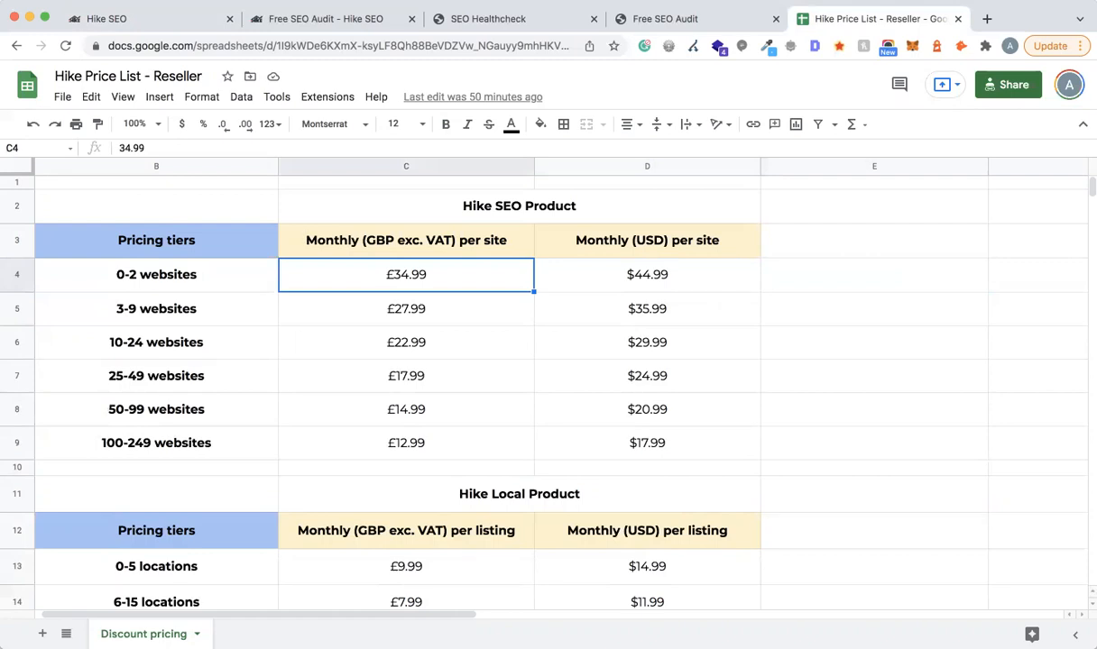
key(Right)
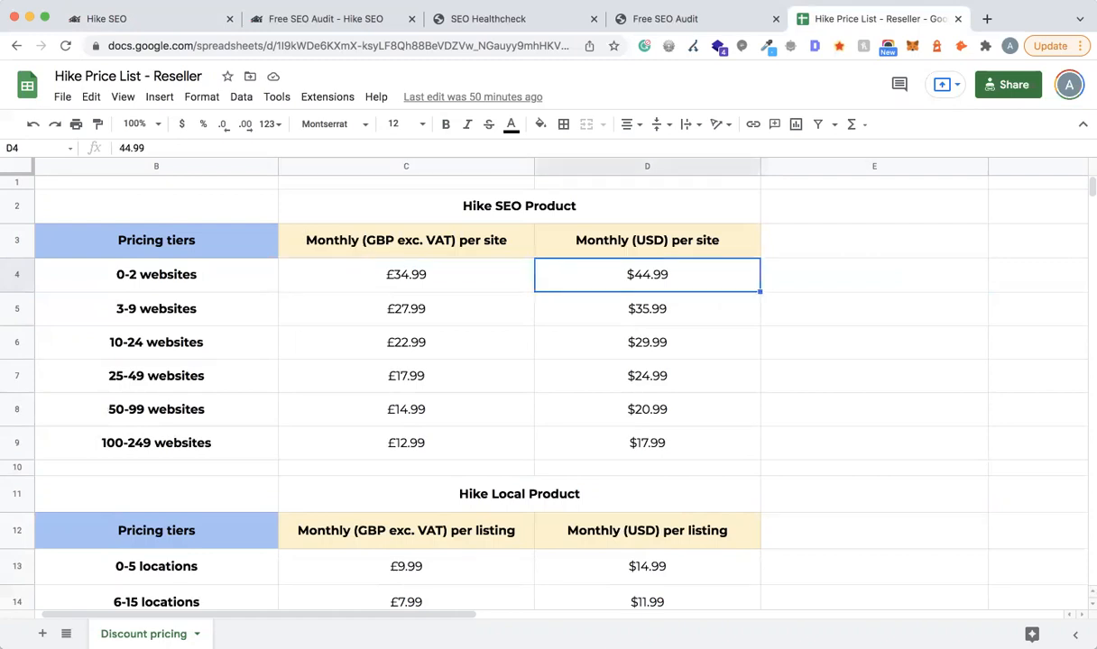
Highlight the 3-9 websites tier with its monthly GBP and USD prices per site.
click(104, 316)
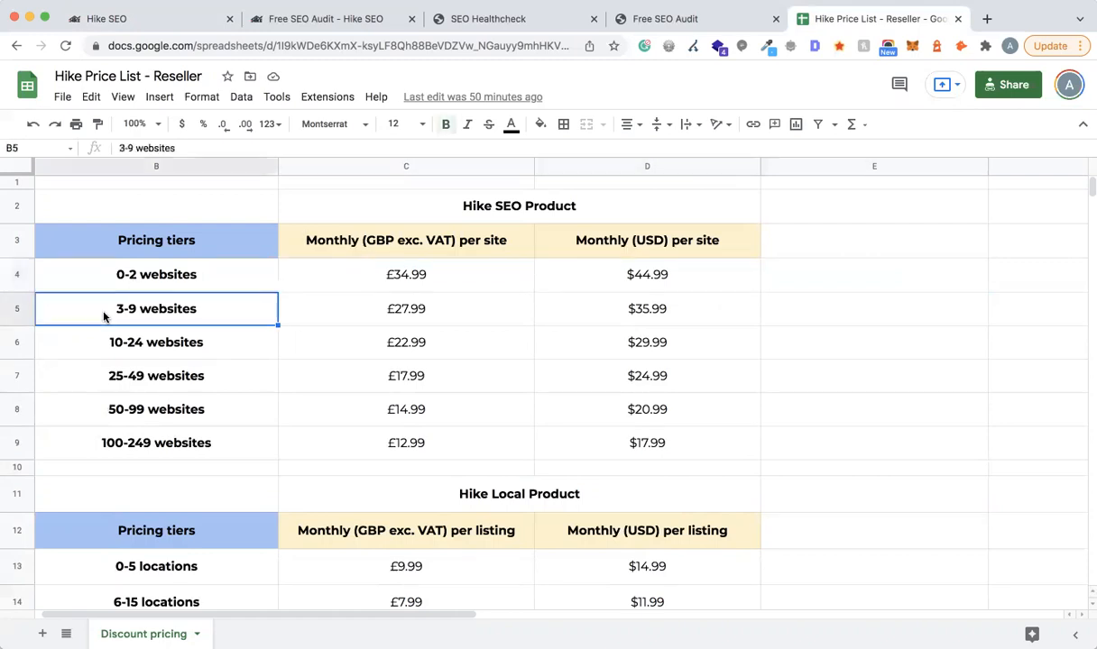
click(379, 301)
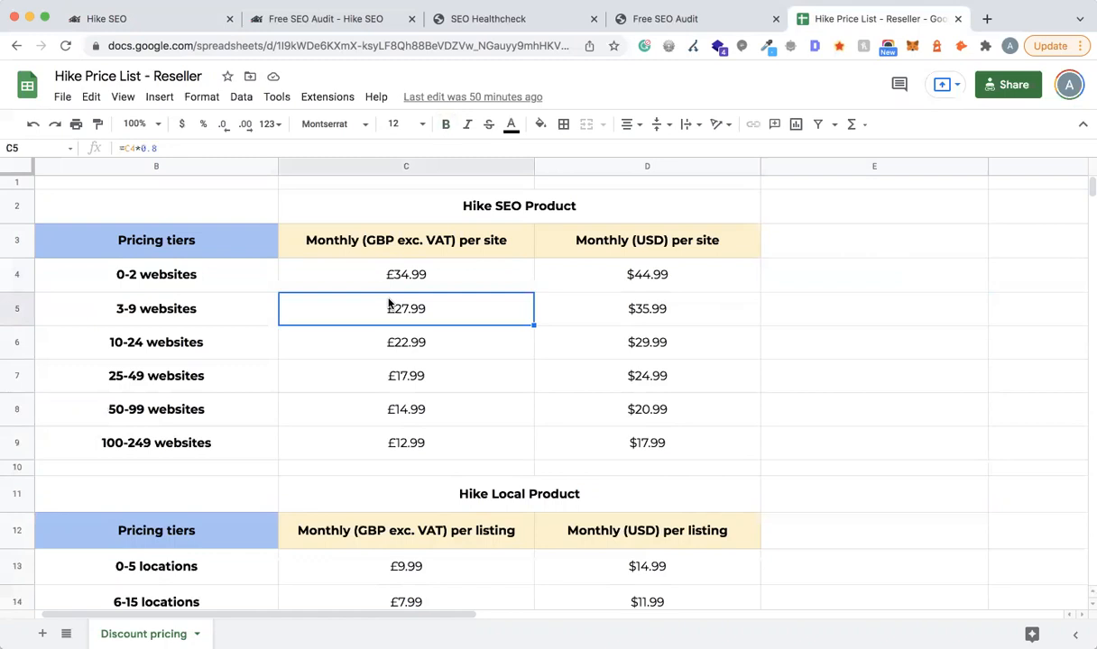
click(661, 312)
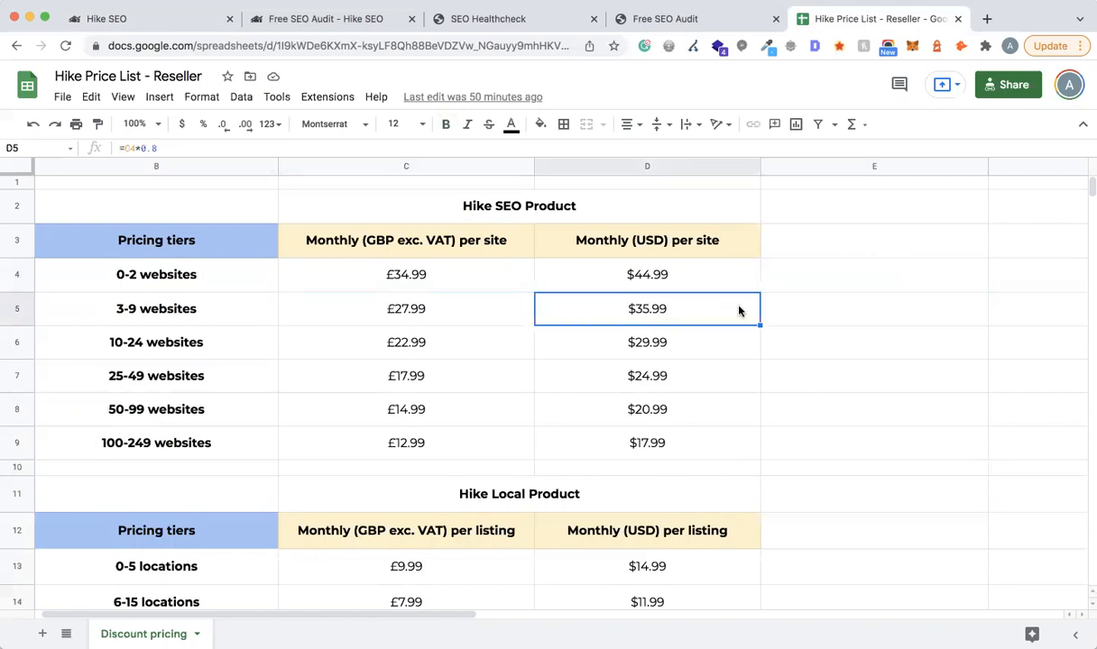
click(423, 321)
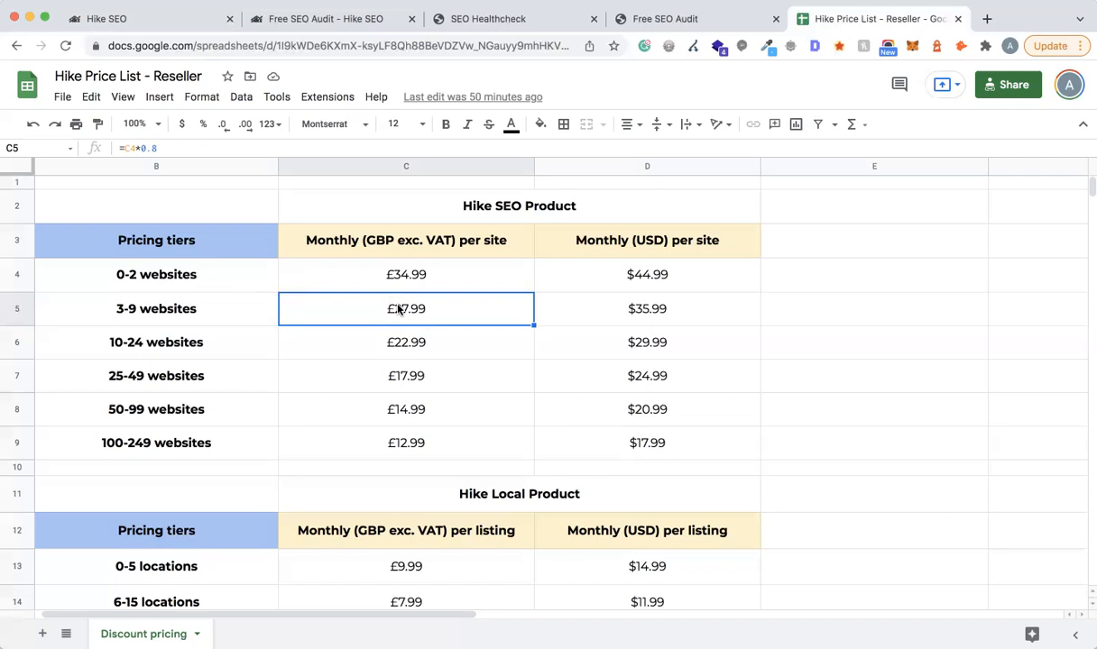
drag(253, 316, 607, 322)
Highlight the 10-24 websites tier and its prices, and show the Hike Local Product price table.
click(226, 352)
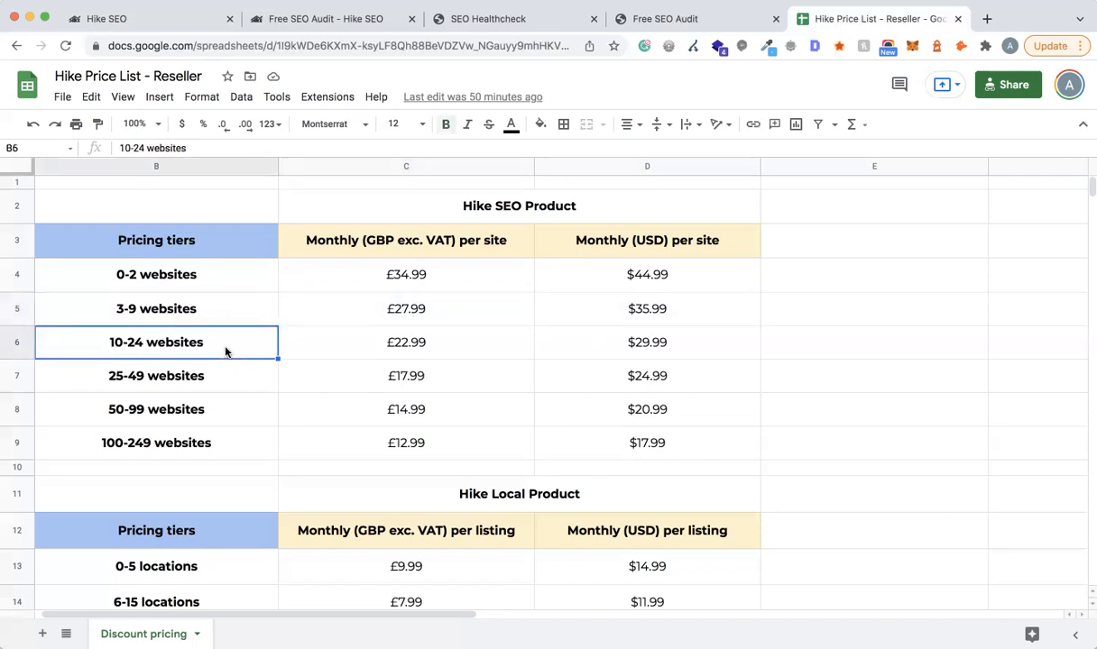
click(425, 352)
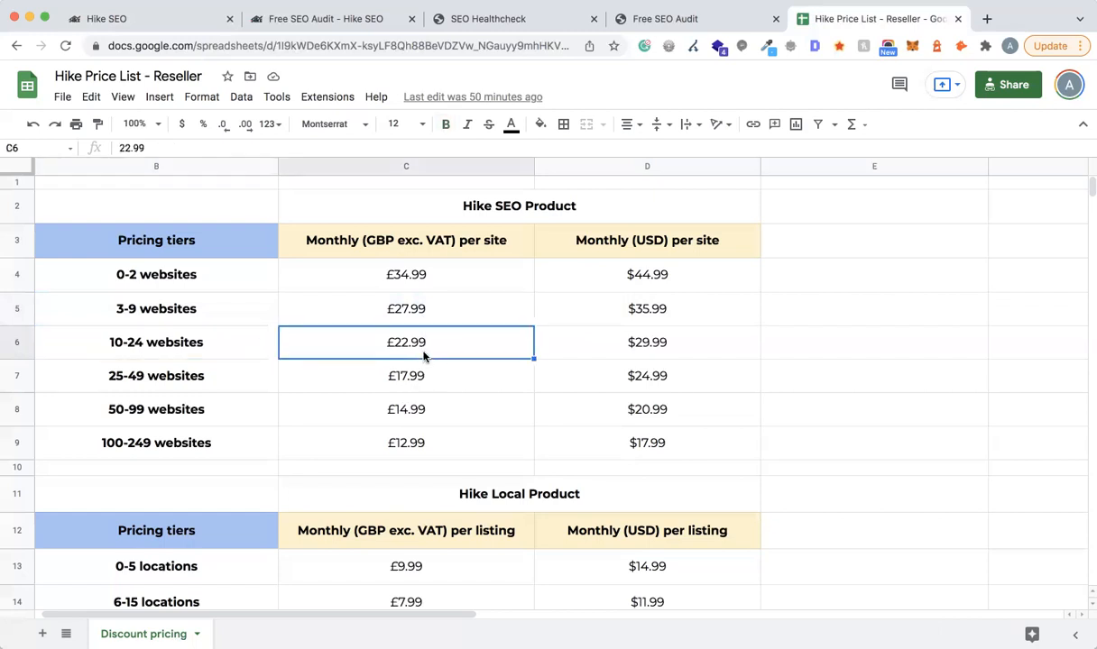
click(649, 347)
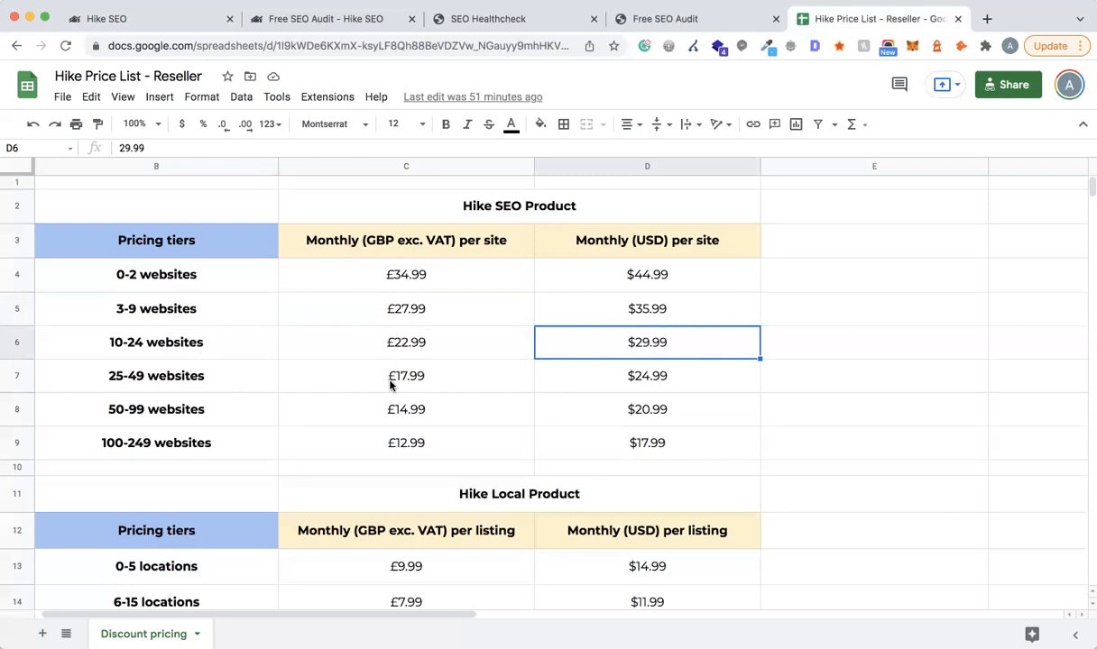
scroll(793, 399, down, 5)
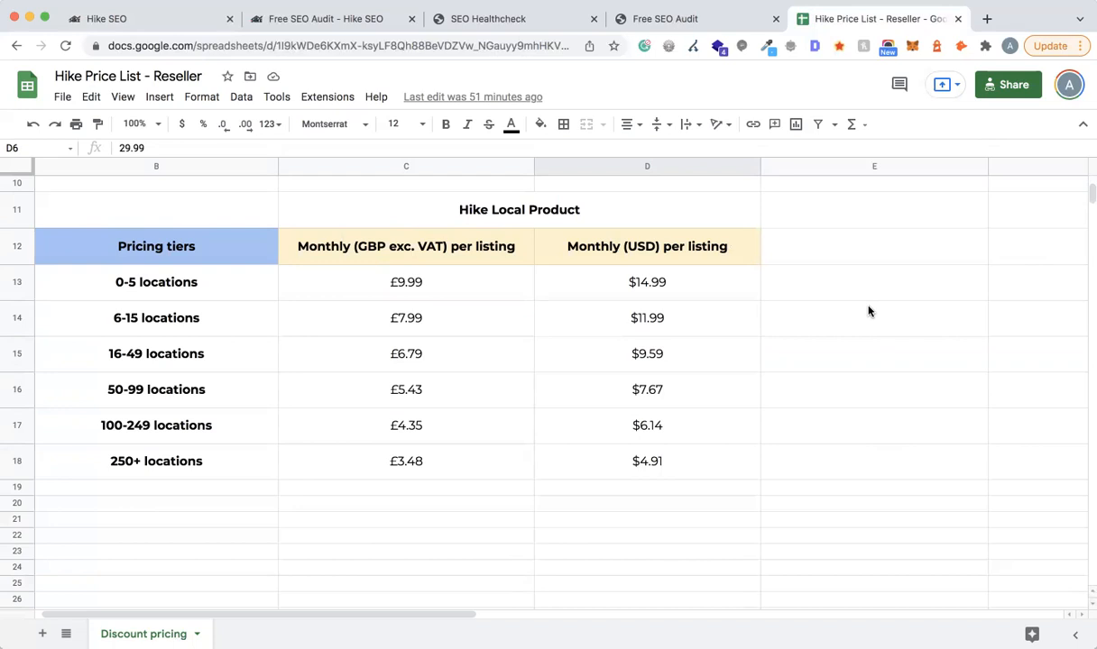
Switch to the Hike SEO platform and review the list of SEO actions for hikeseo.co.
click(135, 18)
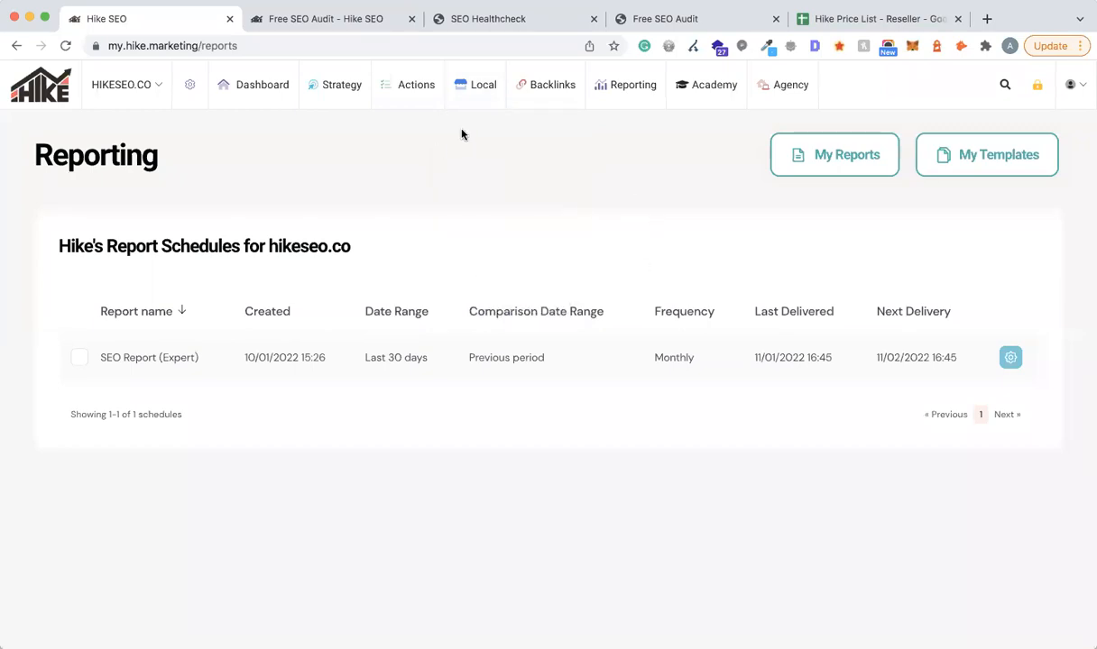
click(406, 89)
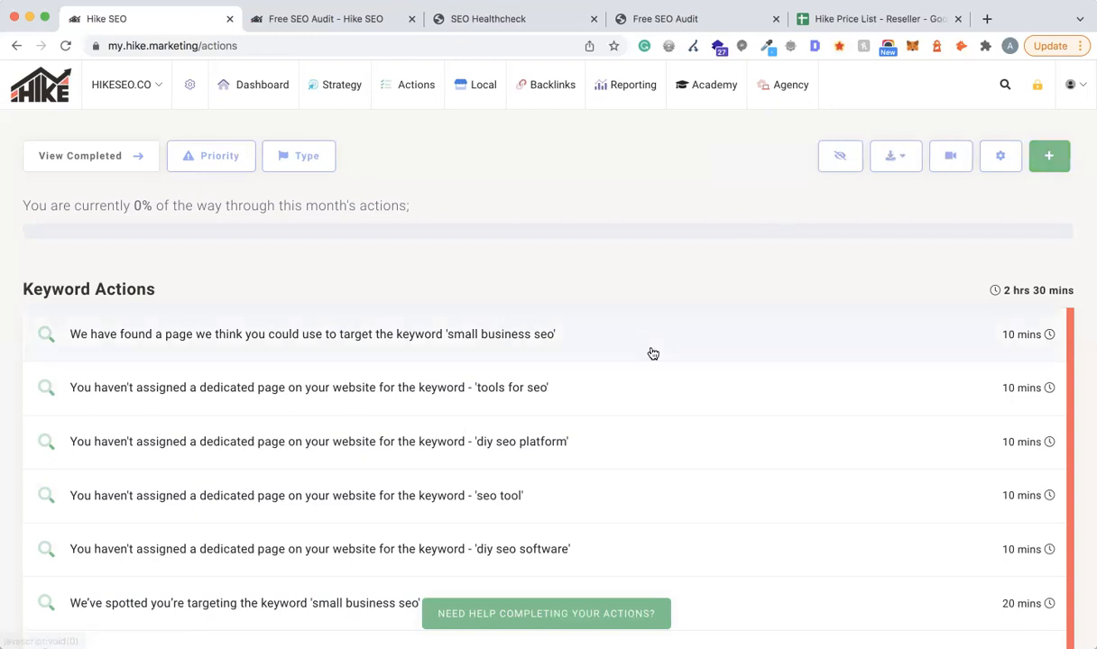
scroll(651, 352, down, 5)
scroll(483, 326, down, 9)
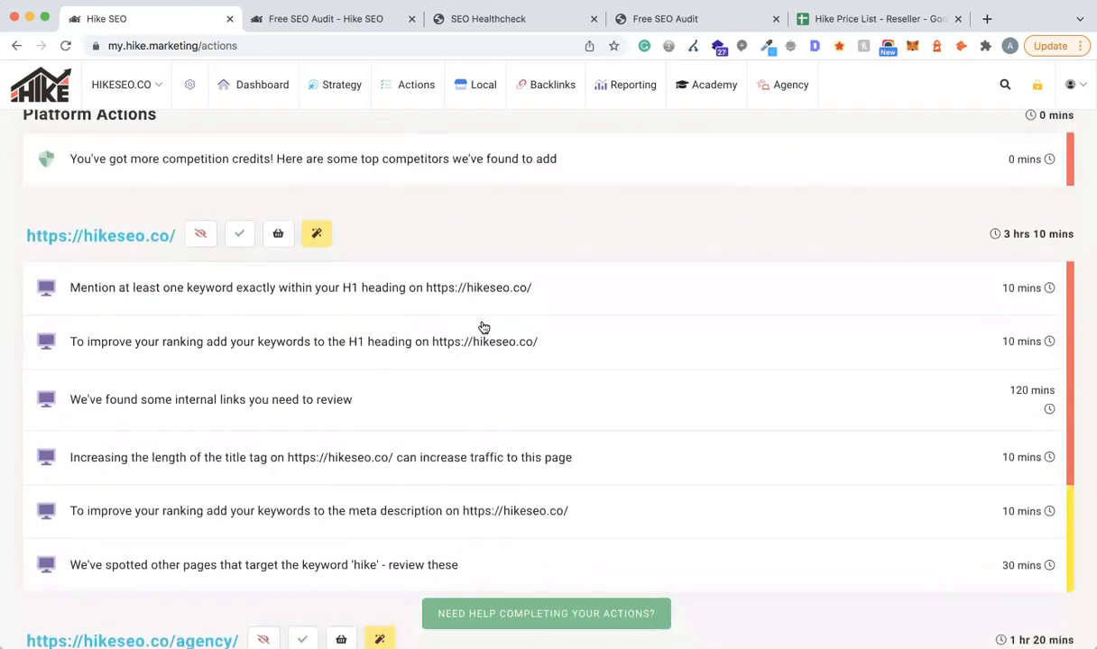
scroll(484, 328, up, 15)
mouse_move(617, 87)
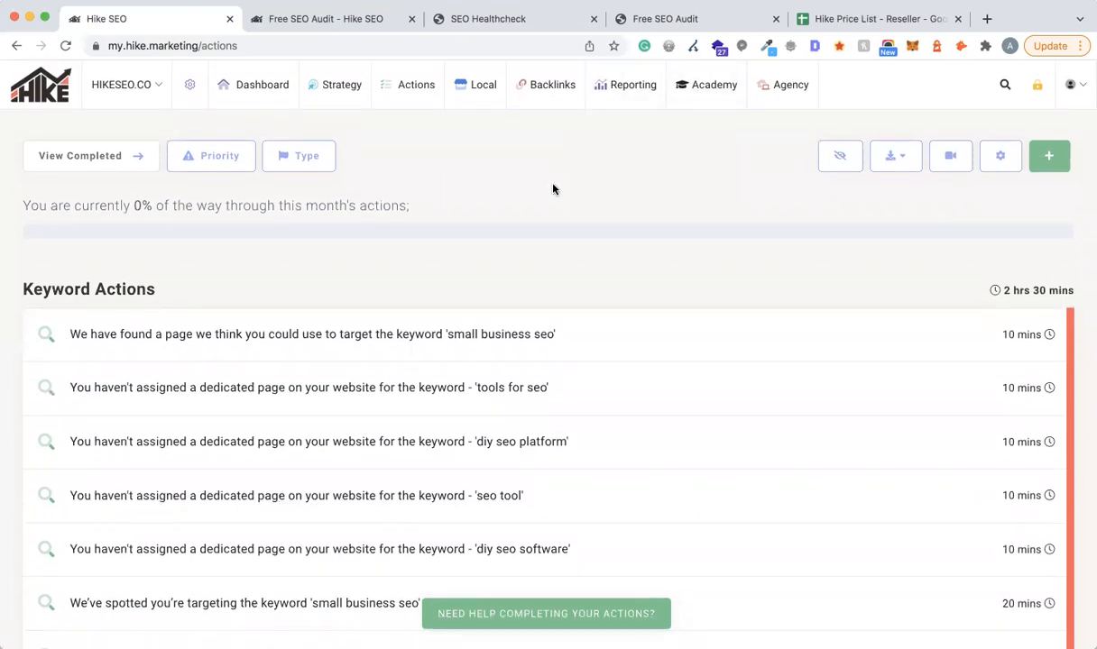
Start a manual action titled "Competitor Analysis for JohnsBakery.com" with the placeholder description "xcsDvsavf".
click(1042, 158)
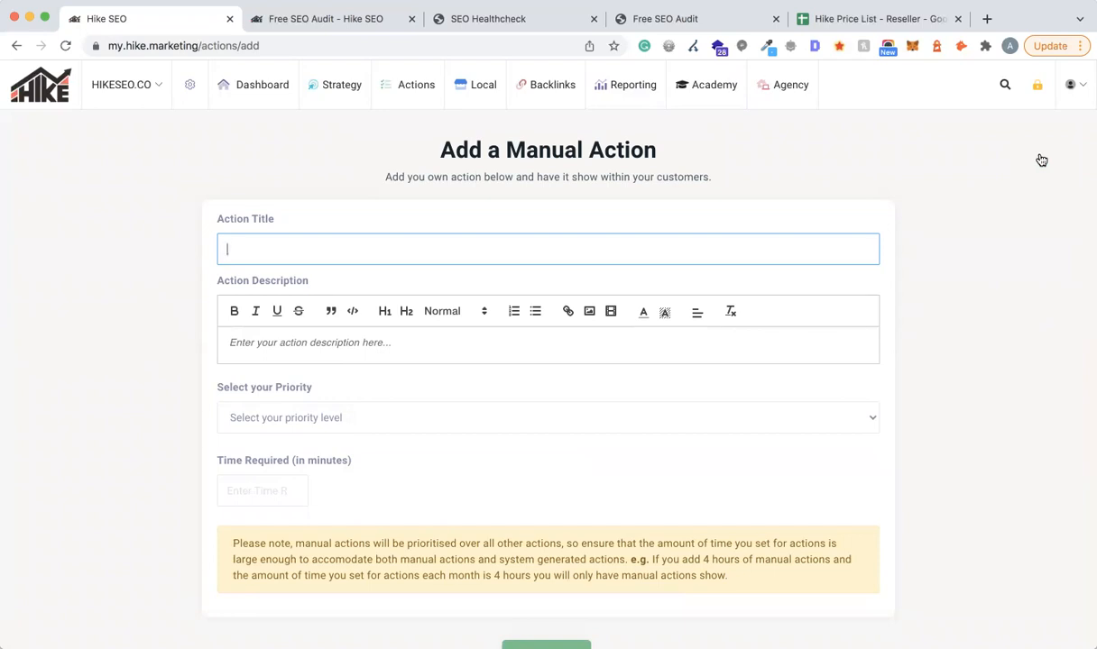
text(Competitor Analysis for JihnsBakery.com)
click(350, 249)
key(BackSpace)
text(o)
click(327, 336)
text(xcsDvsavf)
Give the manual action High priority and 120 minutes of required time, add it, and expand its details in the action list.
click(318, 417)
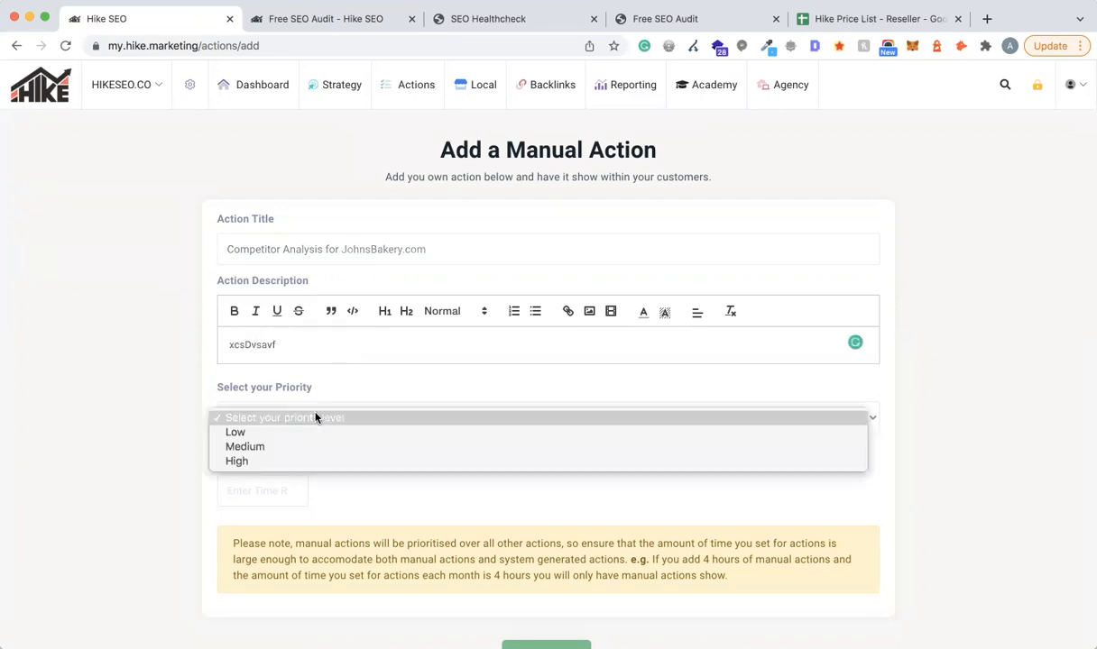
click(262, 460)
click(262, 491)
text(120)
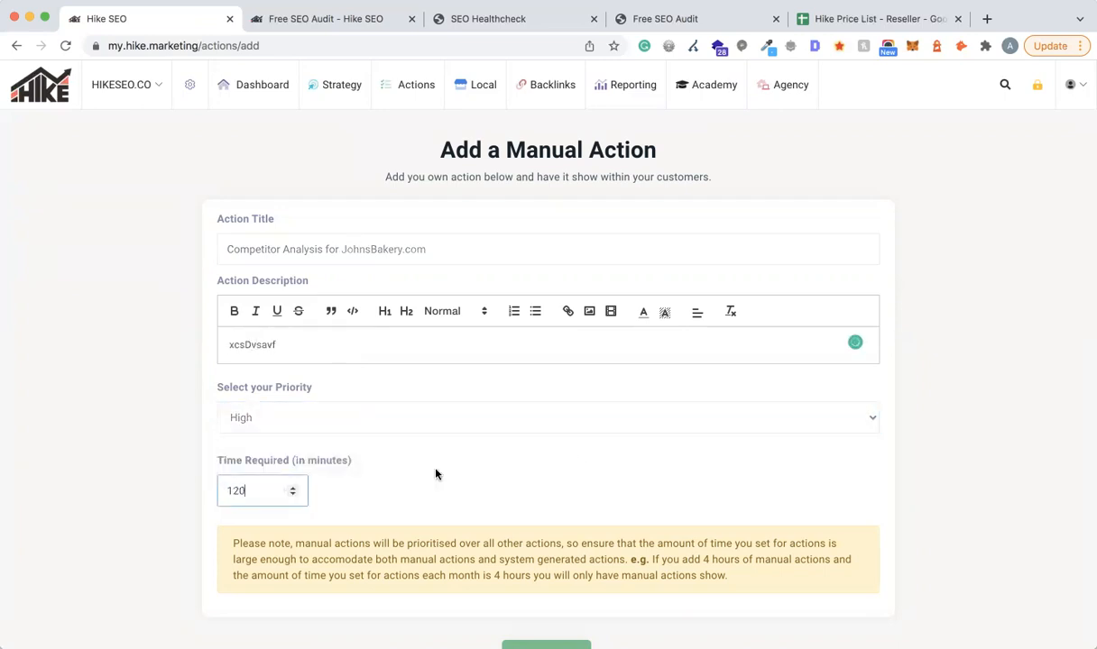
scroll(578, 487, down, 1)
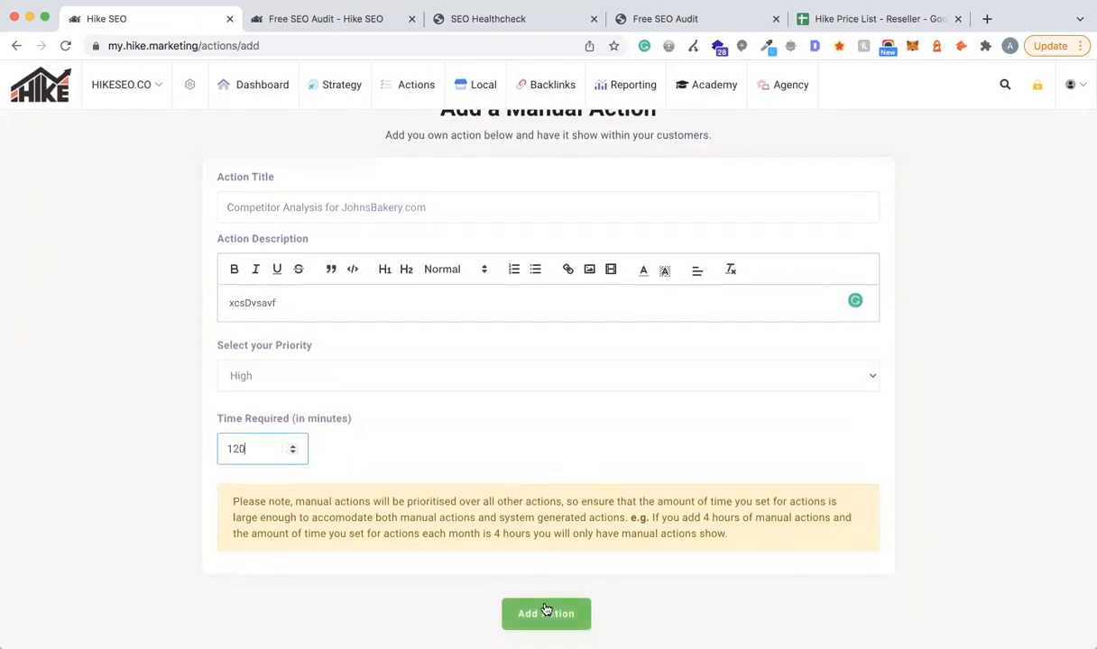
click(546, 612)
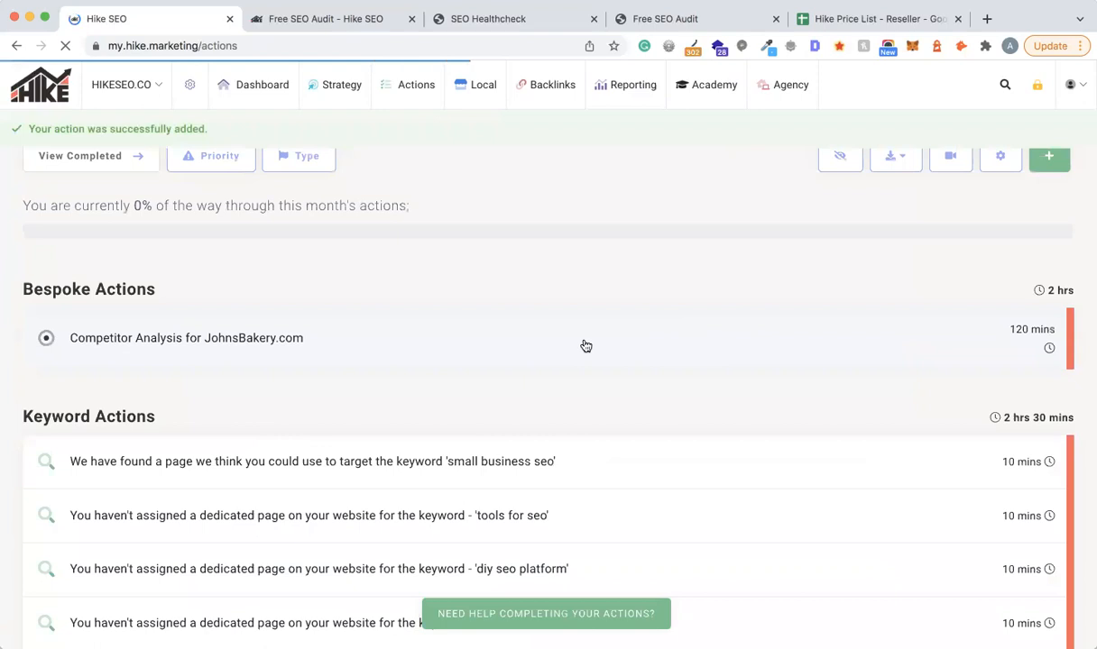
click(584, 346)
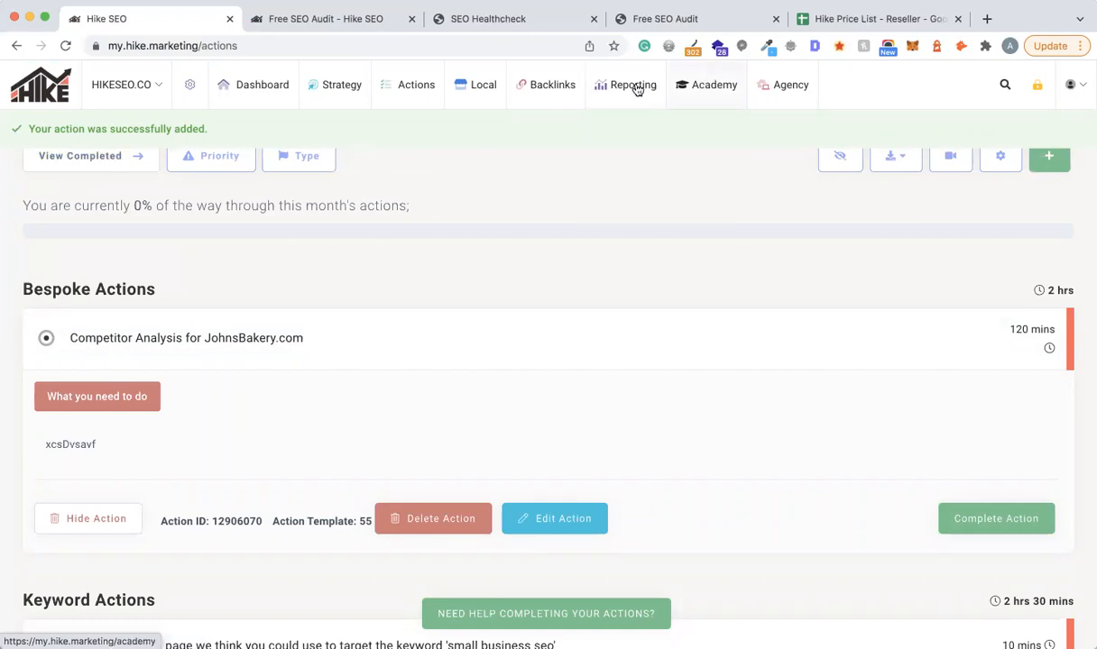
mouse_move(627, 91)
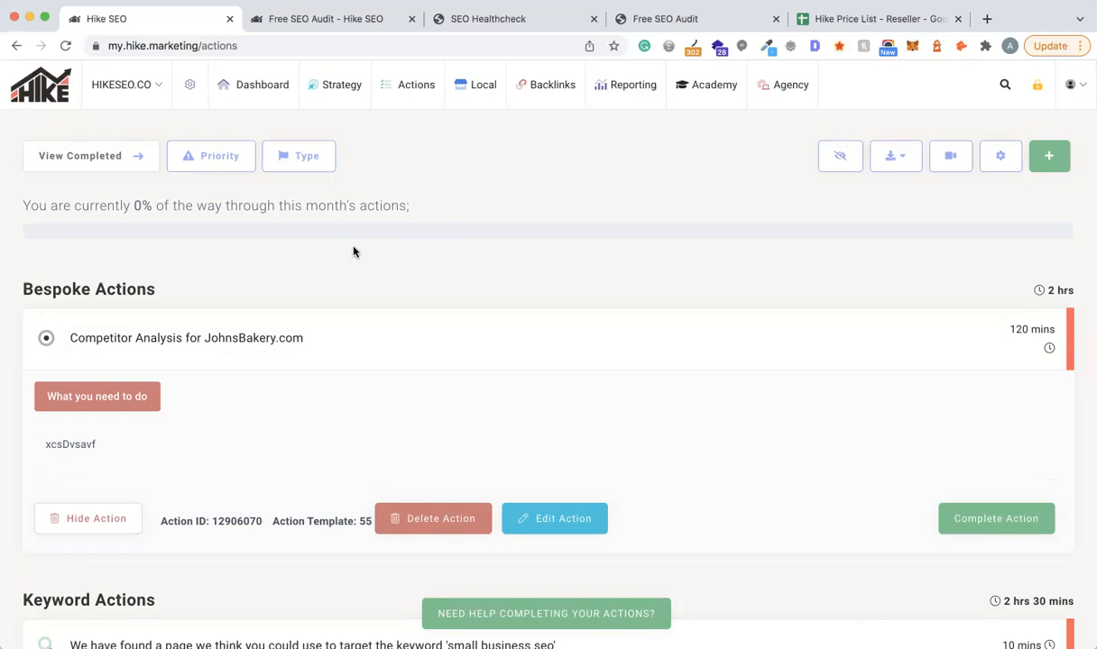
Show the content ideas and browse the topic suggestions for the keyword "content strategy".
mouse_move(354, 102)
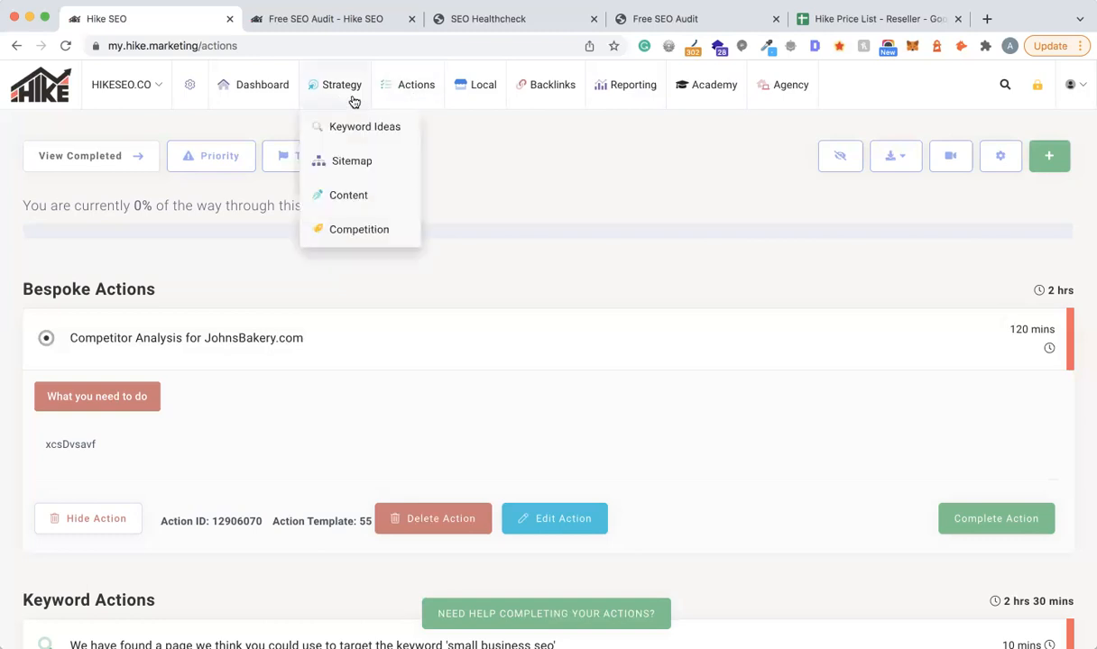
click(356, 196)
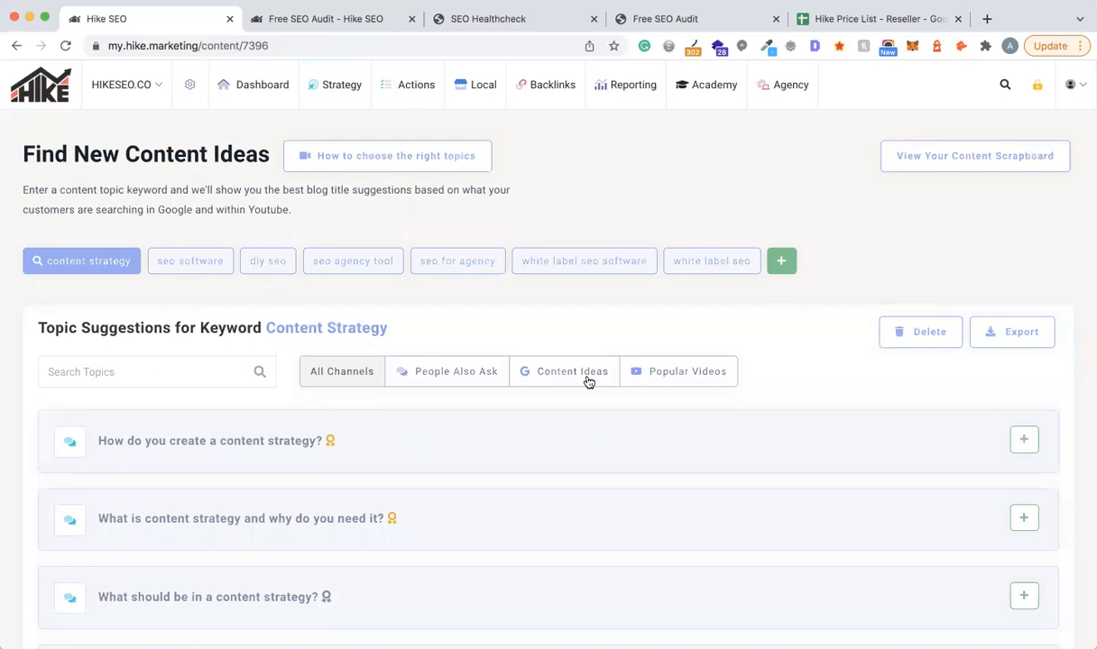
scroll(794, 488, down, 3)
scroll(794, 488, up, 2)
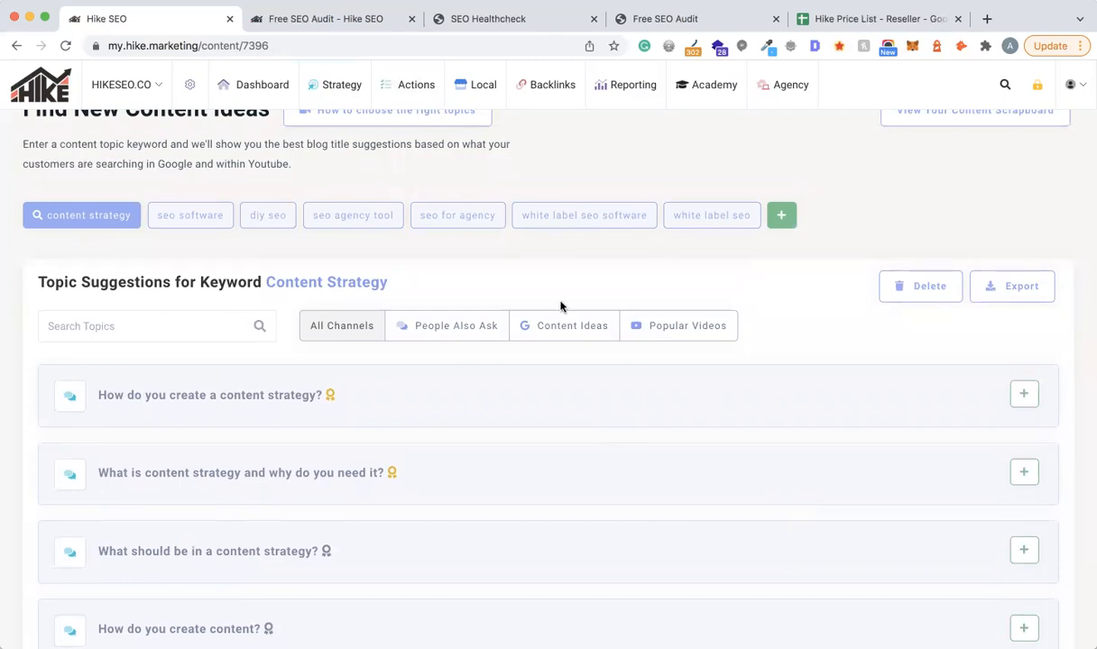
scroll(561, 306, up, 1)
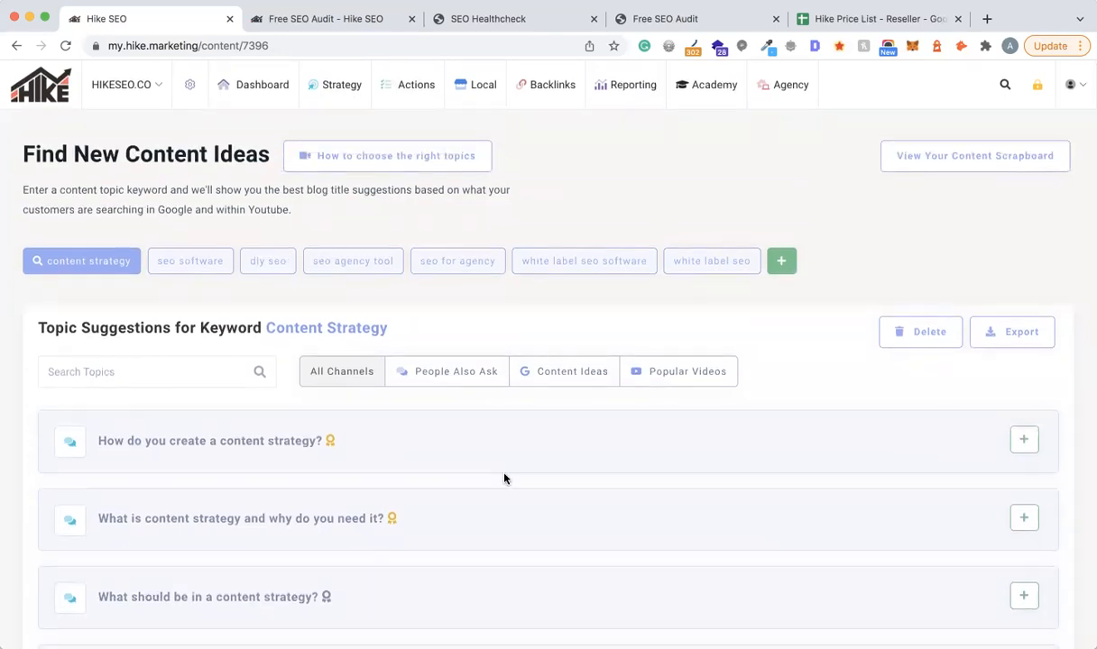
View the Content Wizard outline for the scrapboard title "What is a content marketing strategy?", and close it.
click(967, 155)
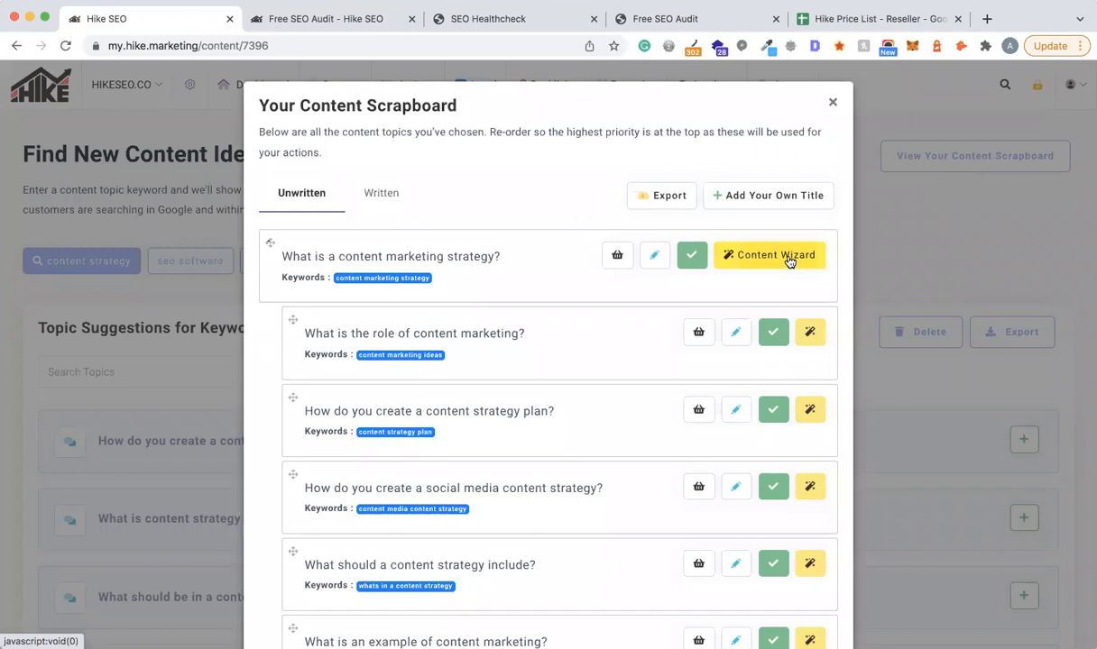
click(790, 261)
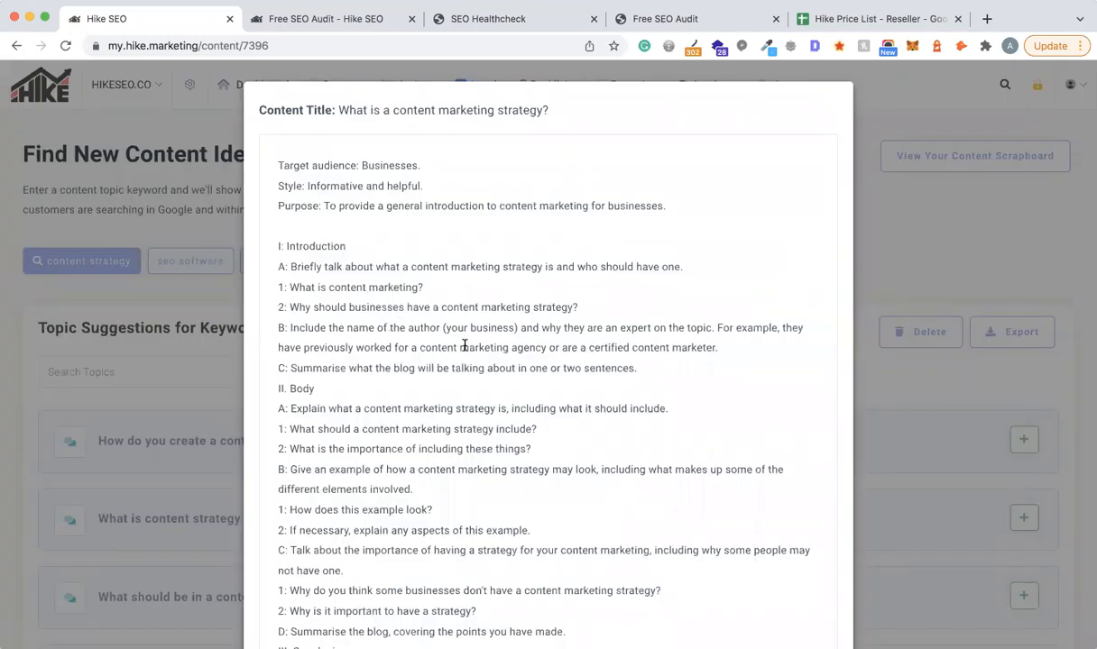
scroll(465, 345, down, 1)
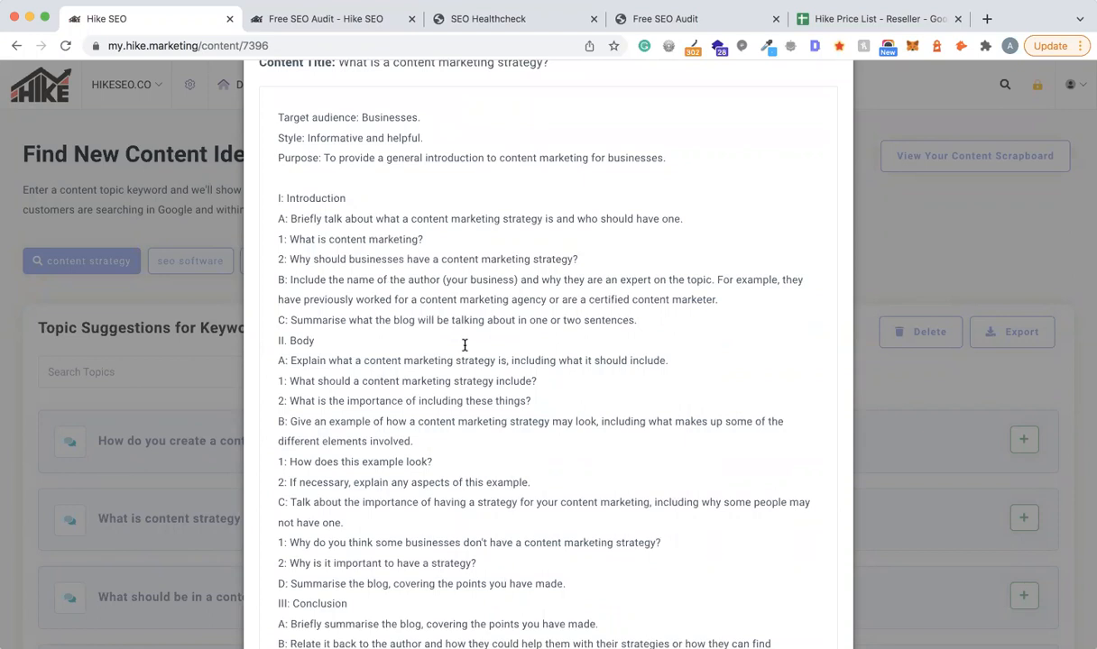
click(919, 197)
Show the scrapboard's form for adding your own content title with keywords, and close it without adding a title.
click(932, 153)
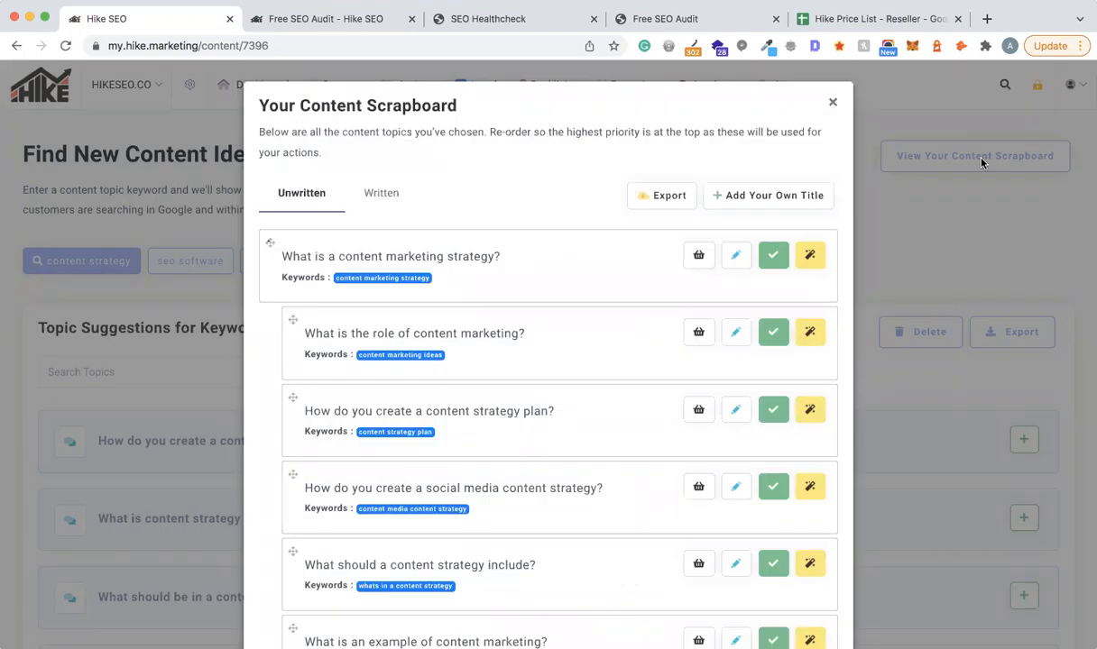
click(771, 202)
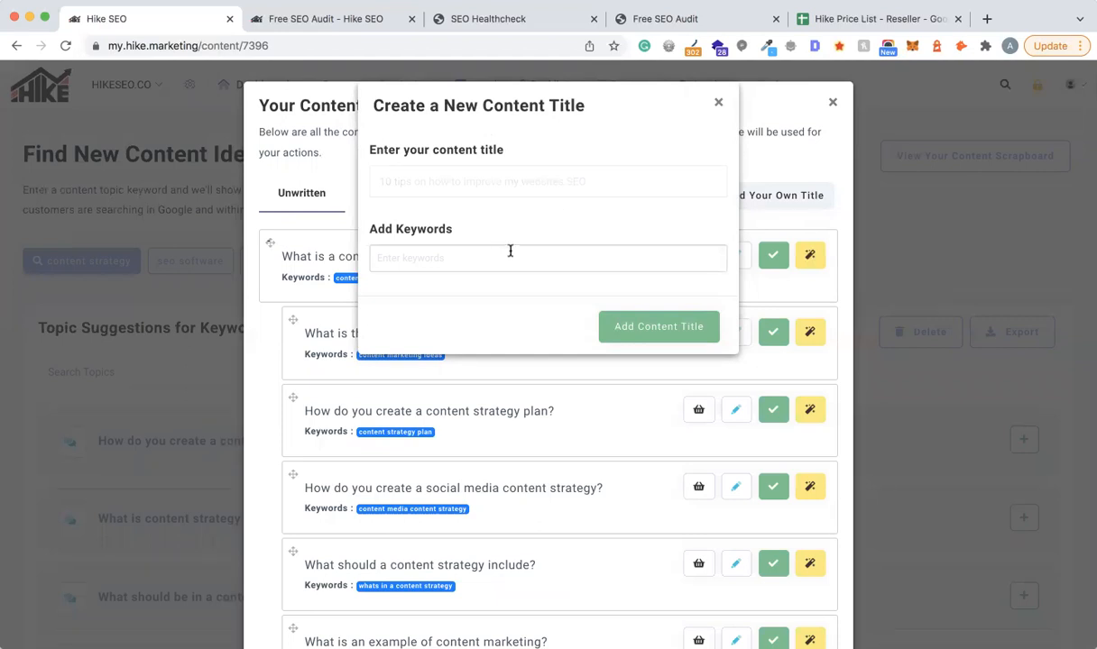
click(718, 103)
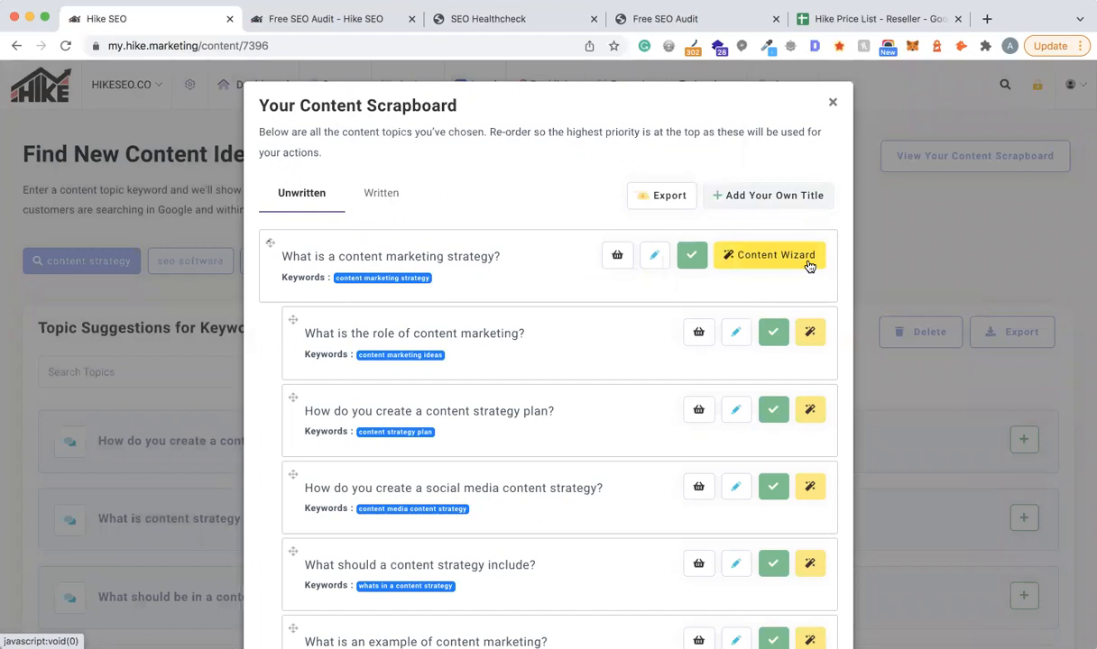
click(833, 102)
click(413, 87)
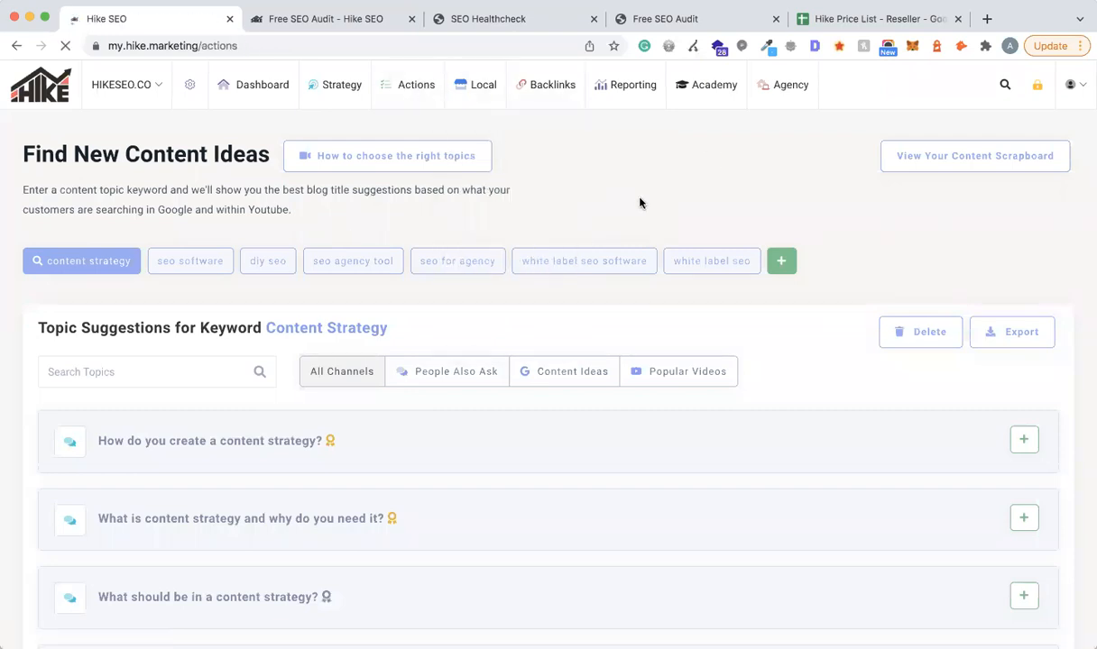
scroll(464, 487, down, 1)
scroll(471, 498, down, 15)
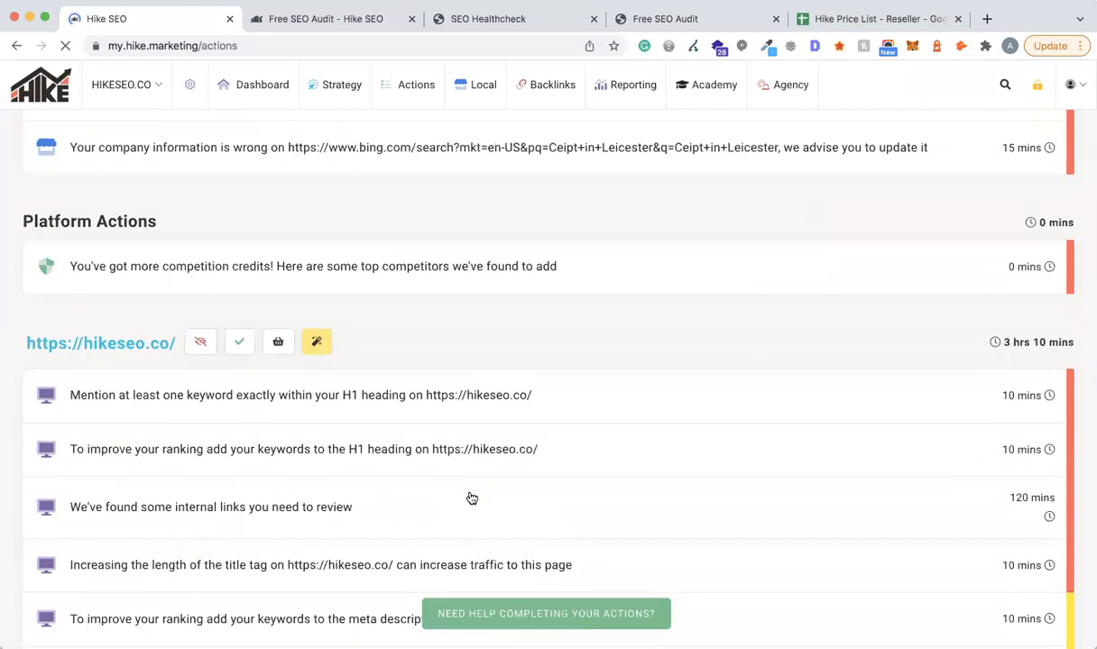
click(321, 266)
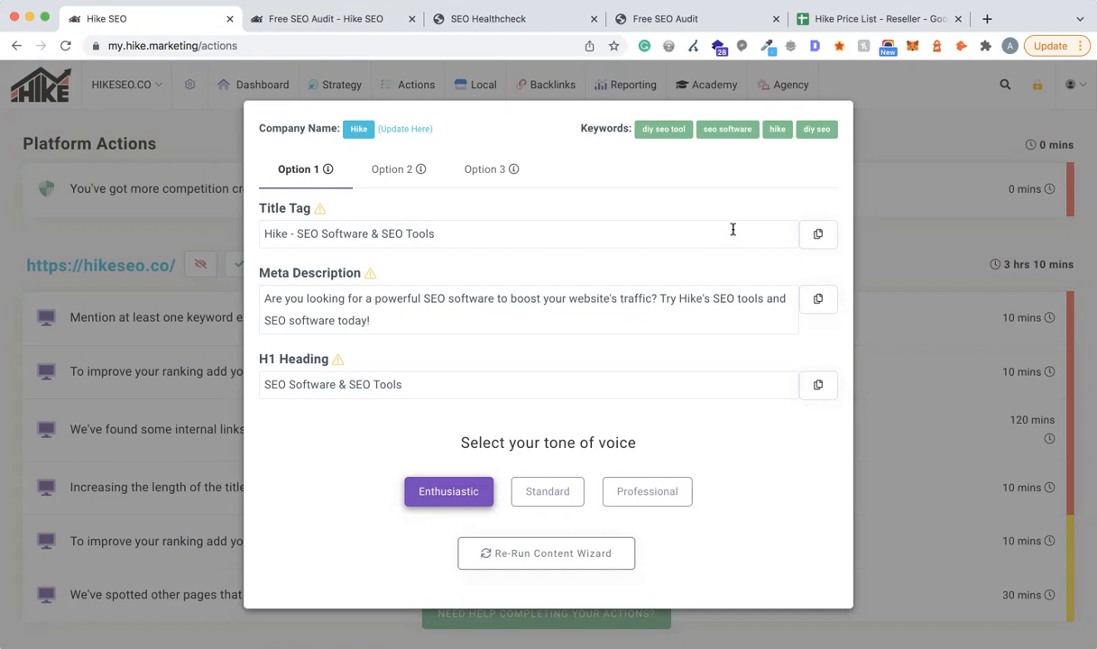
triple_click(301, 299)
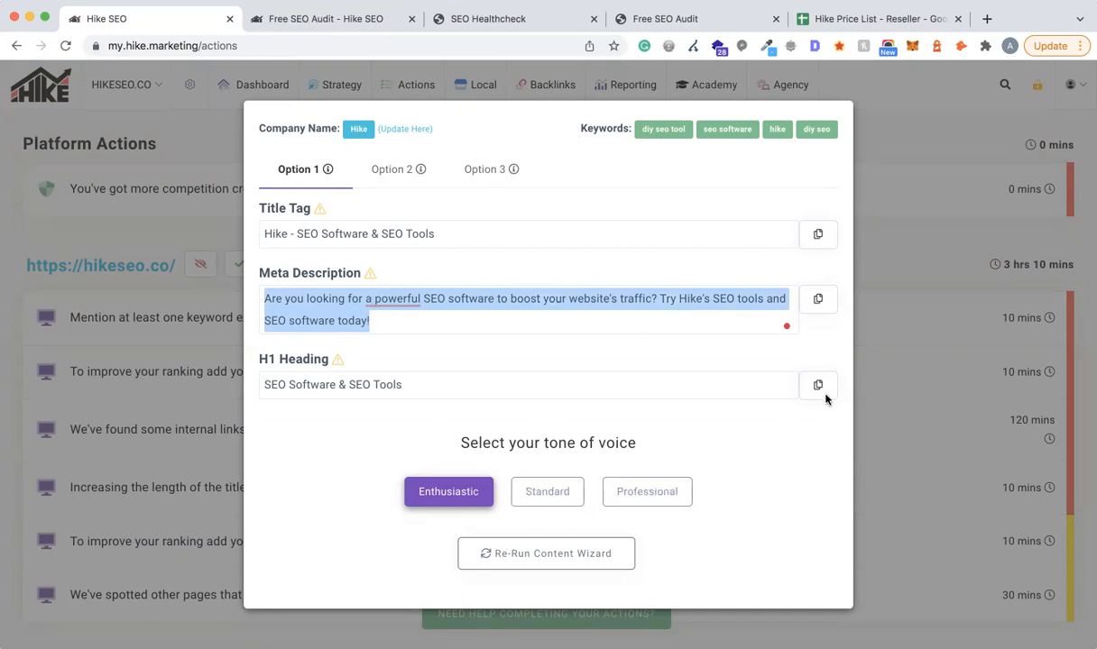
click(893, 279)
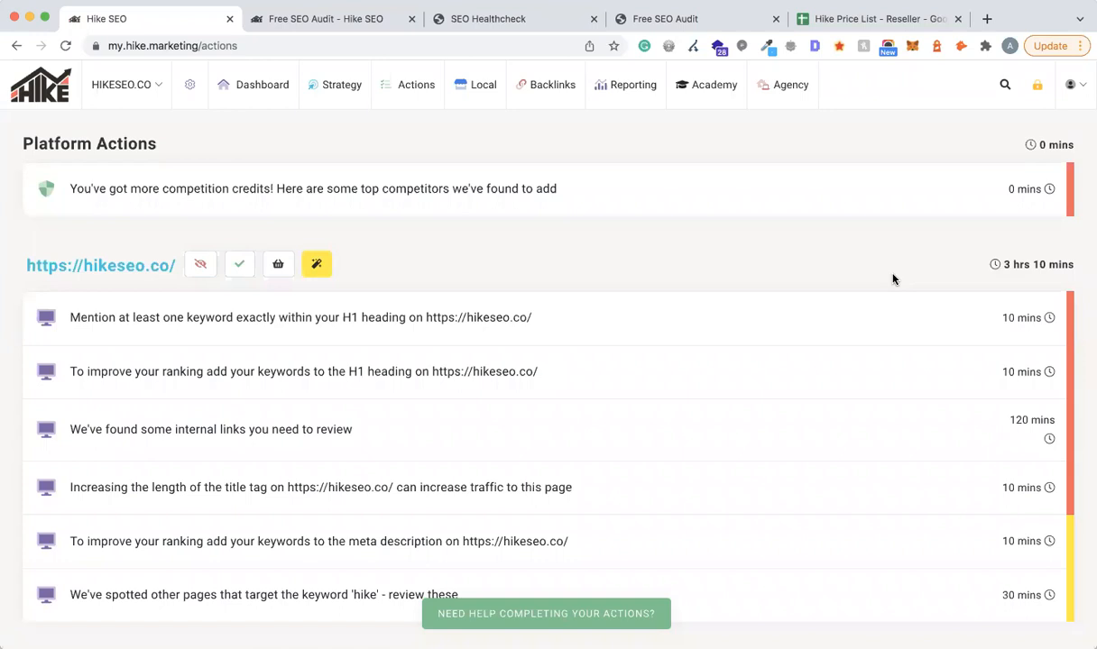
Show the agency options, including the upcoming Email Manager and Merchant Center.
mouse_move(782, 105)
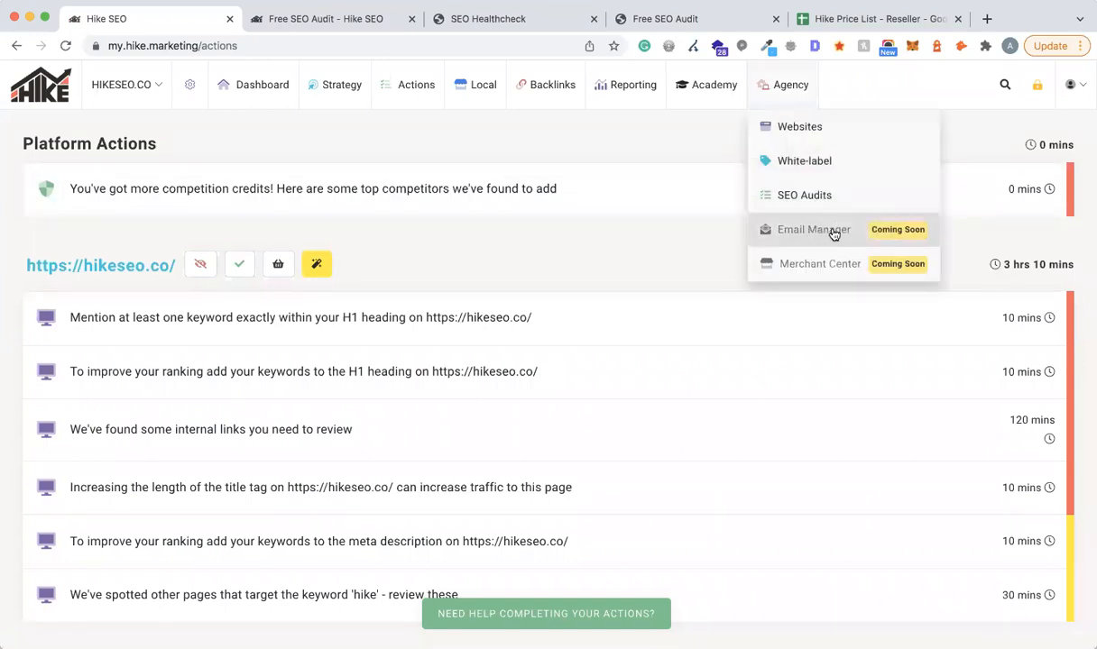
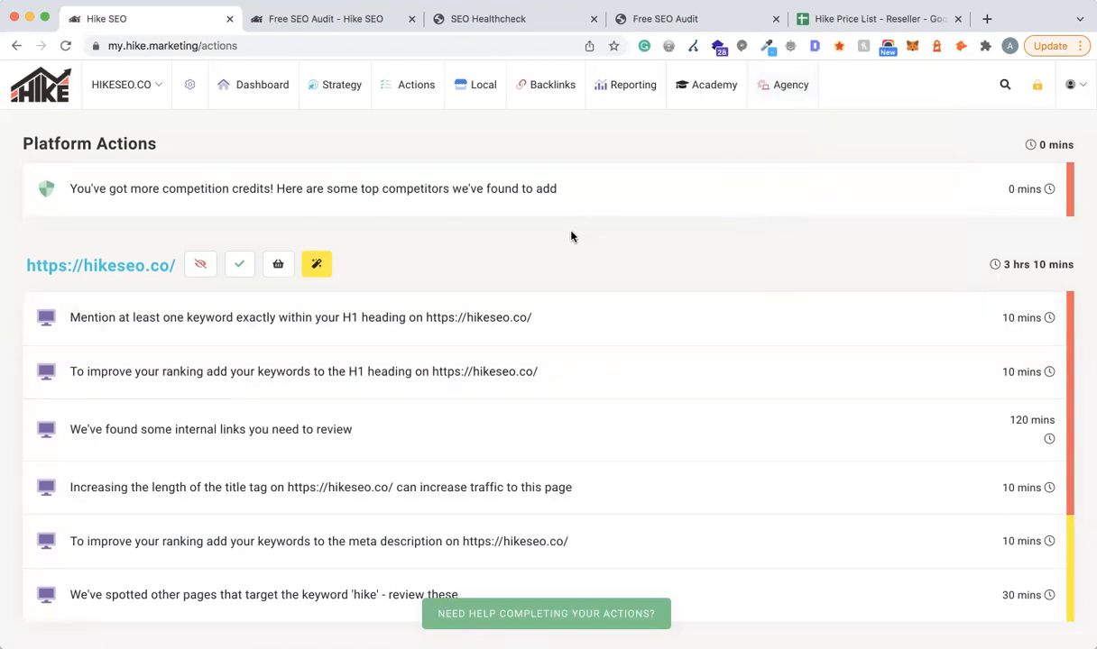
Return to the website's dashboard and open the Competition page of the SEO strategy section.
click(254, 90)
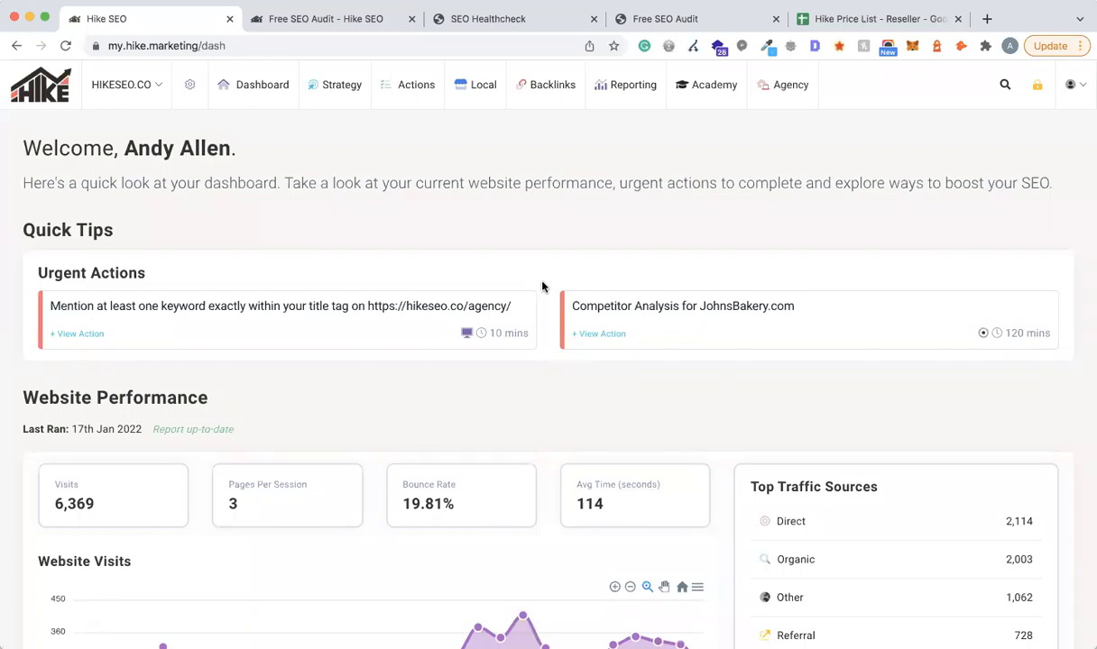
mouse_move(332, 91)
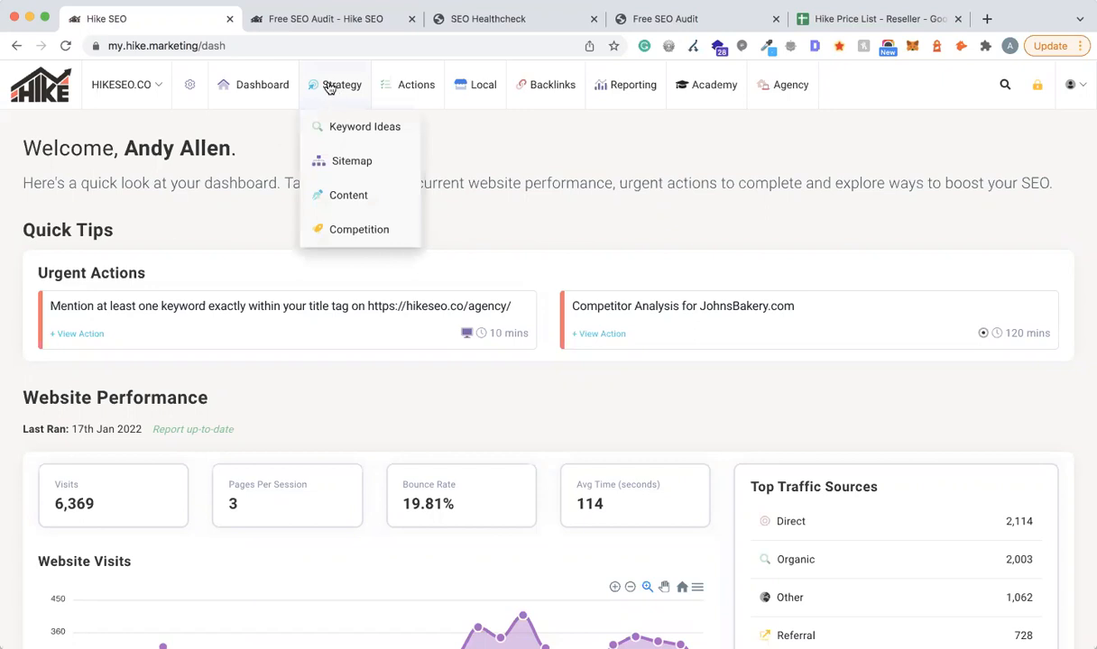
click(355, 228)
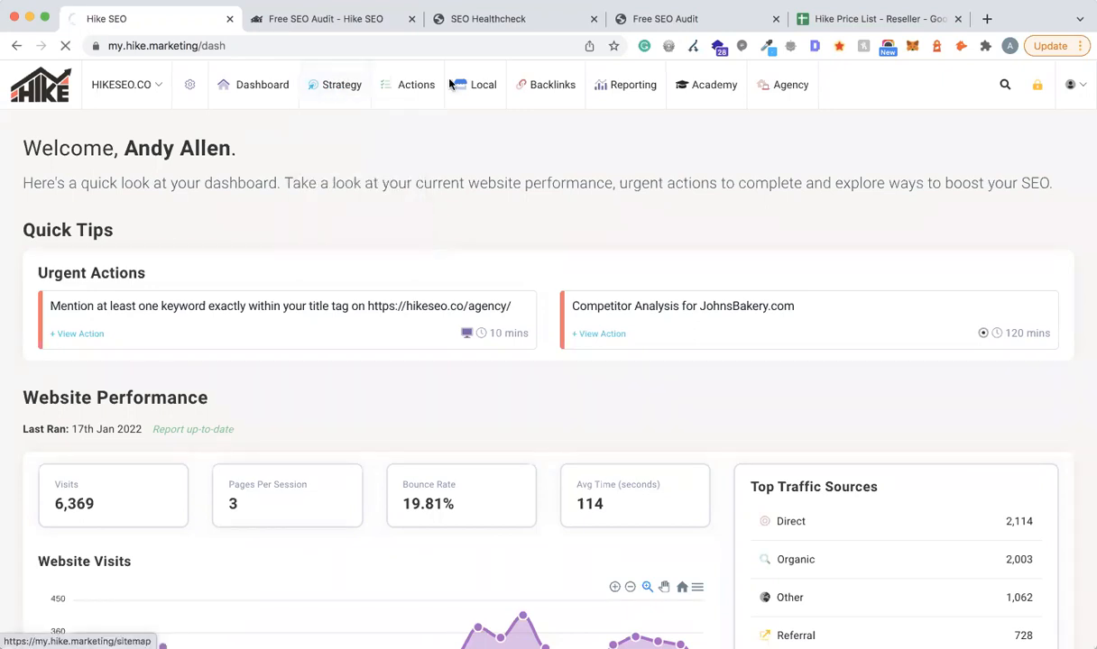